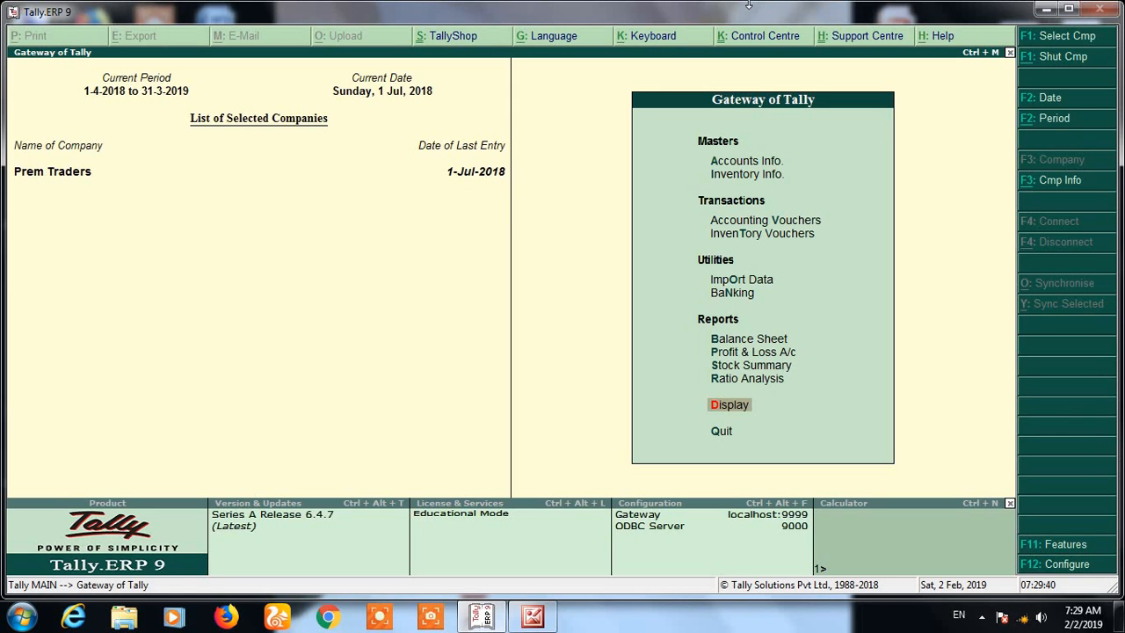
Open the Day Book of Prem Traders from the display reports.
key("Return")
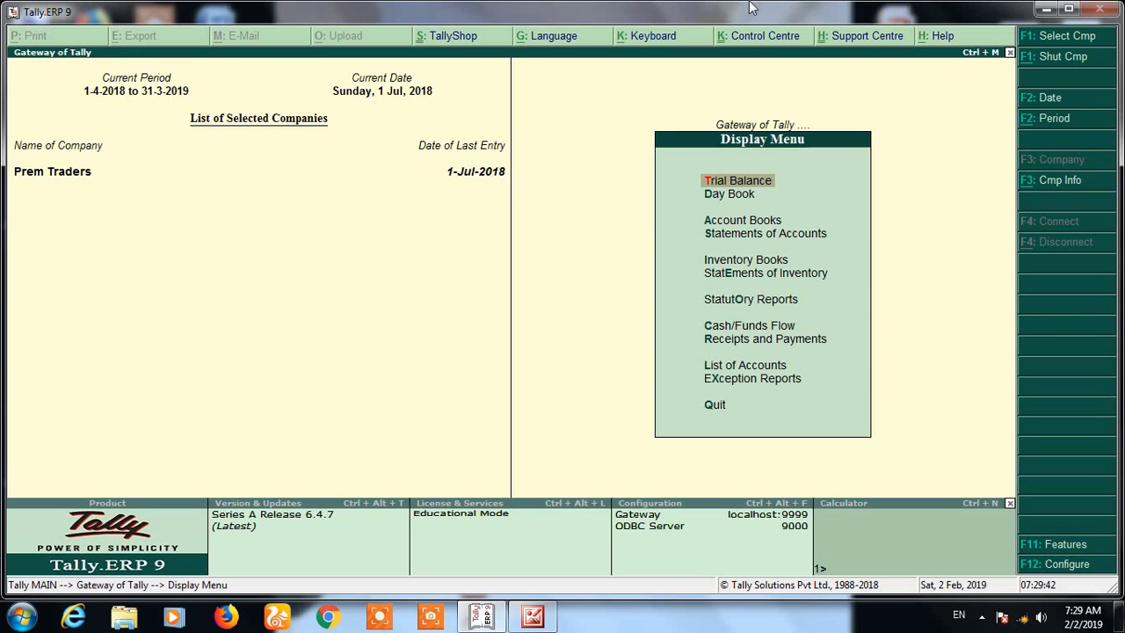
key("Down")
key("Return")
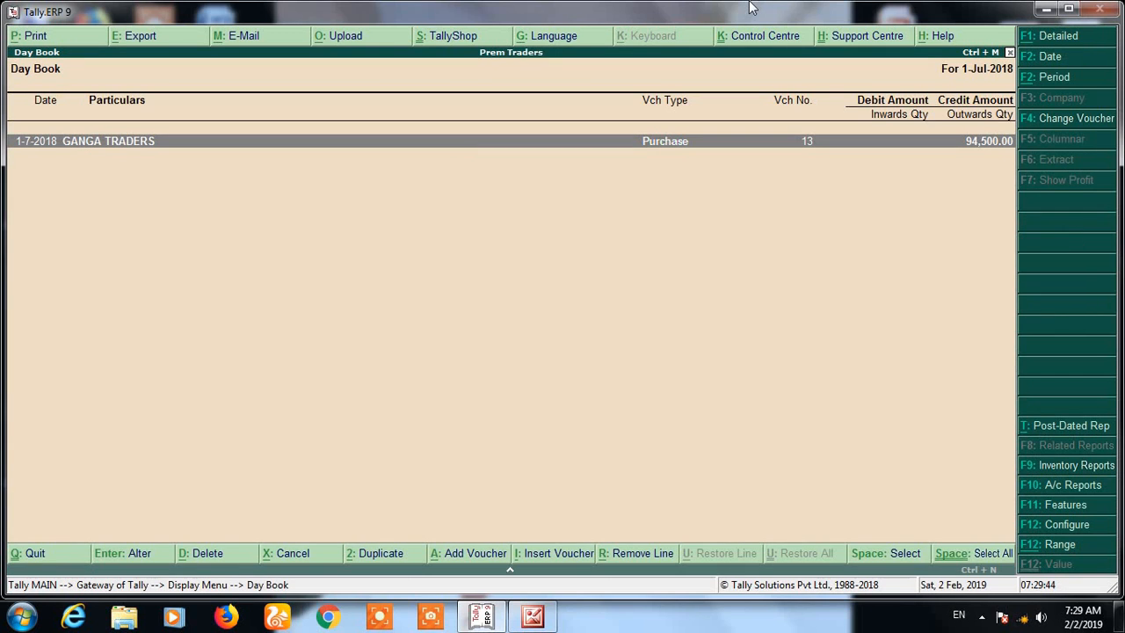
Change the Day Book's period by leaving both the From and To dates blank.
key("alt+F2")
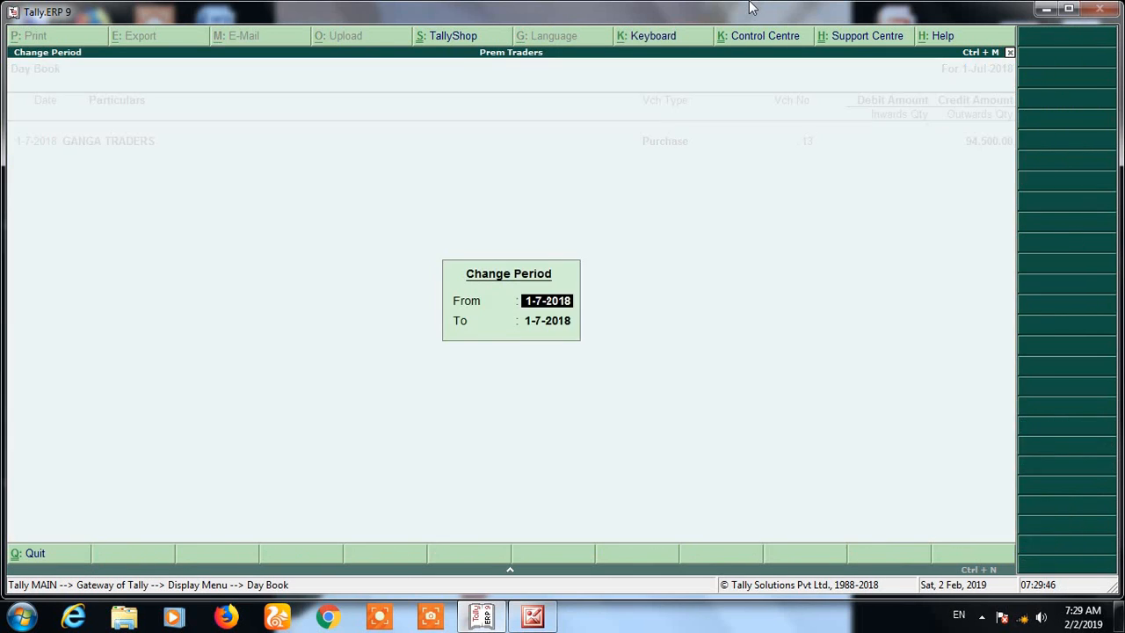
key("space")
key("Return")
key("space")
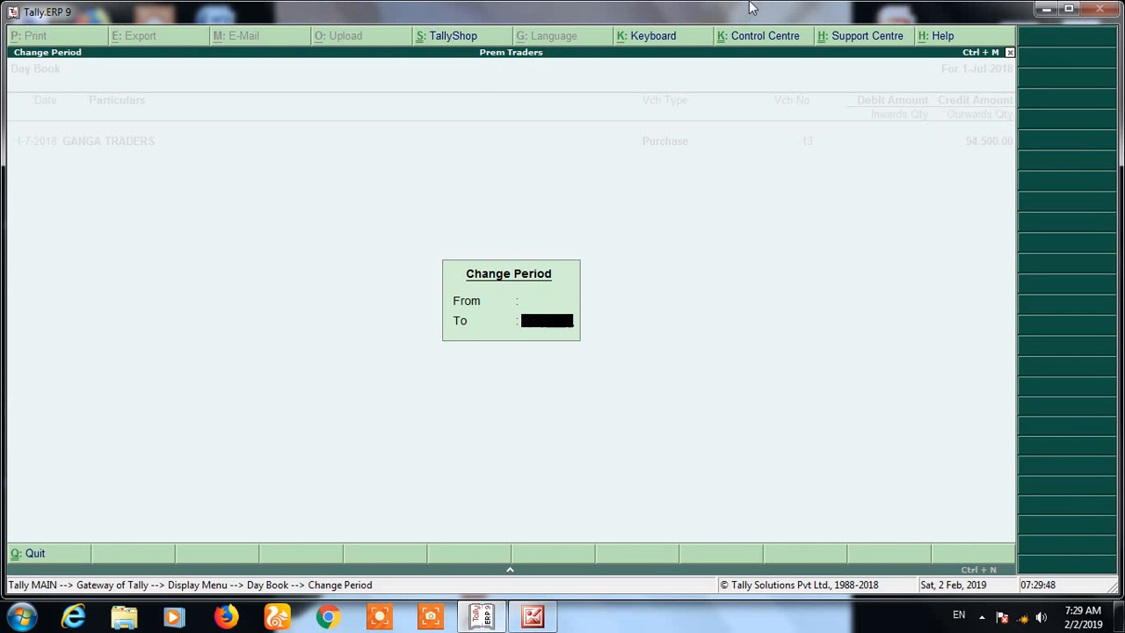
key("Return")
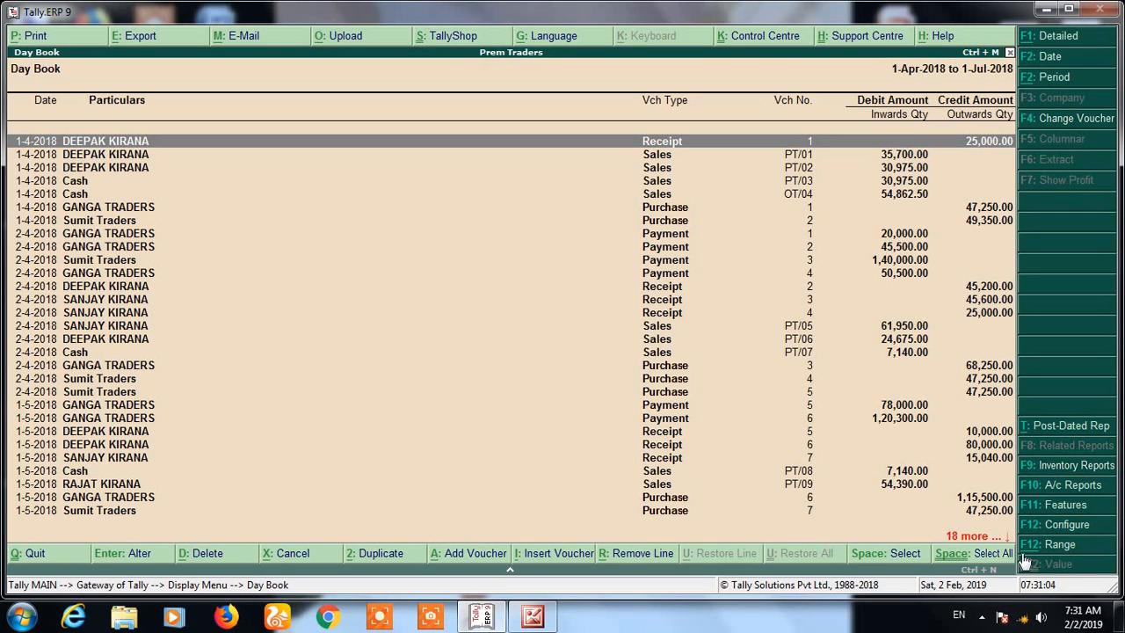
Start a range filter on the Day Book for Voucher having Reference.
left_click(1059, 545)
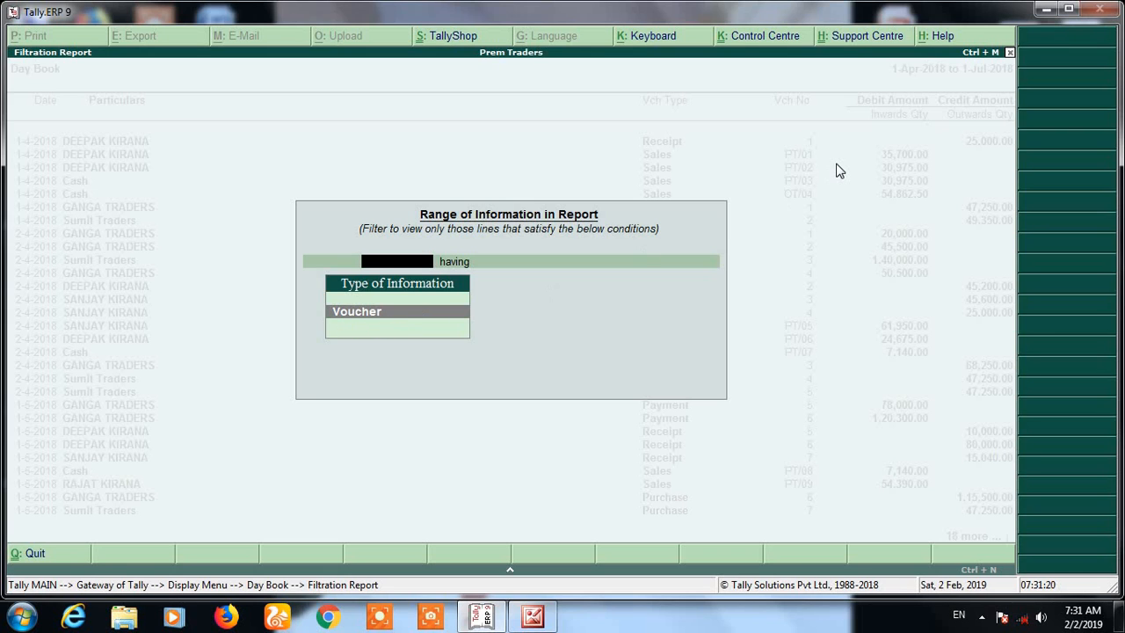
key("Return")
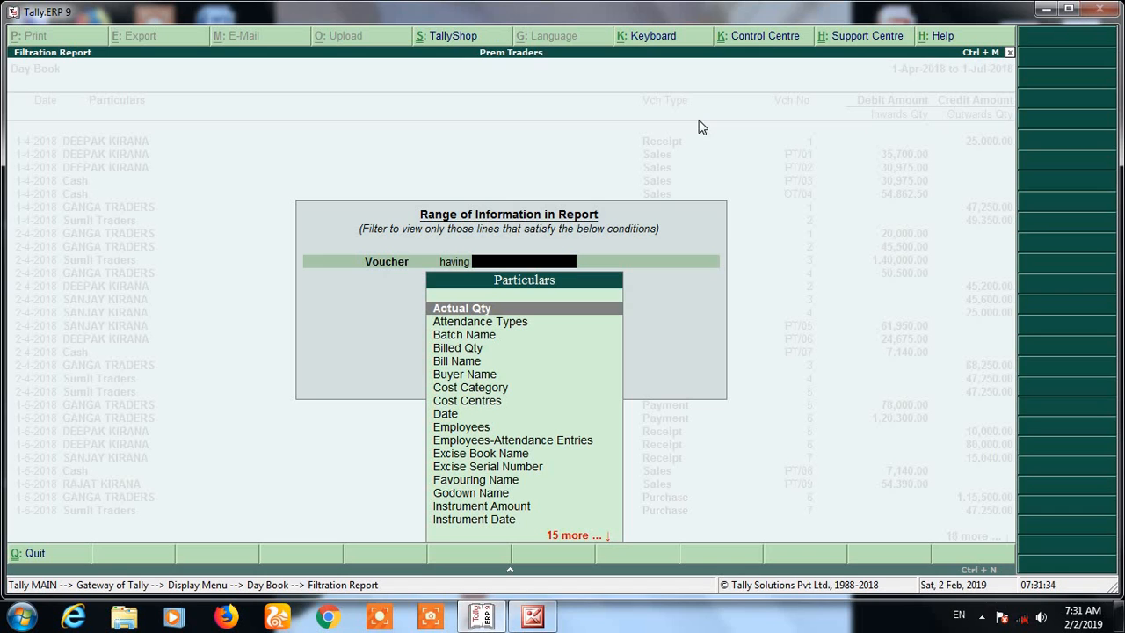
key("Down")
key("Down")
key("Down")
key("Down")
key("Down")
key("Down")
key("Down")
key("Down")
key("Down")
key("Down")
key("Down")
key("Down")
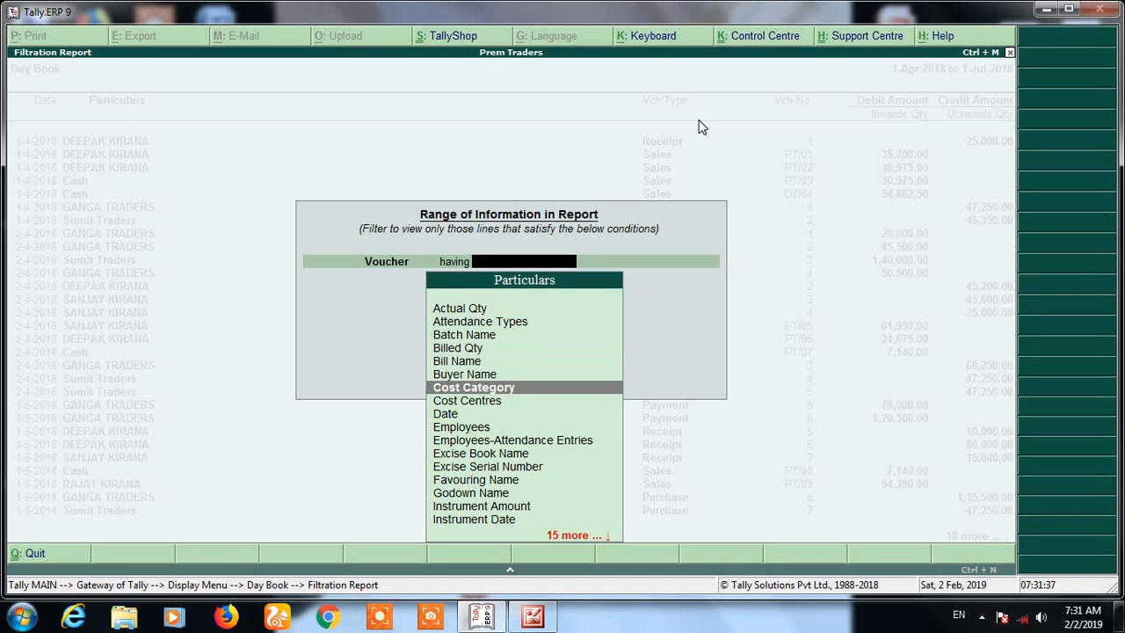
key("Down")
key("Down")
key("Down")
key("Down")
key("Down")
key("Down")
key("Down")
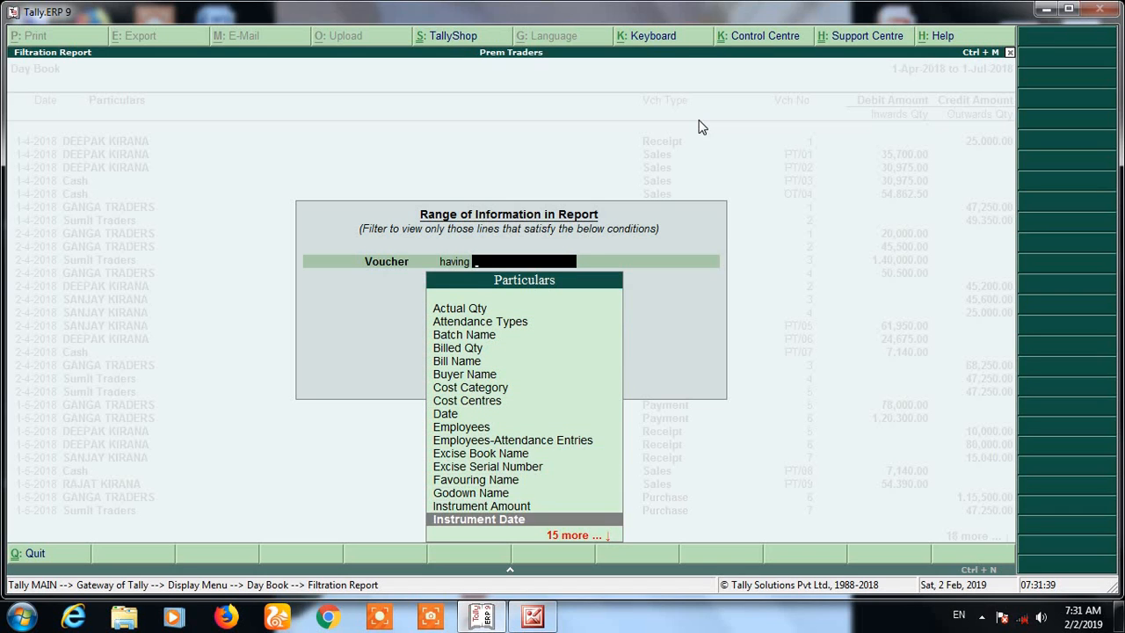
key("Down")
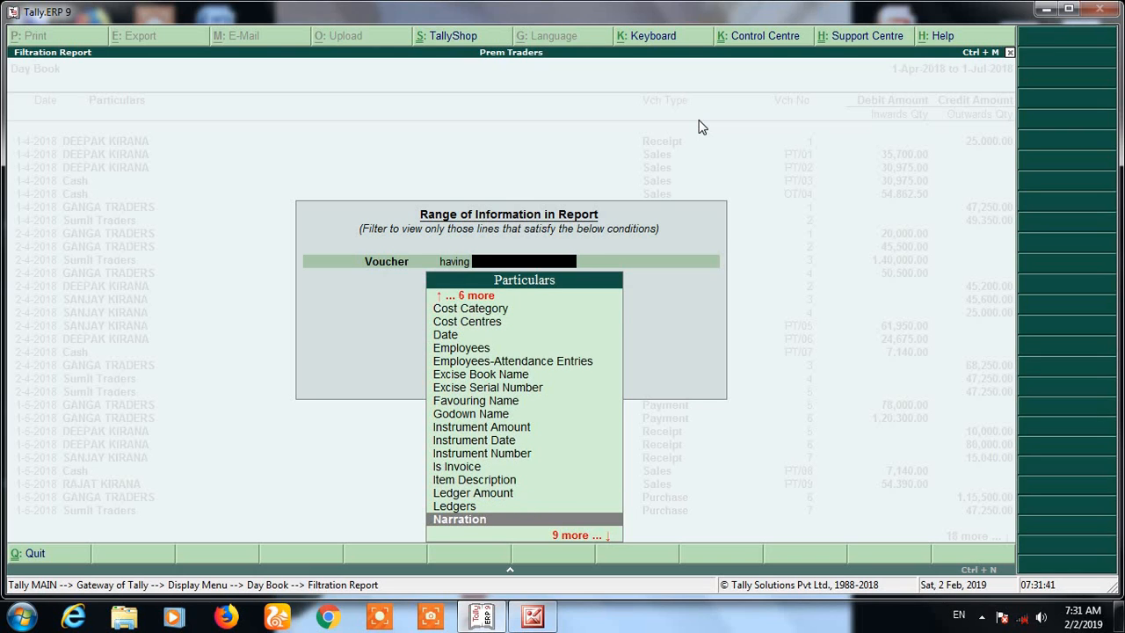
key("Down")
key("Down")
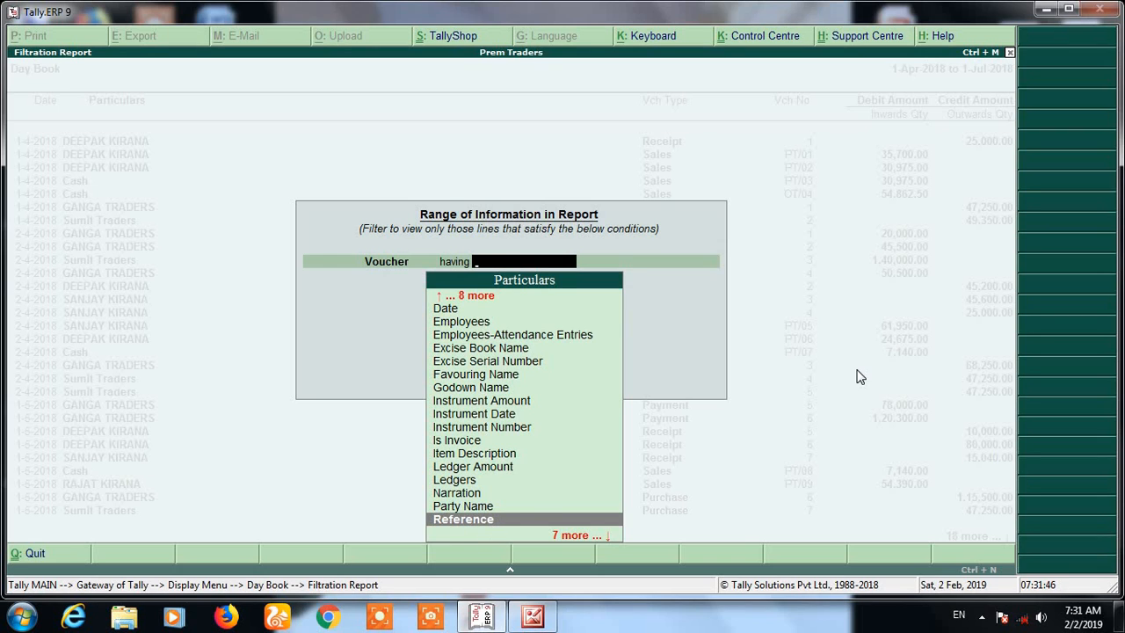
key("Return")
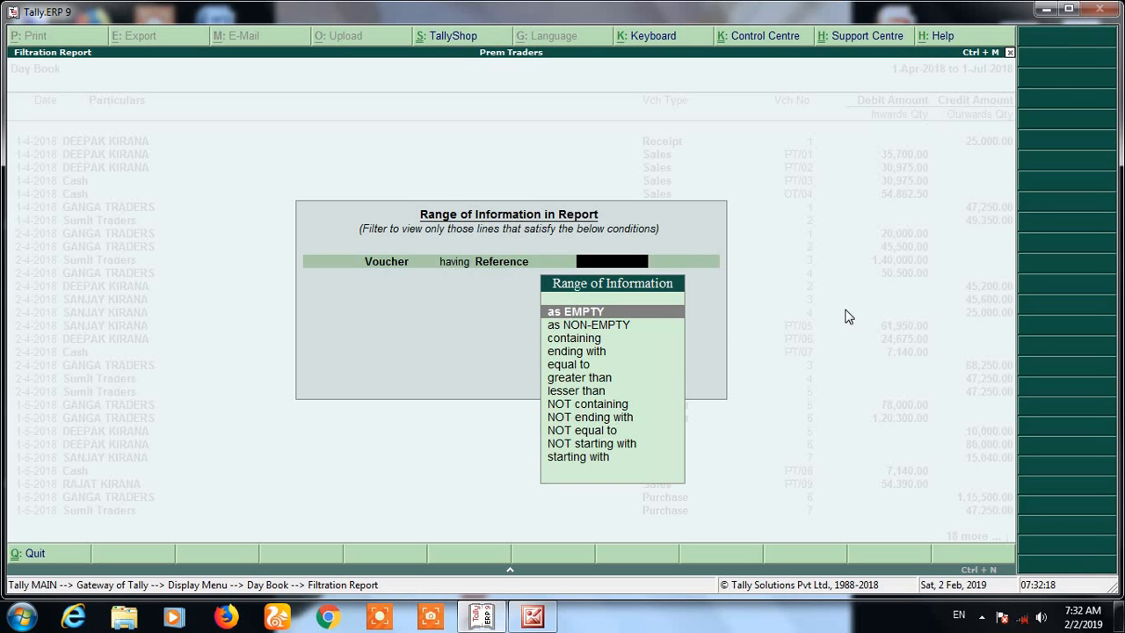
Complete the filter with the condition equal to GST/GWA/954 and apply it with no further conditions.
key("Down")
key("Down")
key("Down")
key("Down")
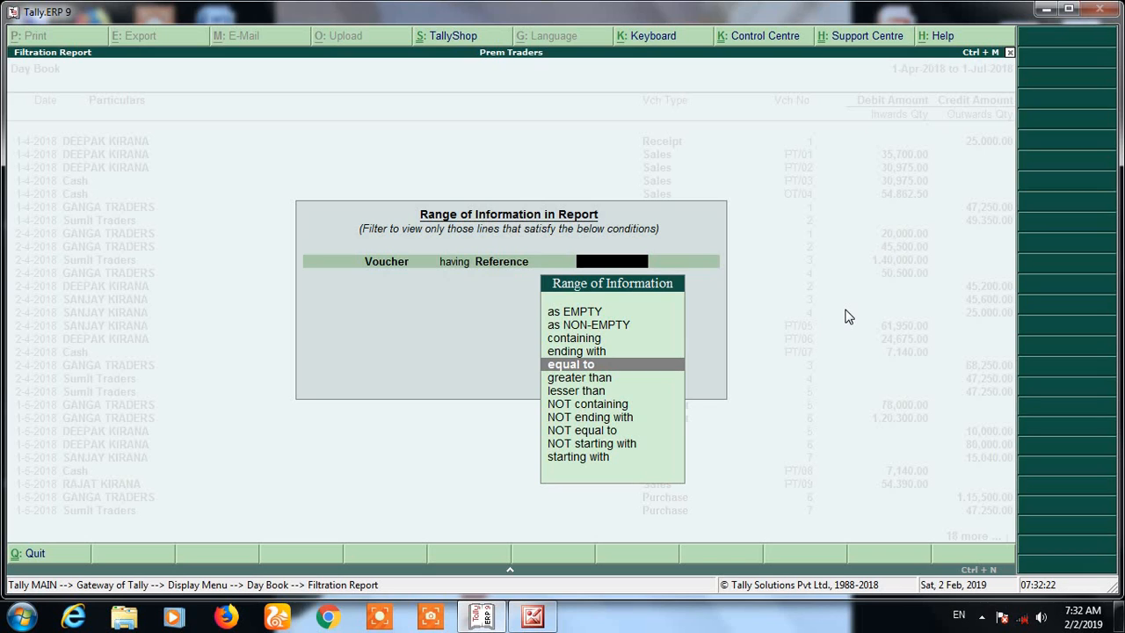
key("Return")
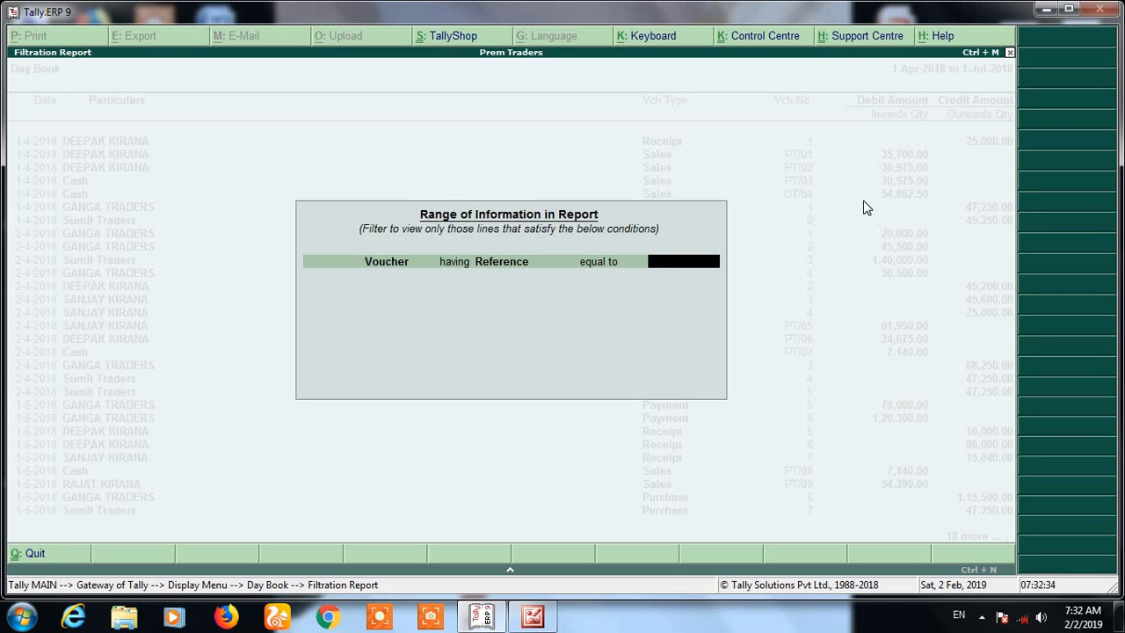
type("GST/GWA/954")
key("Return")
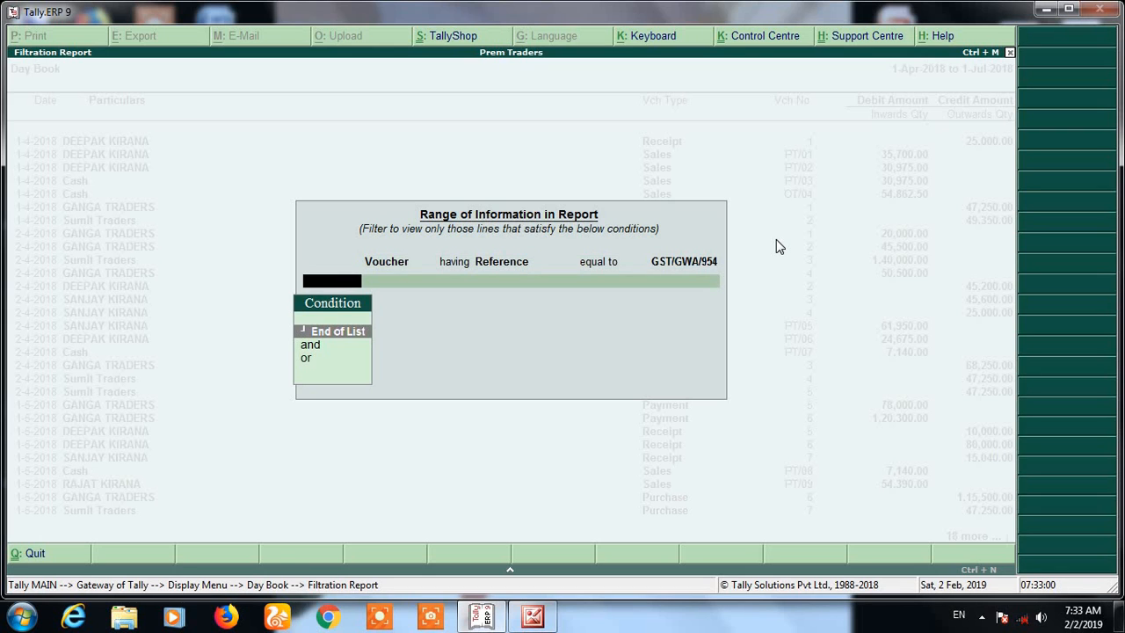
key("Return")
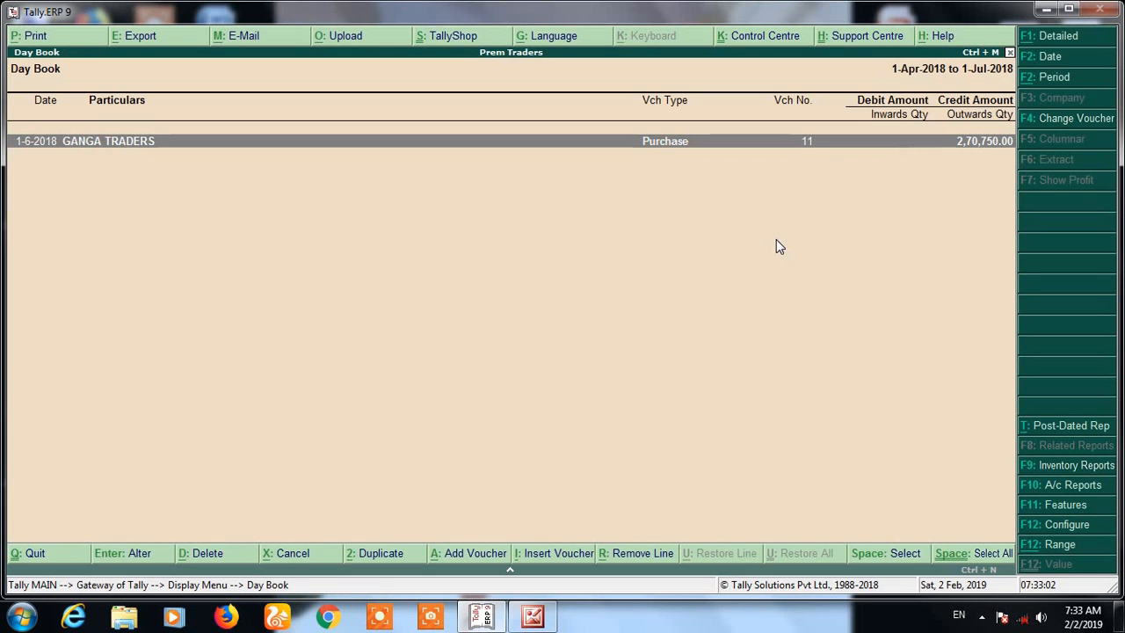
Open the filtered GANGA TRADERS purchase voucher, review its details, and quit without saving.
key("Return")
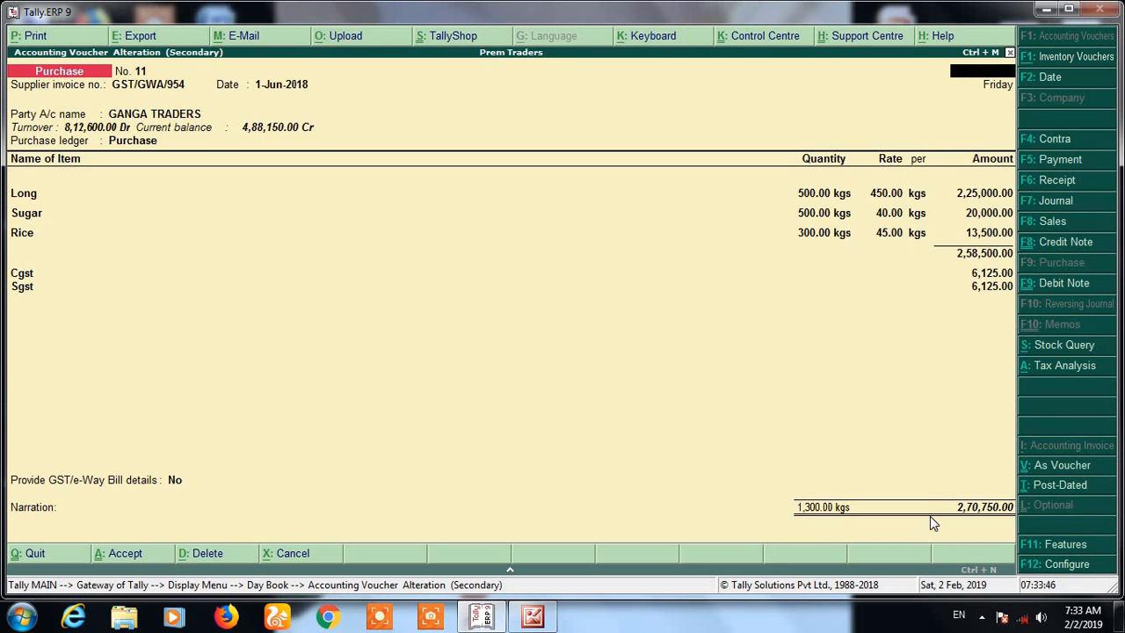
key("Escape")
key("y")
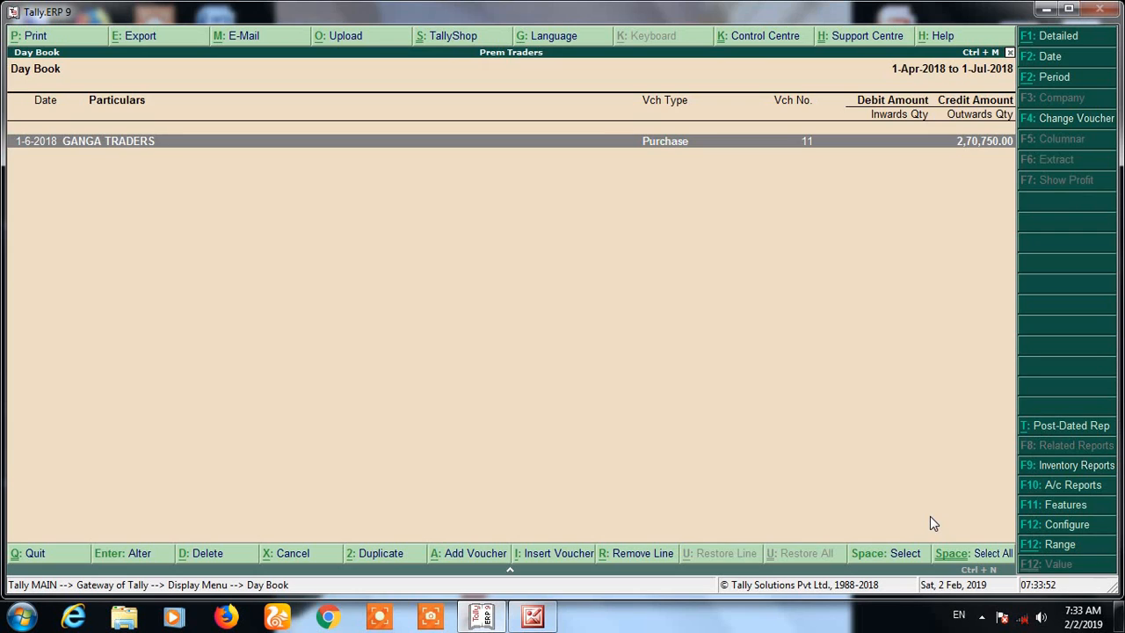
Change the Day Book filter to vouchers having Reference starting with GST/GWA and apply it.
key("alt+F12")
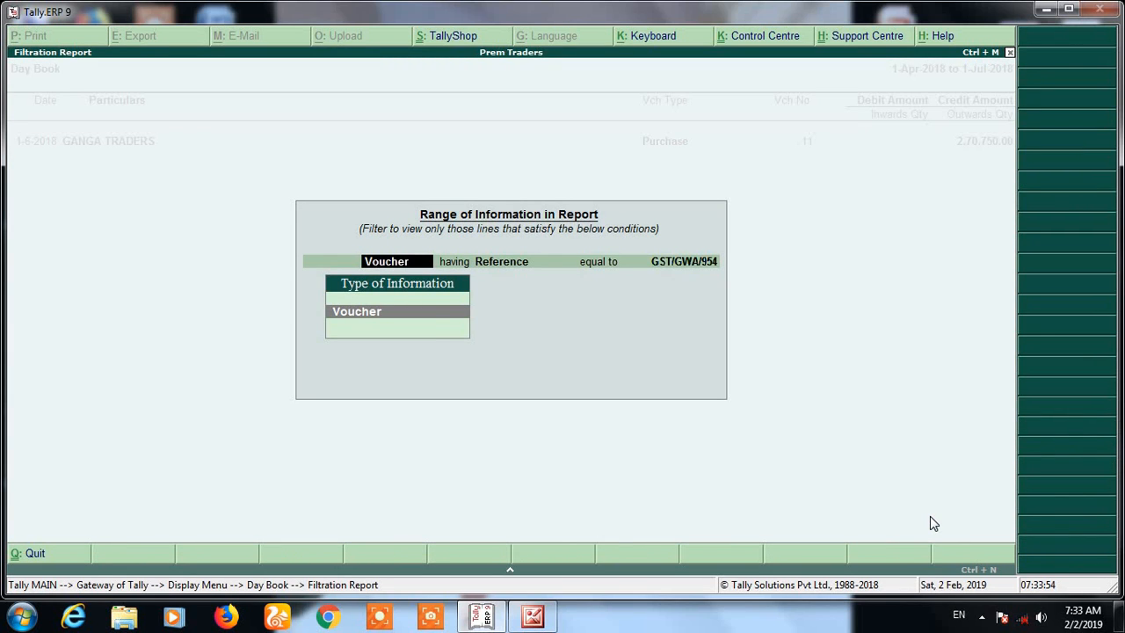
key("Return")
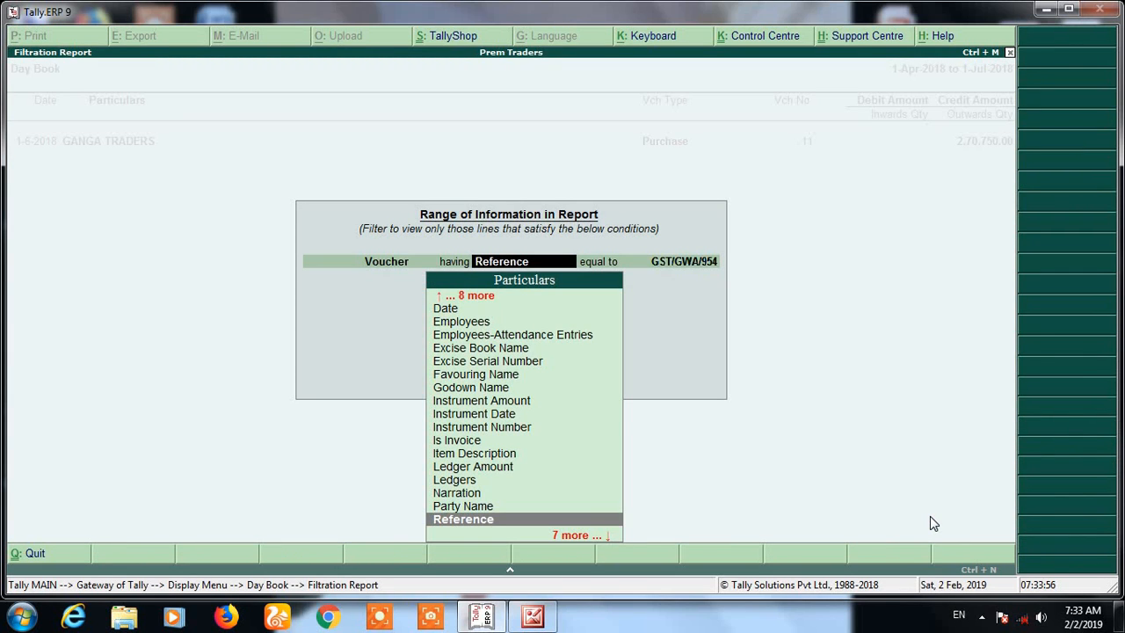
key("Return")
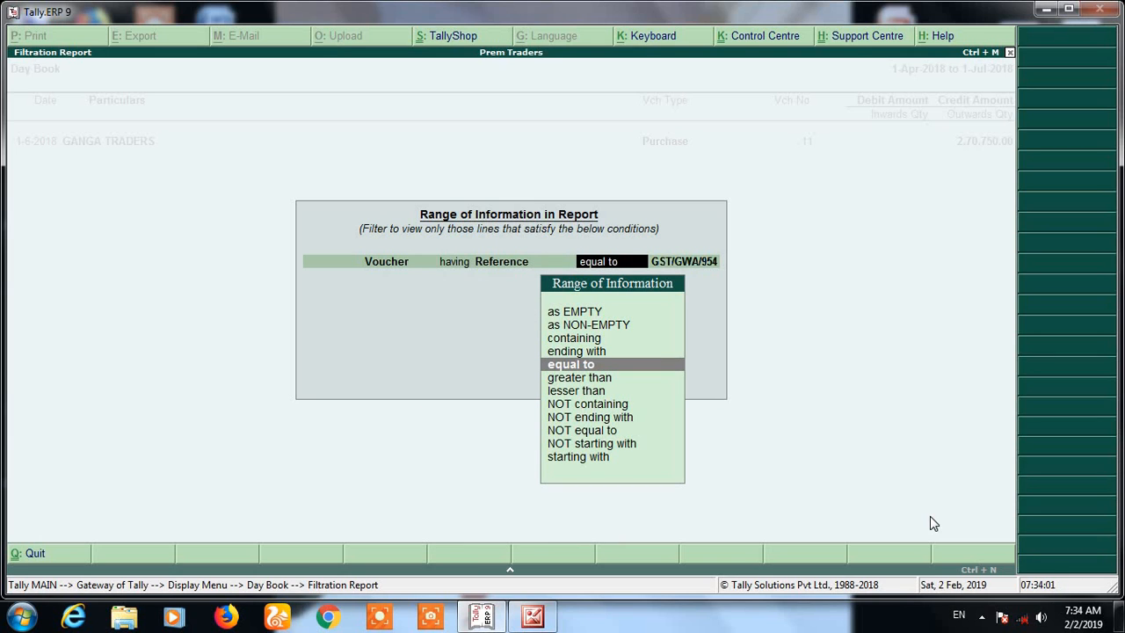
key("Down")
key("Down")
key("Down")
key("Down")
key("Down")
key("Down")
key("Down")
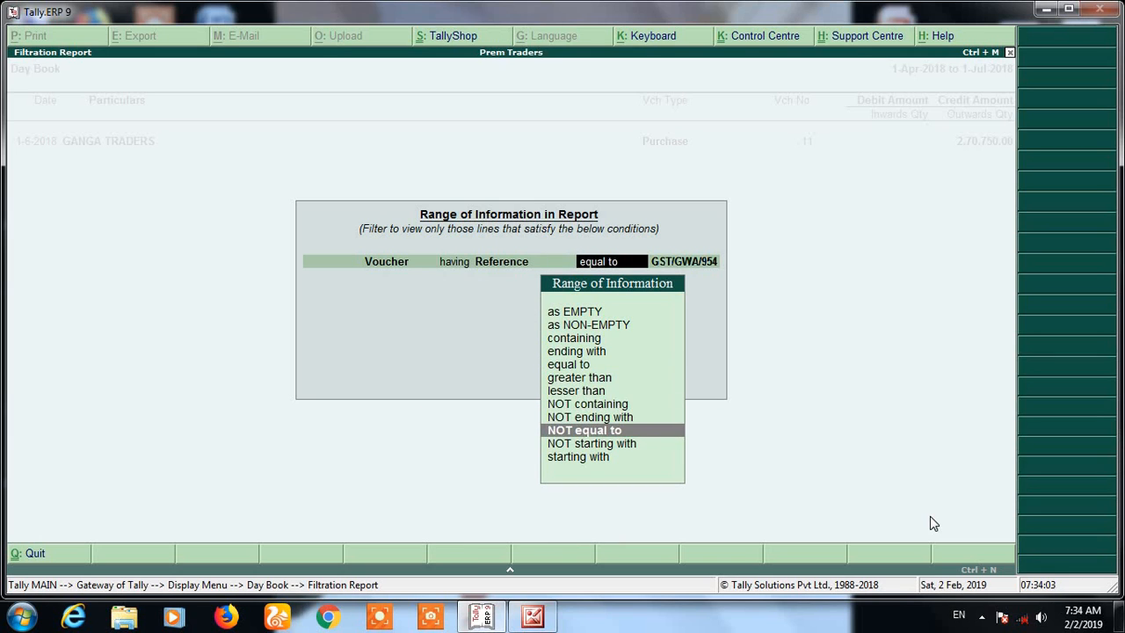
key("Return")
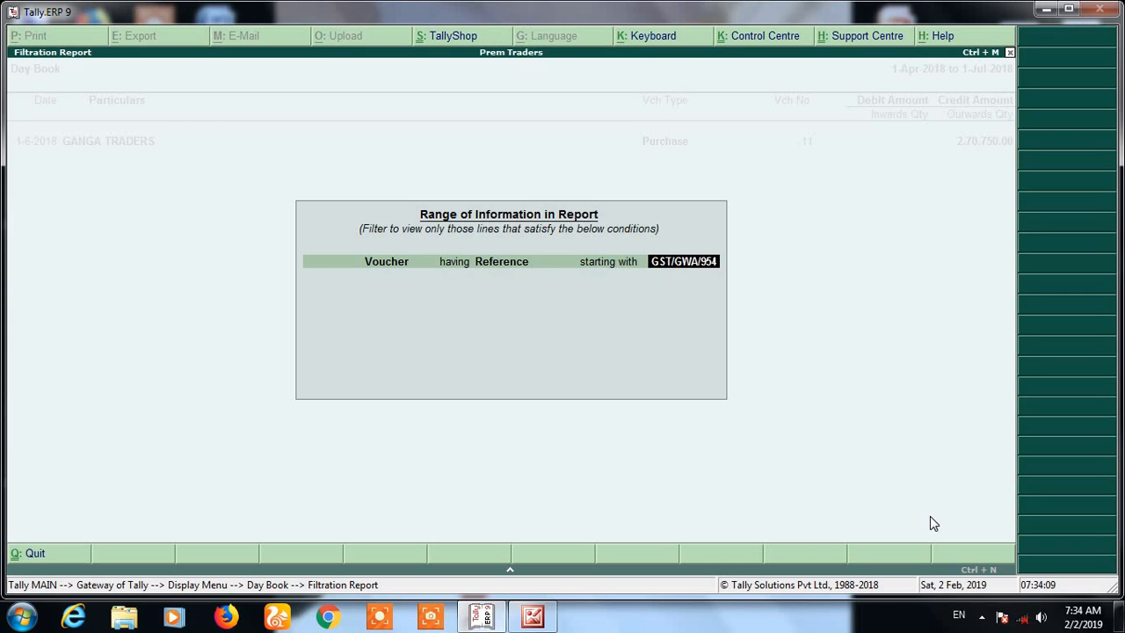
type("GST/GWA")
key("Return")
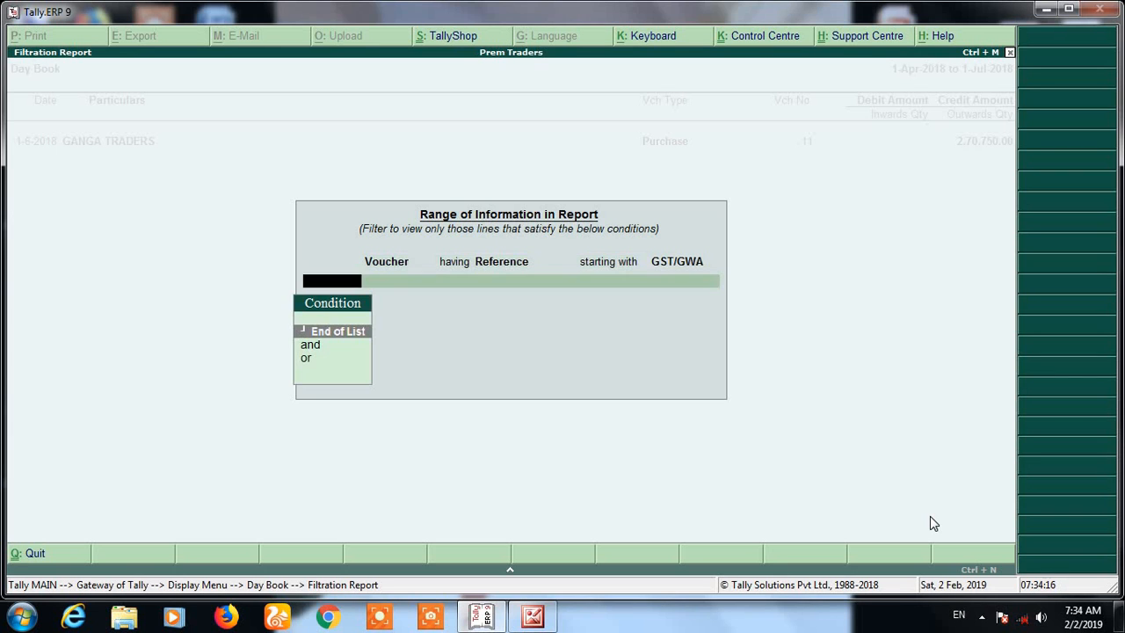
key("Return")
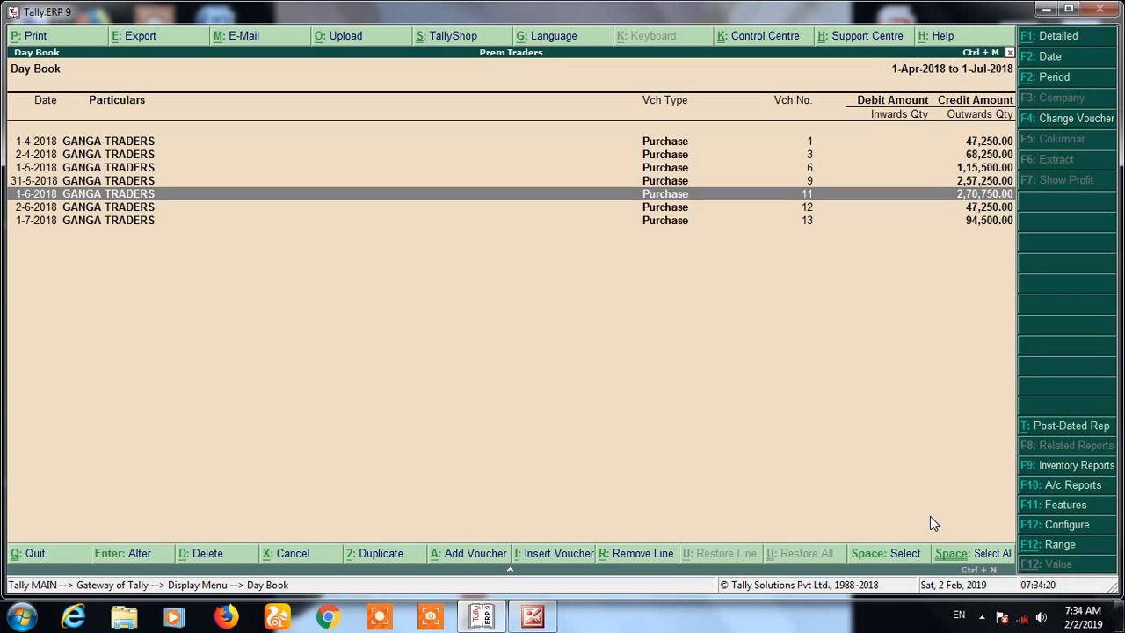
Look through the filtered GANGA TRADERS purchase vouchers from the first entry to the last.
key("Up")
key("Up")
key("Up")
key("Up")
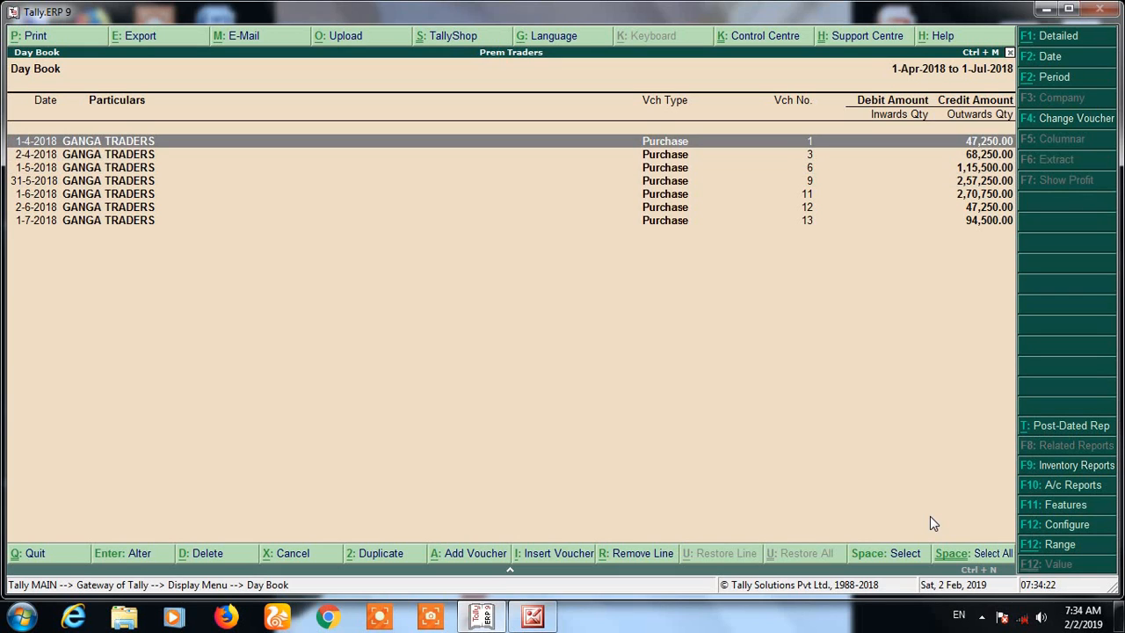
key("Down")
key("Down")
key("Down")
key("Down")
key("Down")
key("Down")
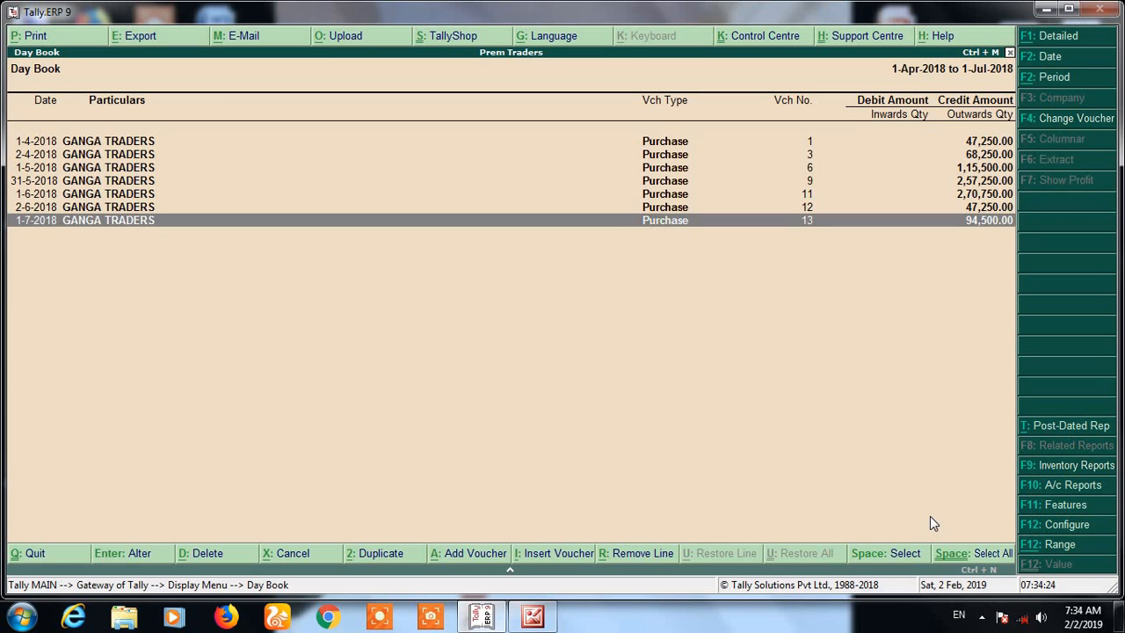
Open purchase voucher no. 12 dated 2-6-2018, check its supplier invoice number, and quit without saving.
key("Up")
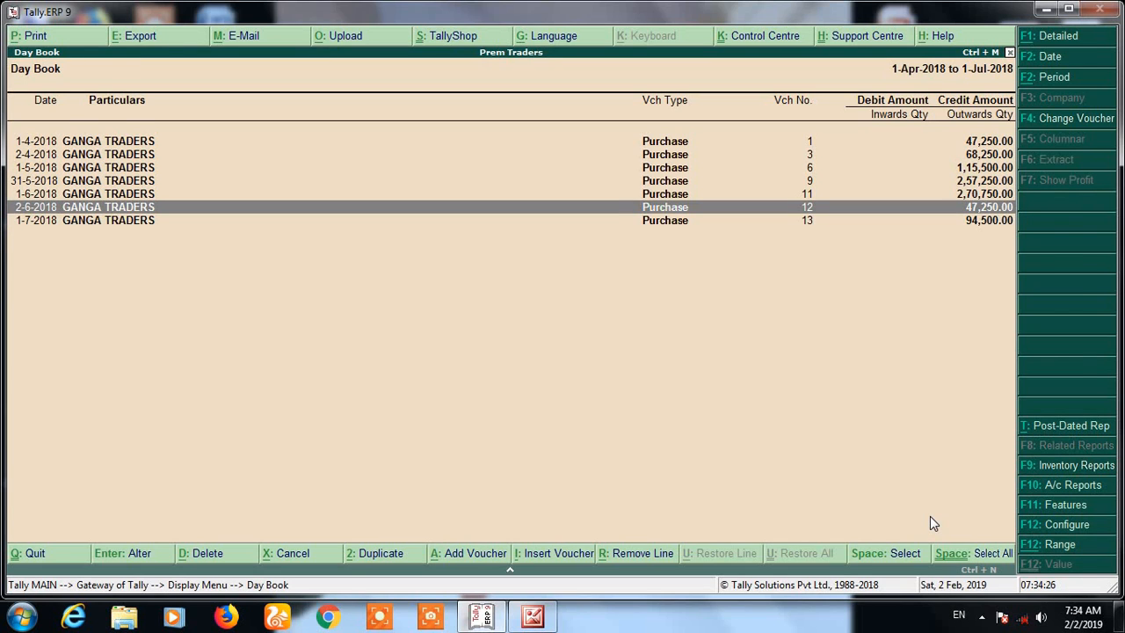
key("Return")
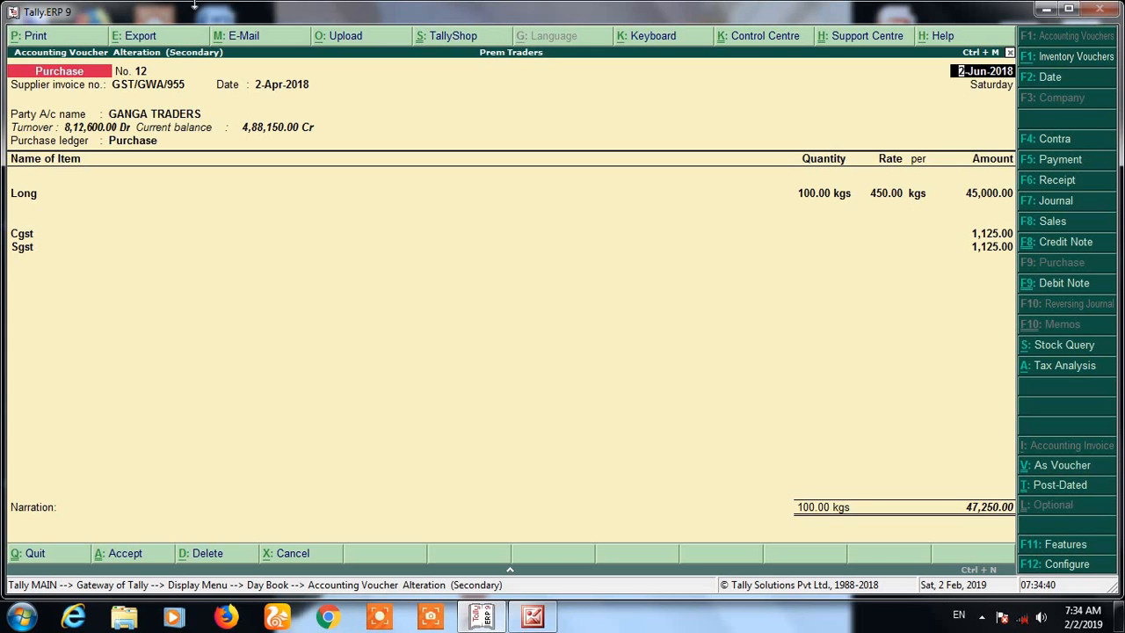
key("BackSpace")
key("Escape")
key("y")
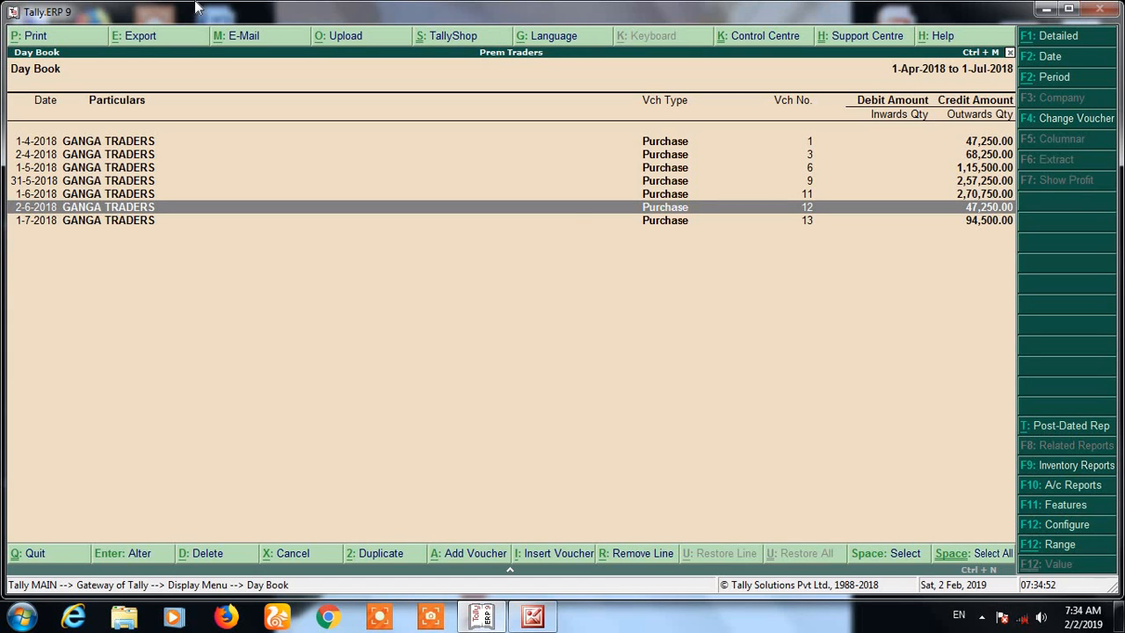
Change the Day Book filter to vouchers having Reference ending with 954 and apply it.
key("alt+F12")
key("Return")
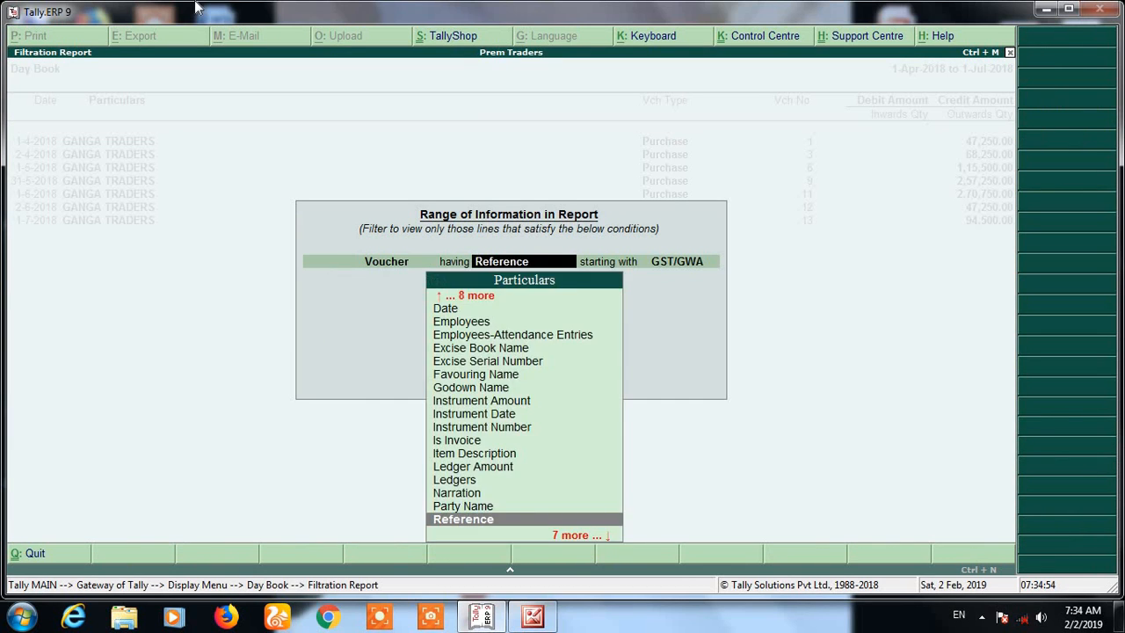
key("Return")
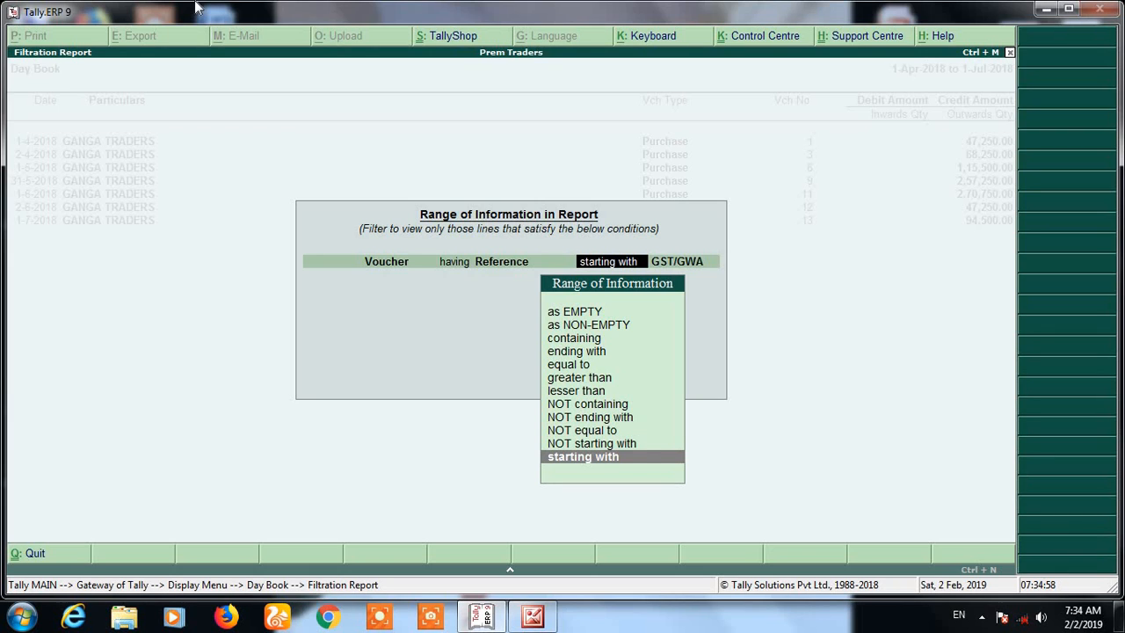
key("Up")
key("Up")
key("Up")
key("Up")
key("Up")
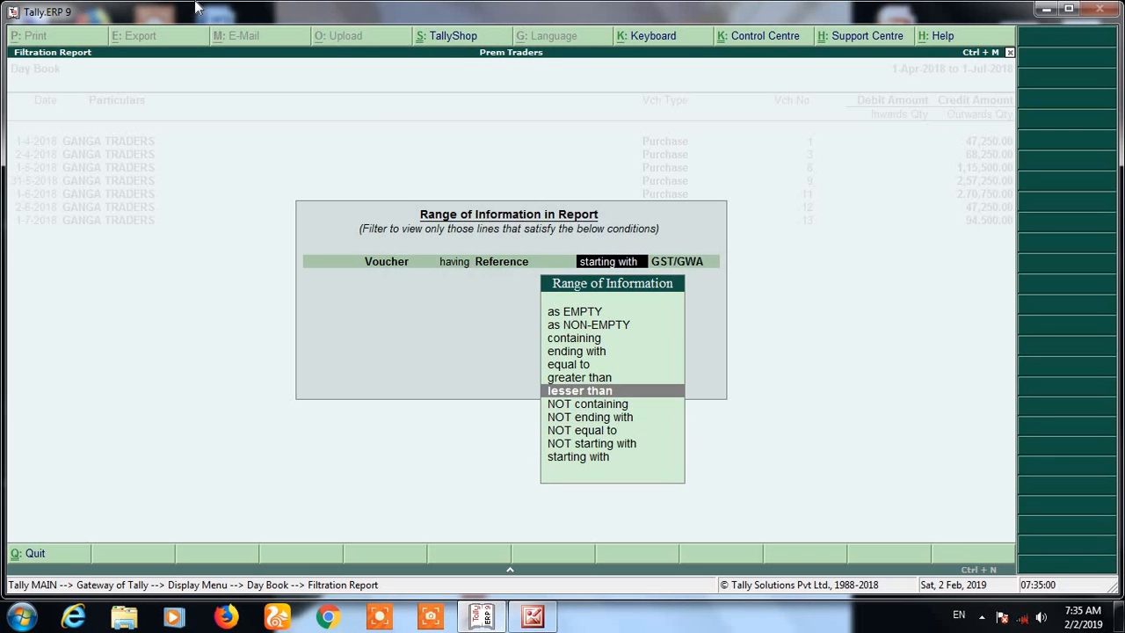
key("Up")
key("Up")
key("Up")
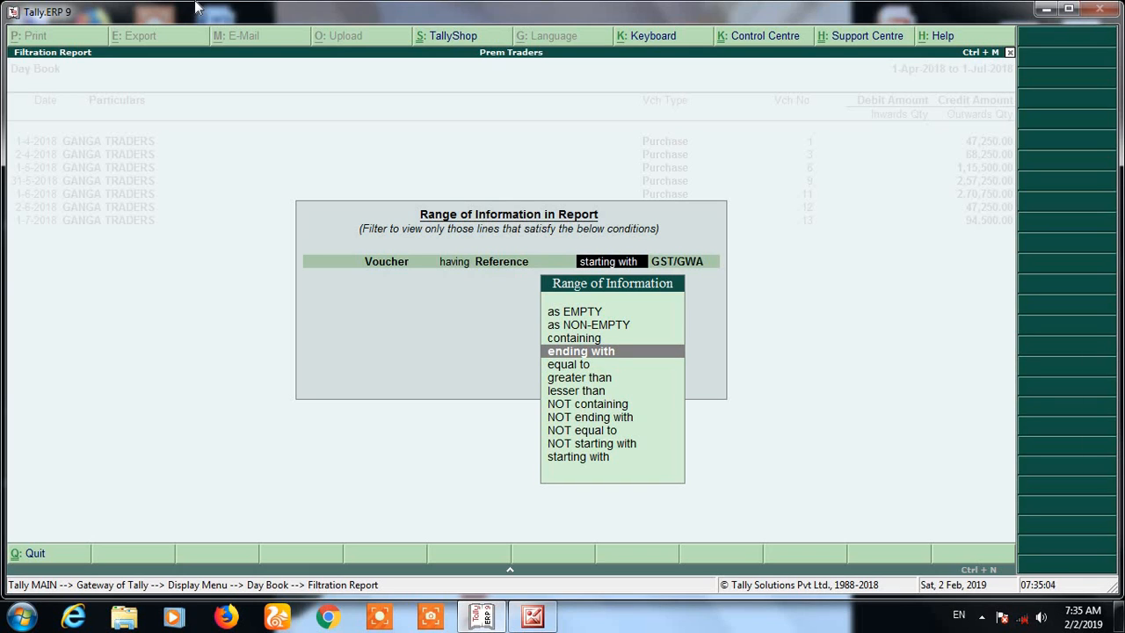
key("Return")
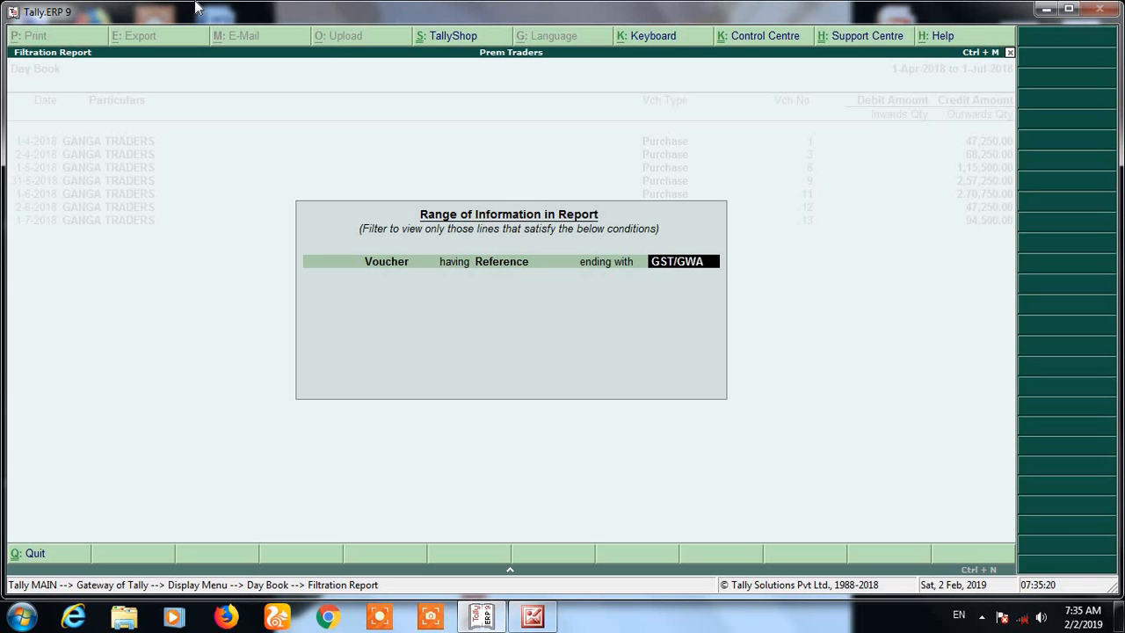
type("954")
key("Return")
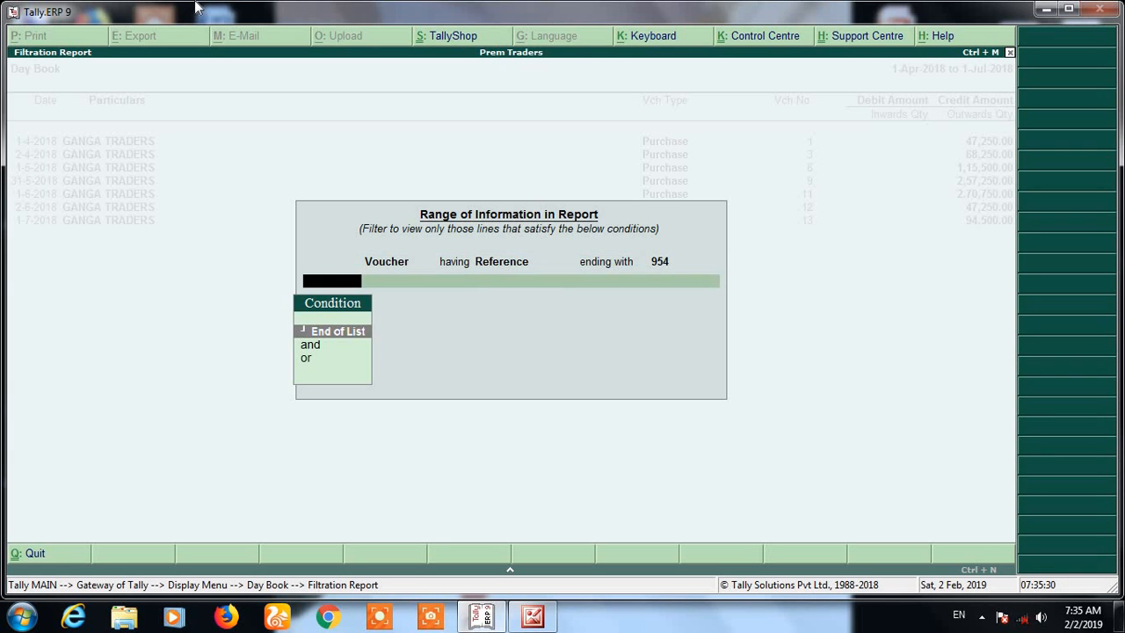
key("Return")
Open purchase voucher no. 11 dated 1-6-2018, check its supplier invoice number, and quit without saving.
key("Return")
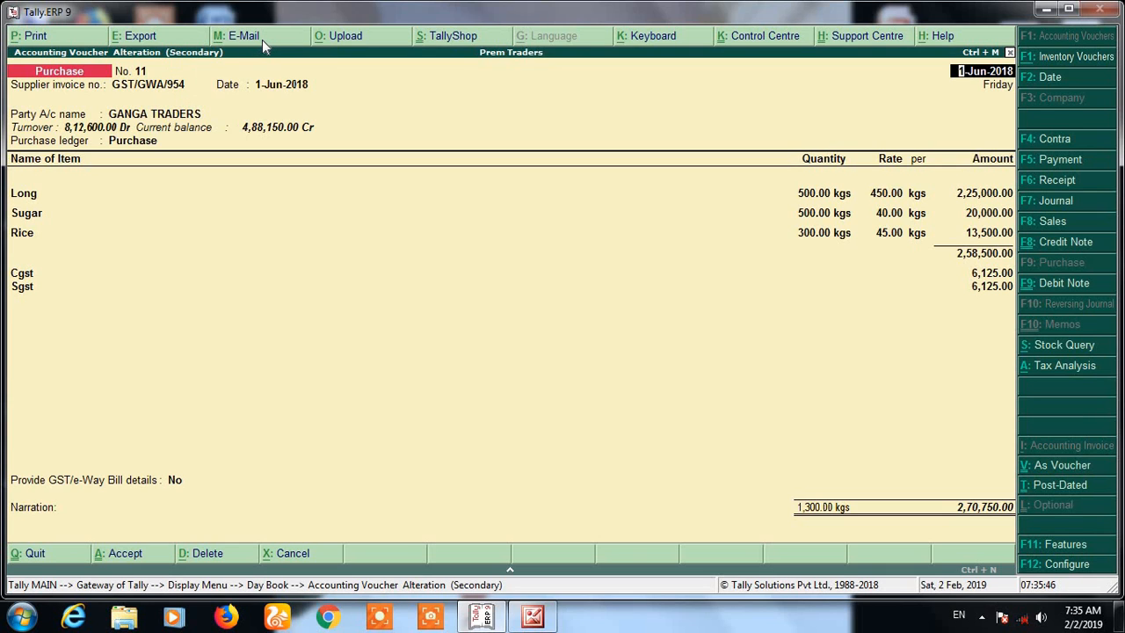
key("Escape")
key("y")
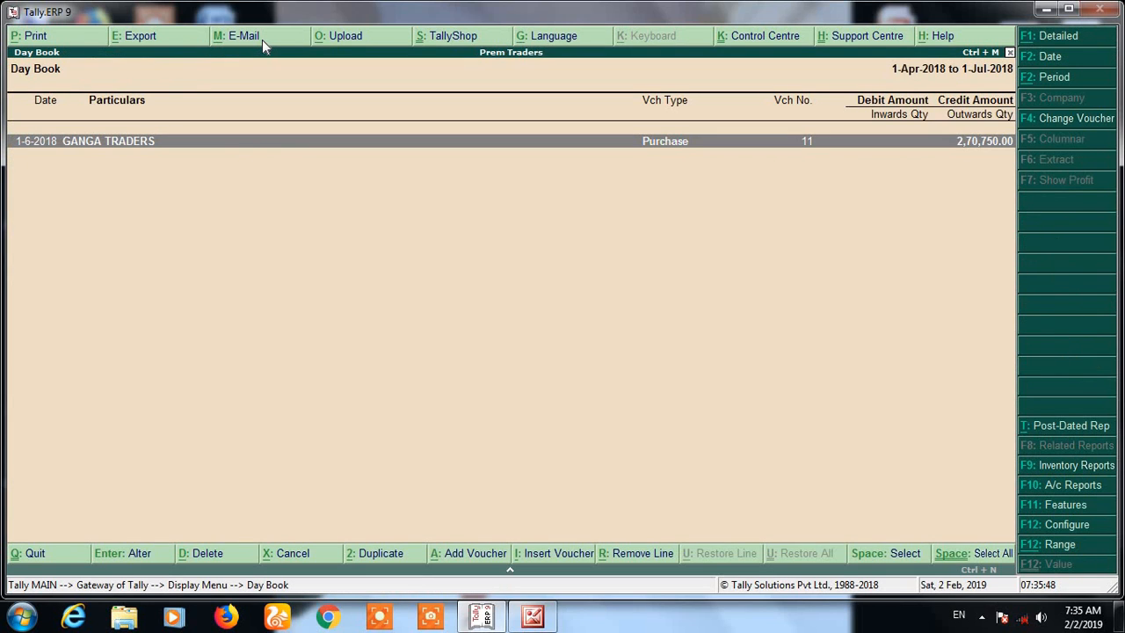
Reopen the Day Book range filter and look through the comparison conditions available for Reference.
key("alt+F12")
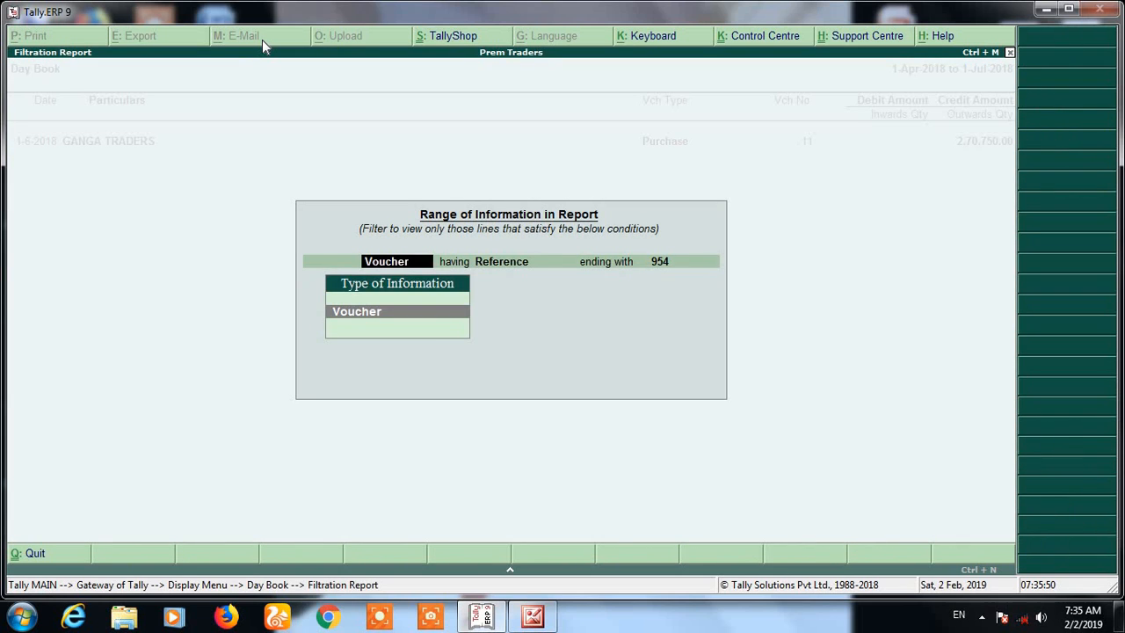
key("Return")
key("Return")
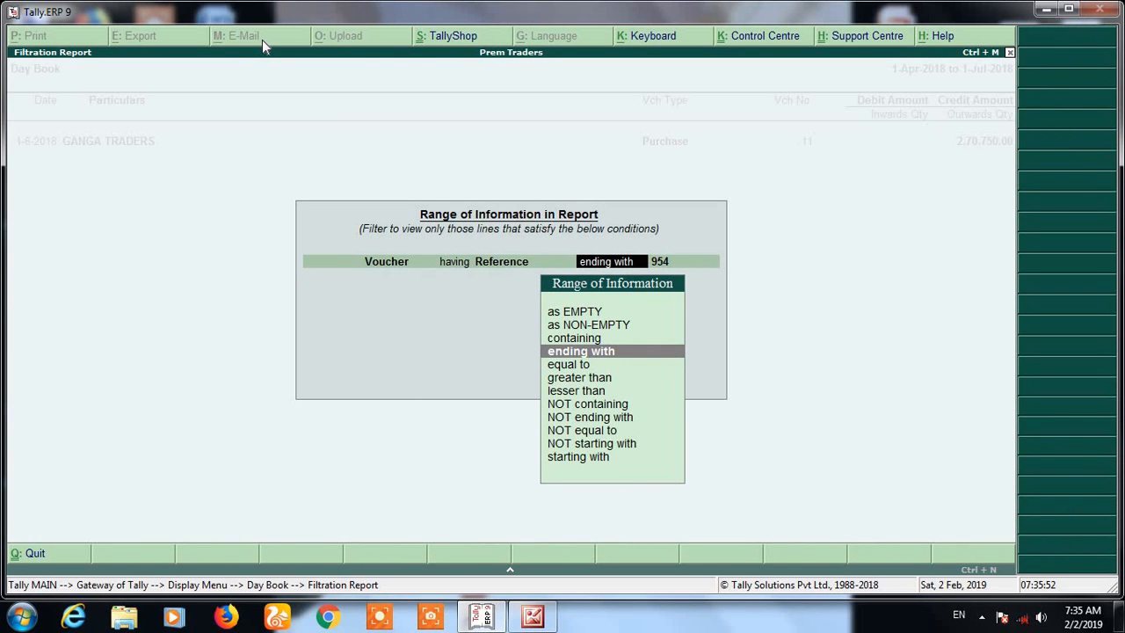
key("Down")
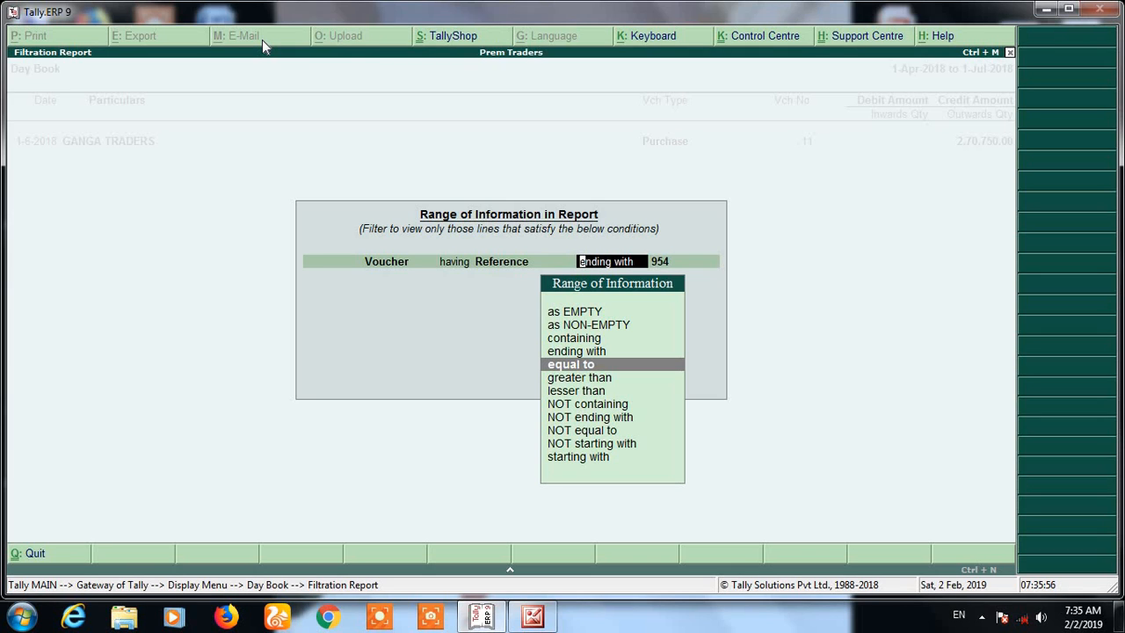
key("Down")
key("Down")
key("Down")
key("Down")
key("Down")
key("Down")
key("Down")
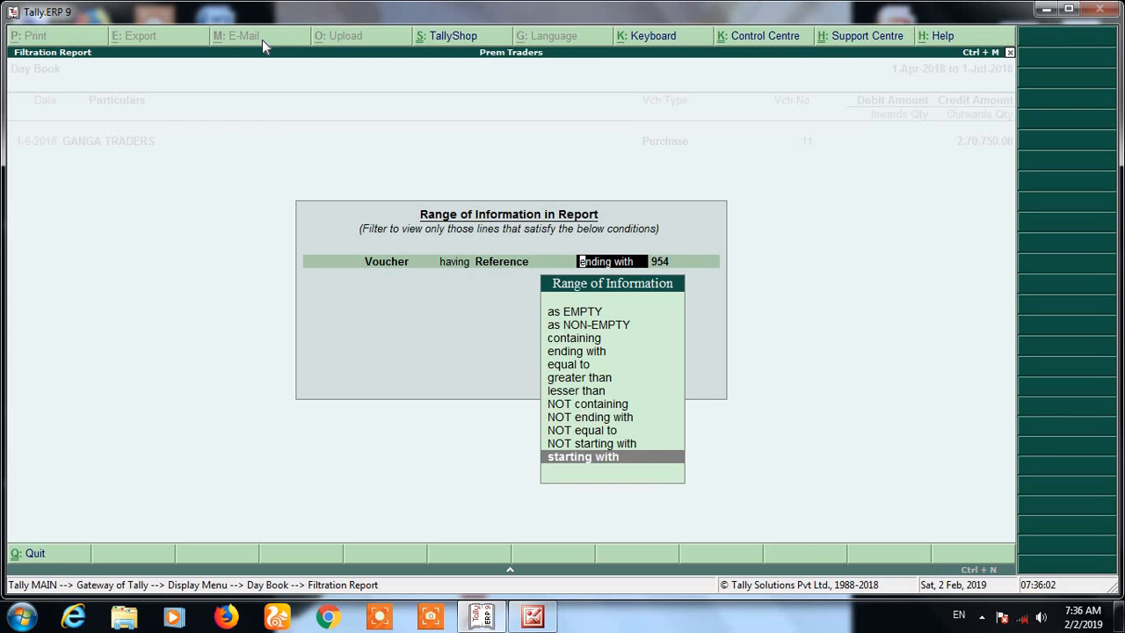
key("Up")
key("Up")
key("Up")
key("Up")
key("Up")
key("Up")
key("Up")
key("Up")
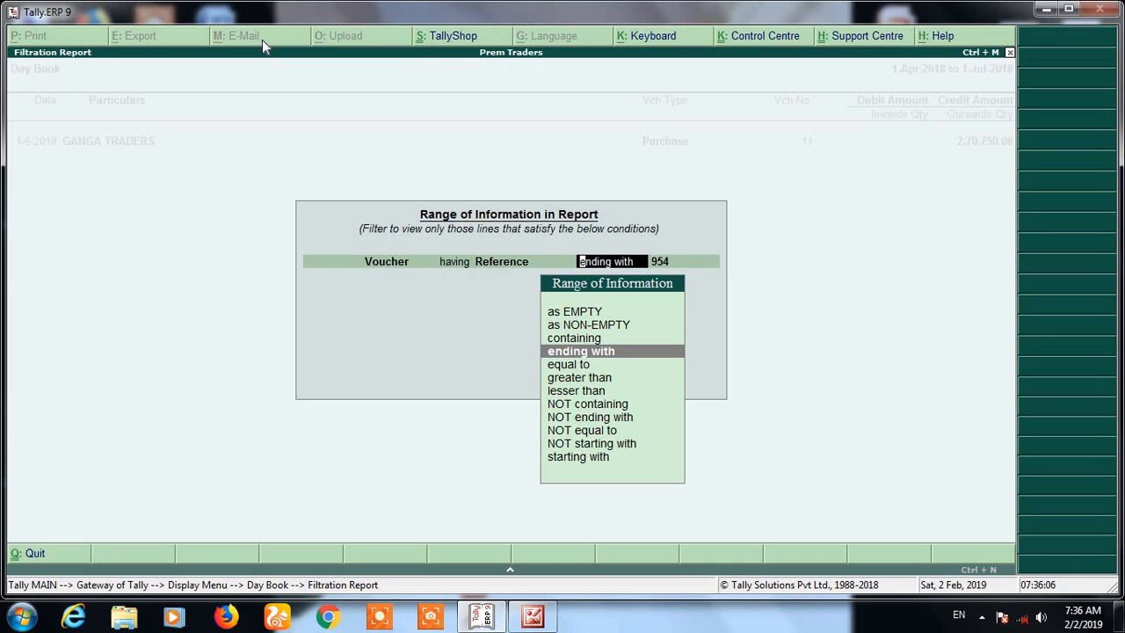
Clear the value 954 from the Reference filter and return to the full list of Day Book vouchers.
key("Return")
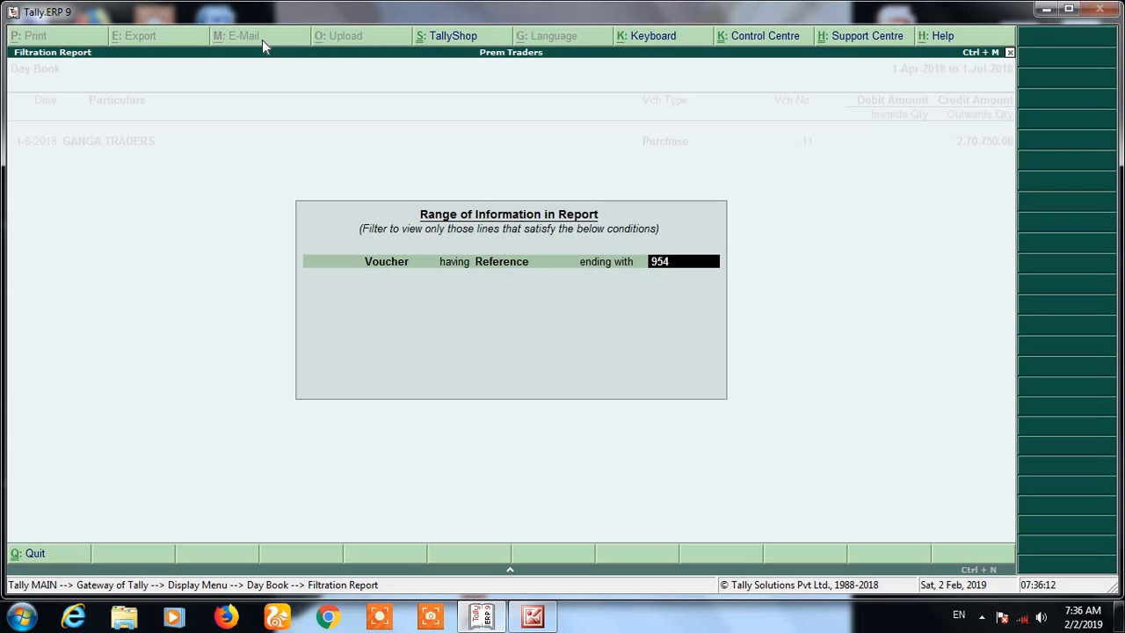
key("BackSpace")
key("BackSpace")
key("BackSpace")
key("Return")
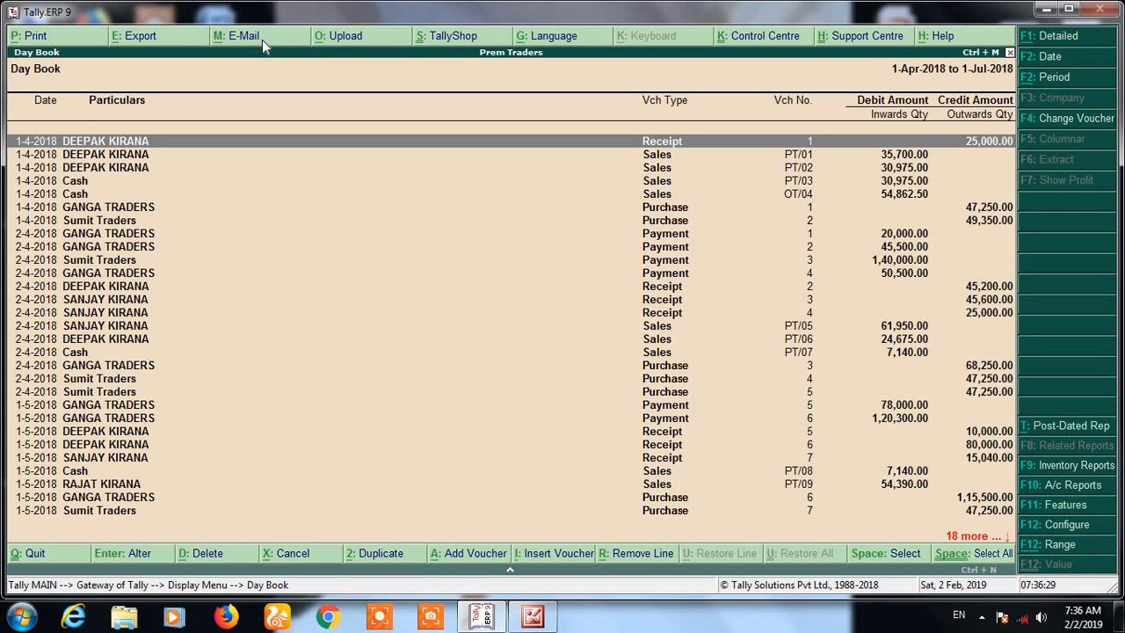
Start a new Day Book range filter for vouchers having Voucher Number.
key("alt+F12")
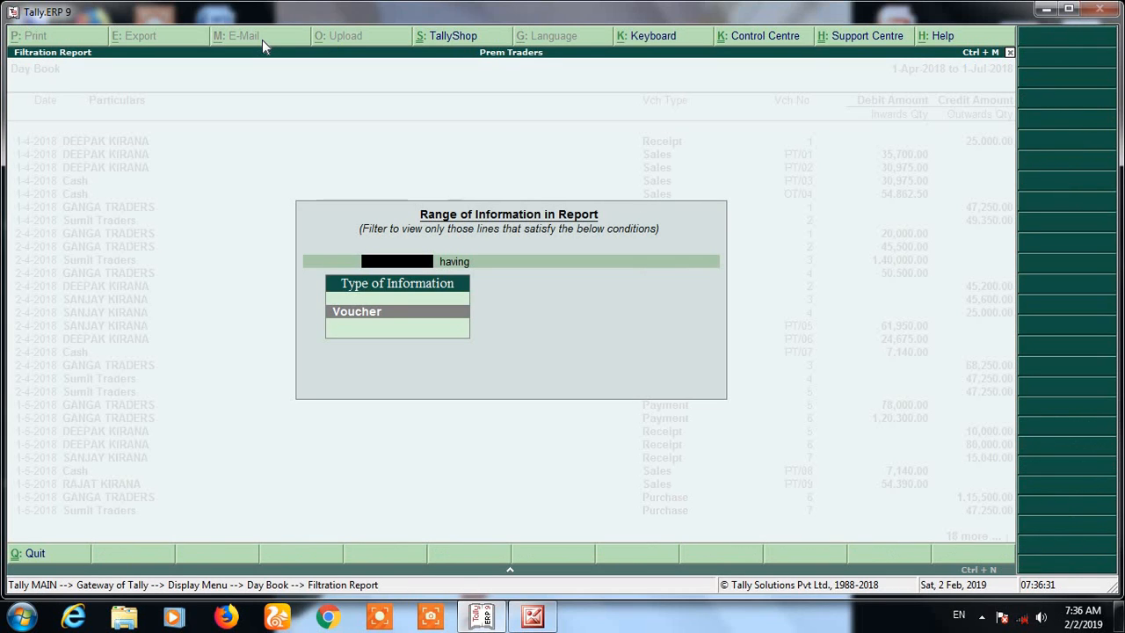
key("Return")
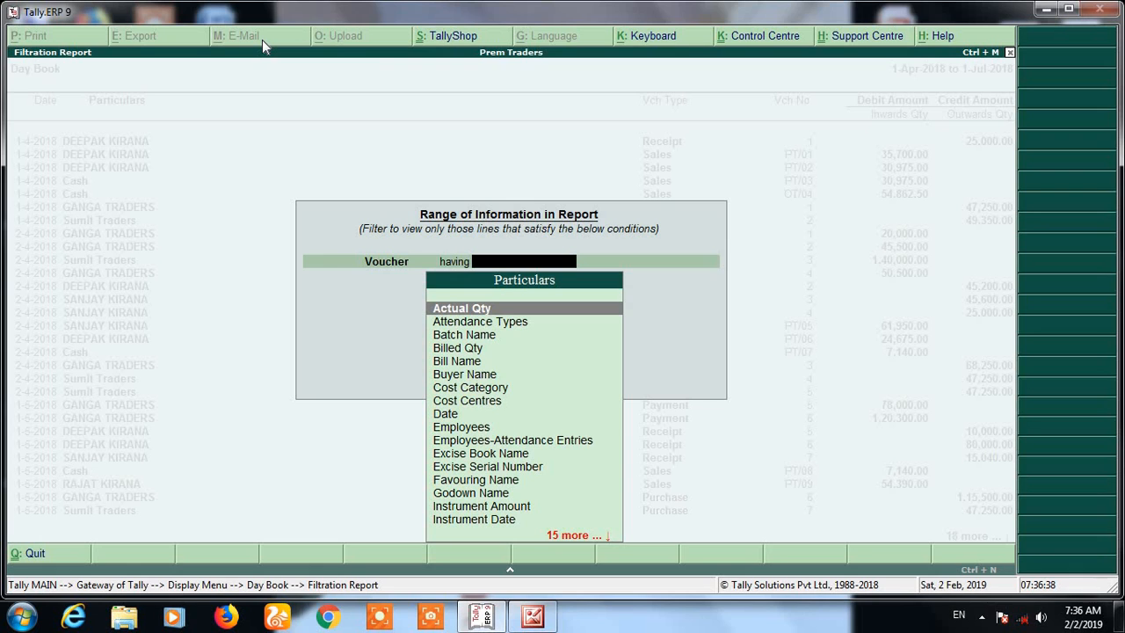
key("Down")
key("Down")
key("Down")
key("Down")
key("Down")
key("Down")
key("Down")
key("Down")
key("Down")
key("Down")
key("Down")
key("Down")
key("Down")
key("Down")
key("Down")
key("Down")
key("Down")
key("Down")
key("Down")
key("Down")
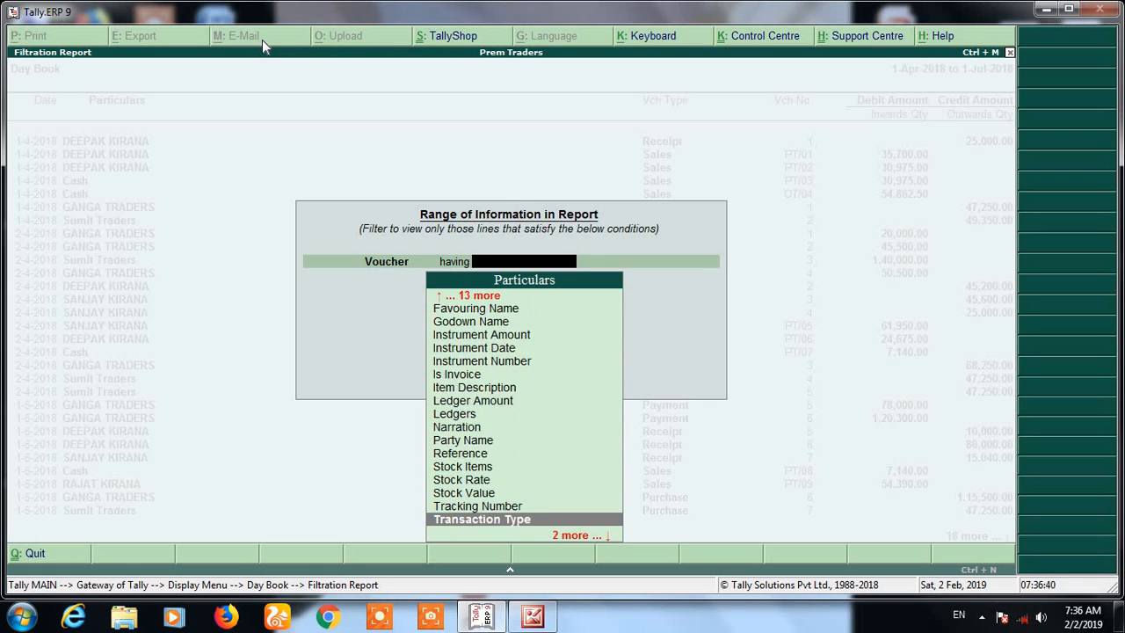
key("Down")
key("Down")
key("Up")
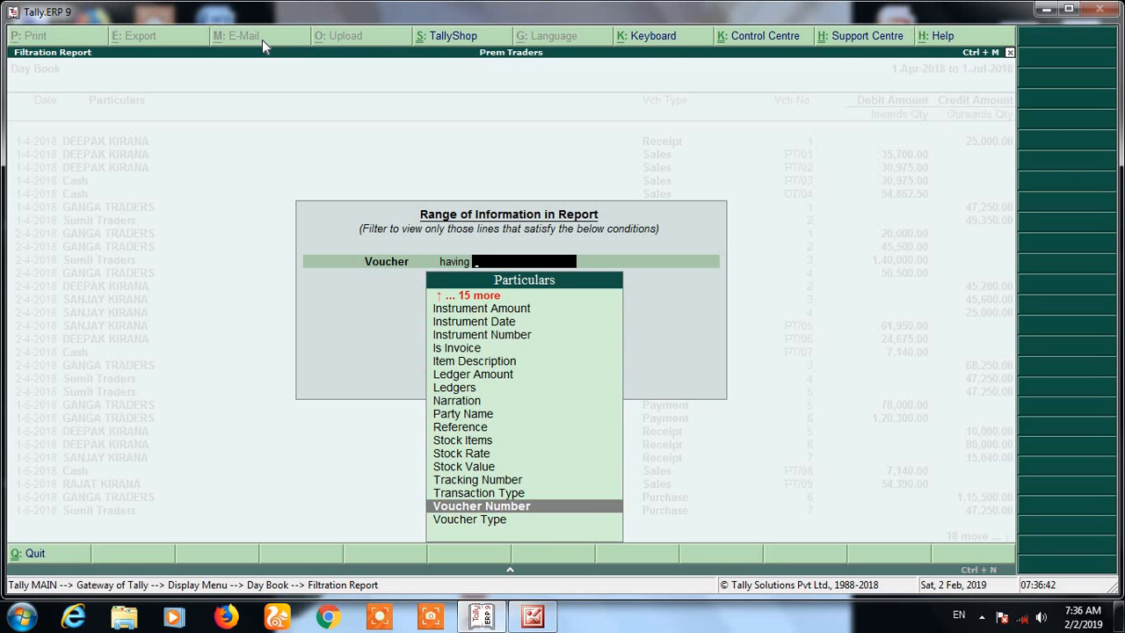
key("Return")
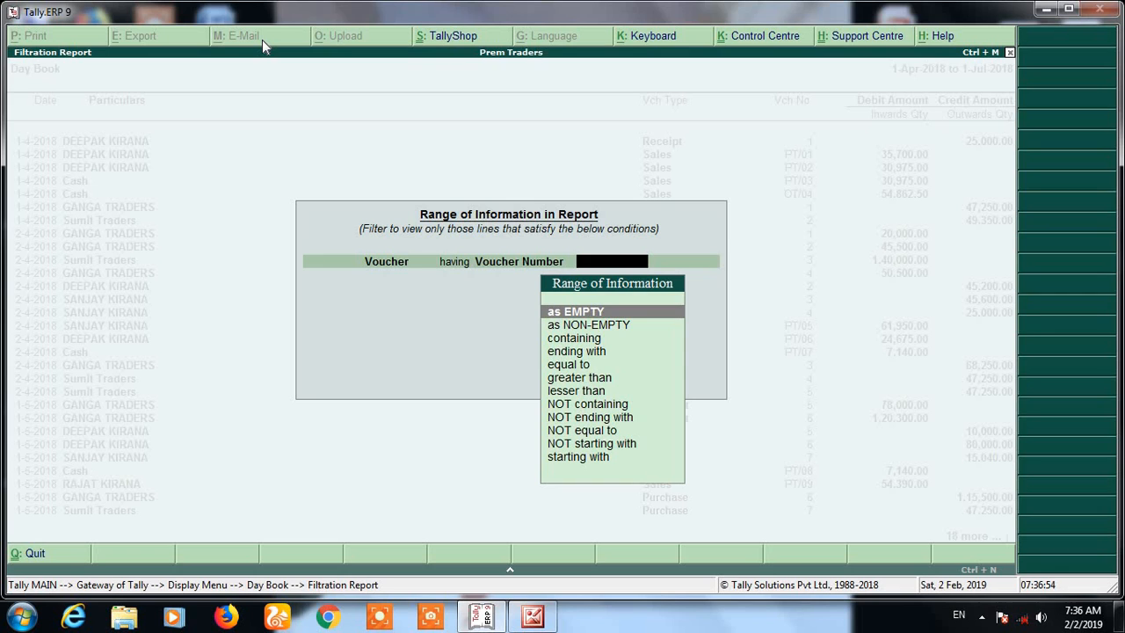
Set the Voucher Number condition to equal to PT/11 and apply the filter.
key("Down")
key("Down")
key("Down")
key("Down")
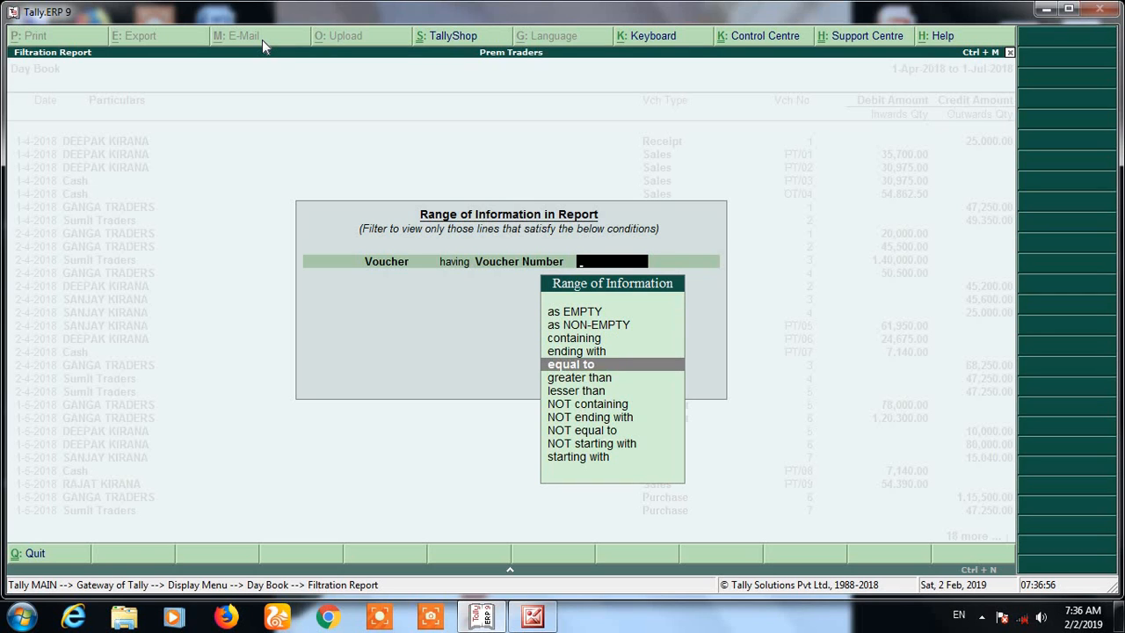
key("Down")
key("Down")
key("Down")
key("Down")
key("Down")
key("Down")
key("Down")
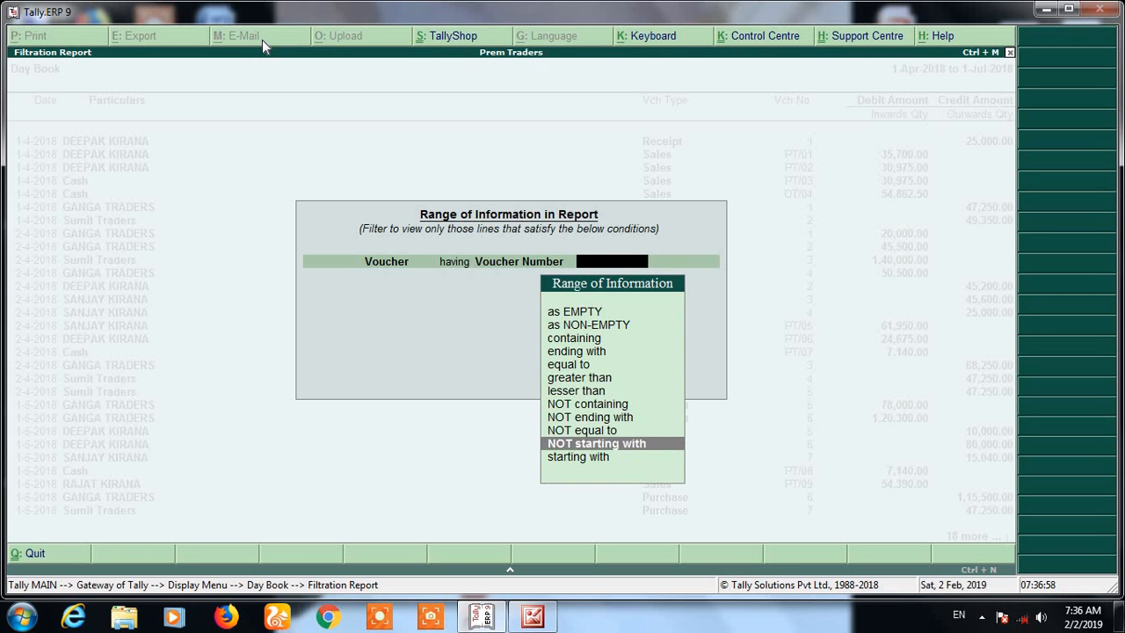
key("Up")
key("Up")
key("Up")
key("Up")
key("Up")
key("Up")
key("Up")
key("Up")
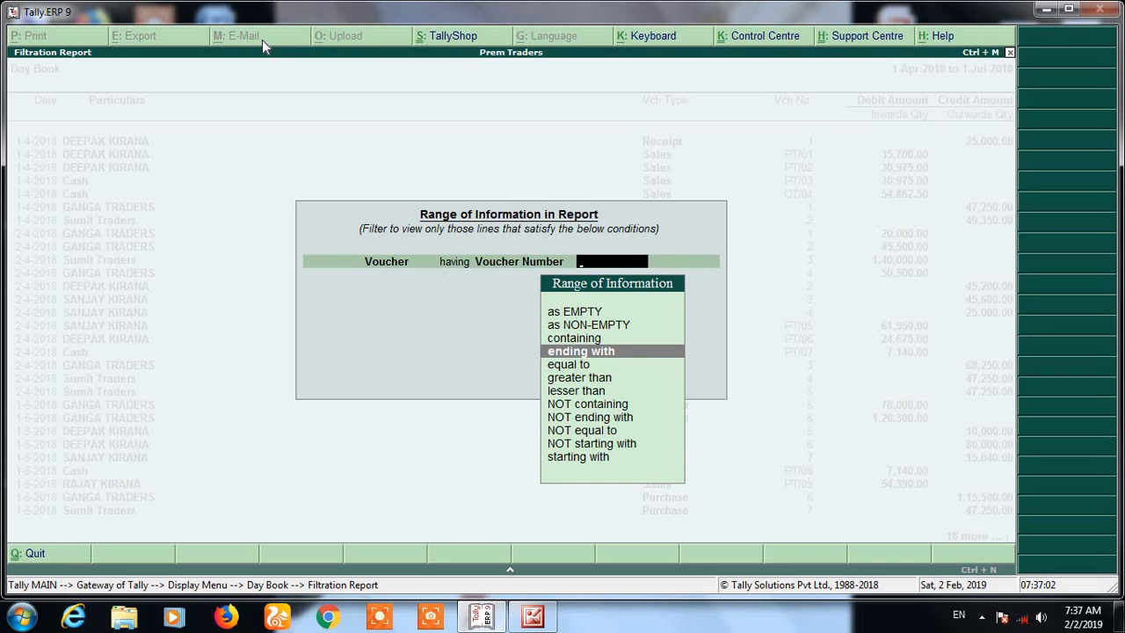
key("Down")
key("Return")
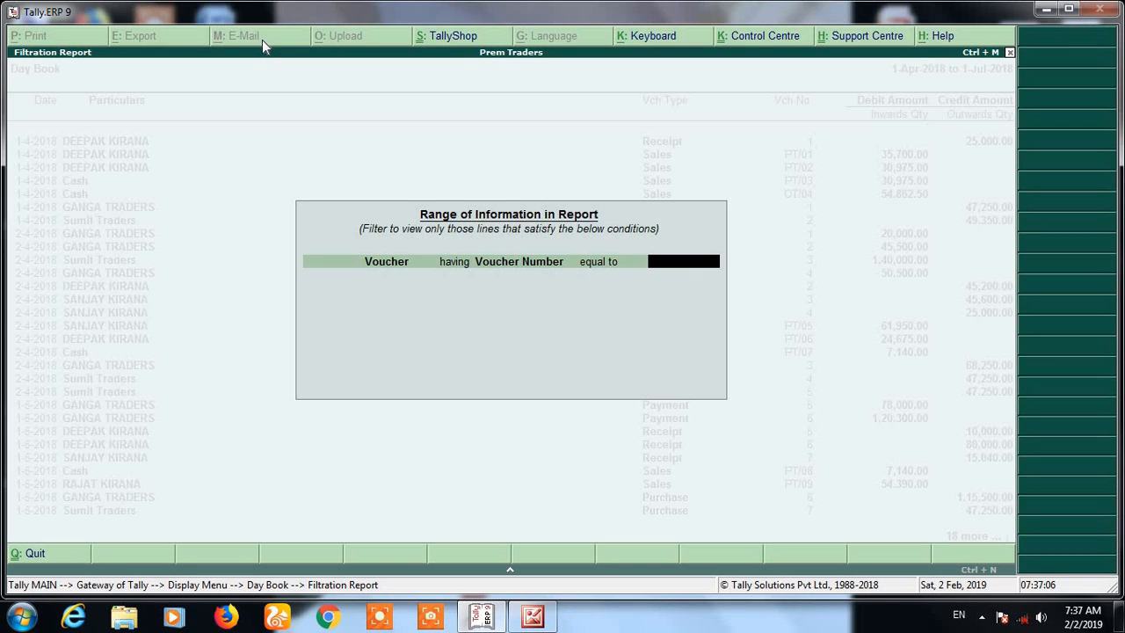
type("PT/11")
key("Return")
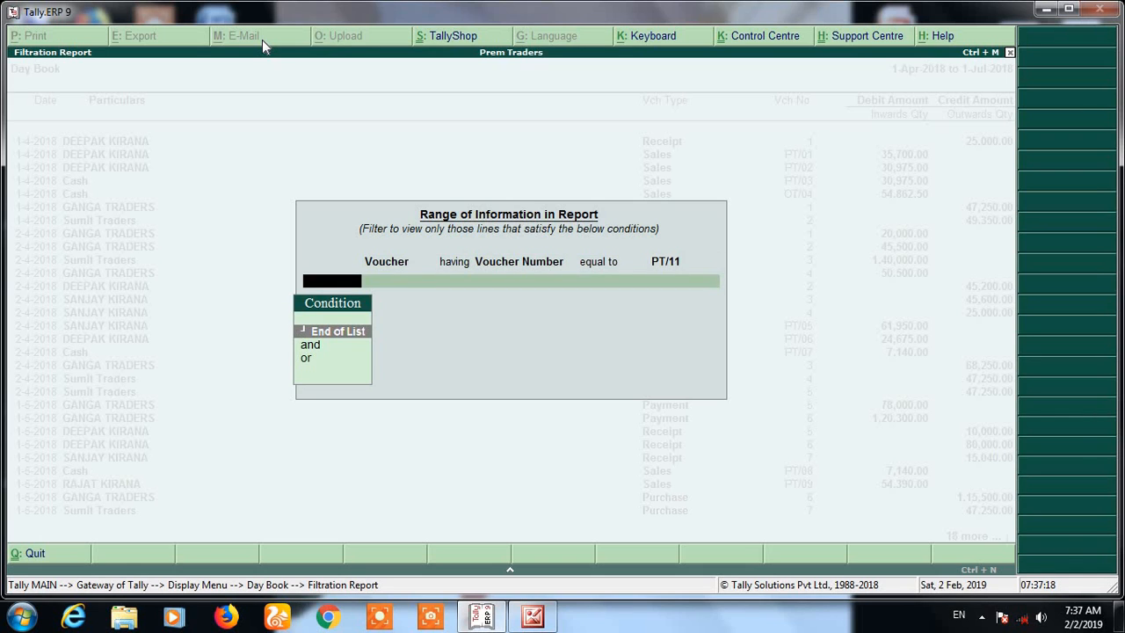
key("Return")
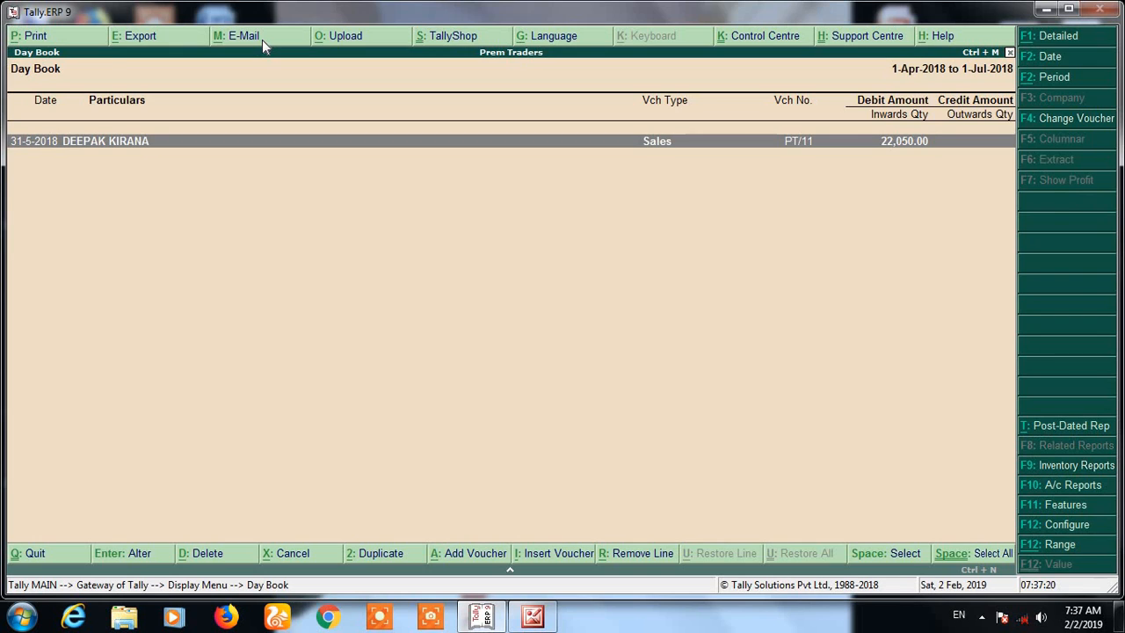
Open sales voucher PT/11, review its details, quit without saving, and return to the unfiltered Day Book.
key("Return")
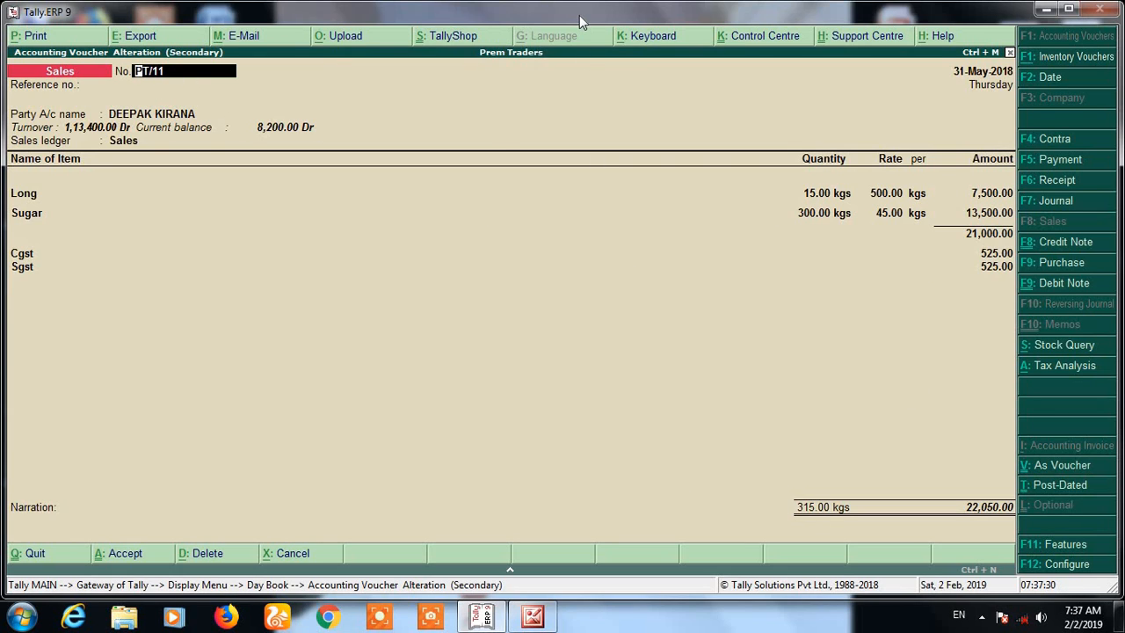
key("BackSpace")
key("Escape")
key("y")
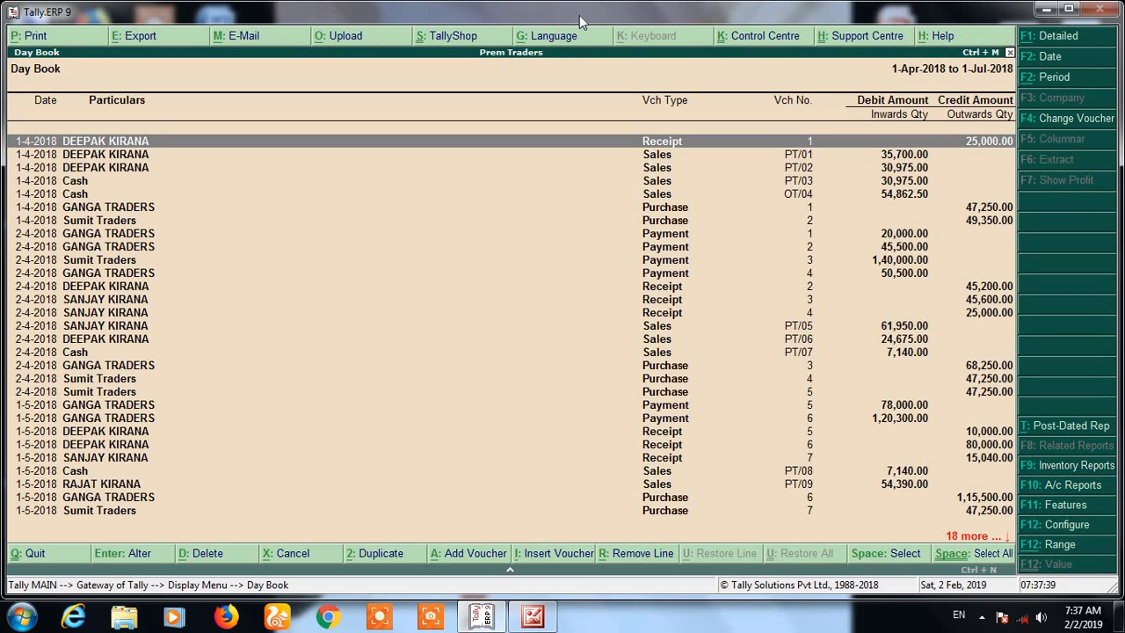
key("alt+F12")
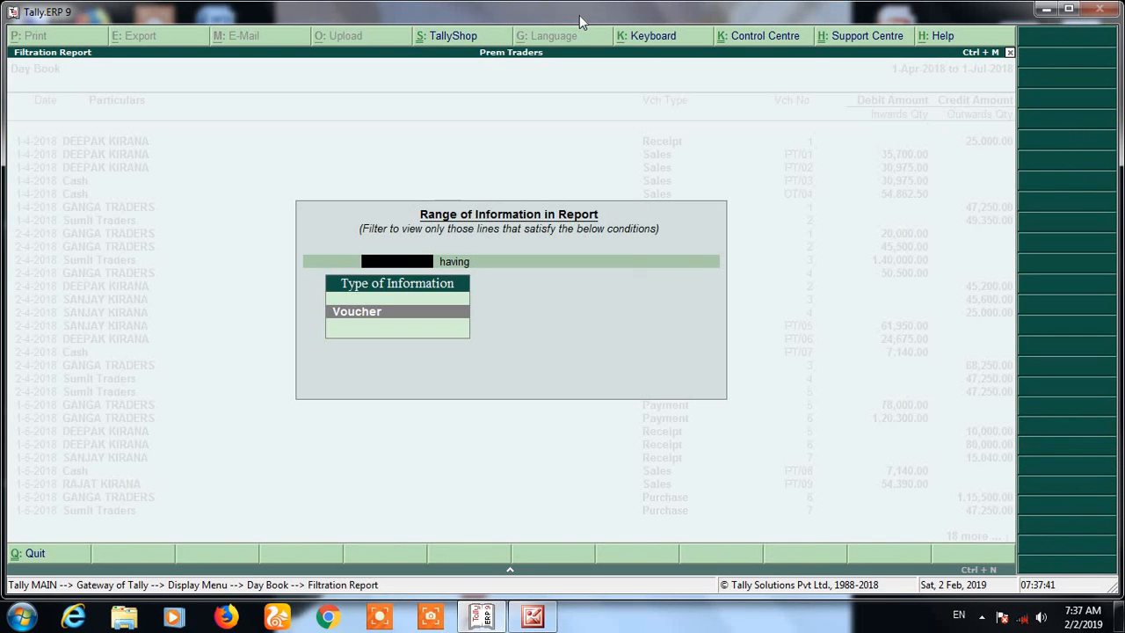
key("Return")
type("V")
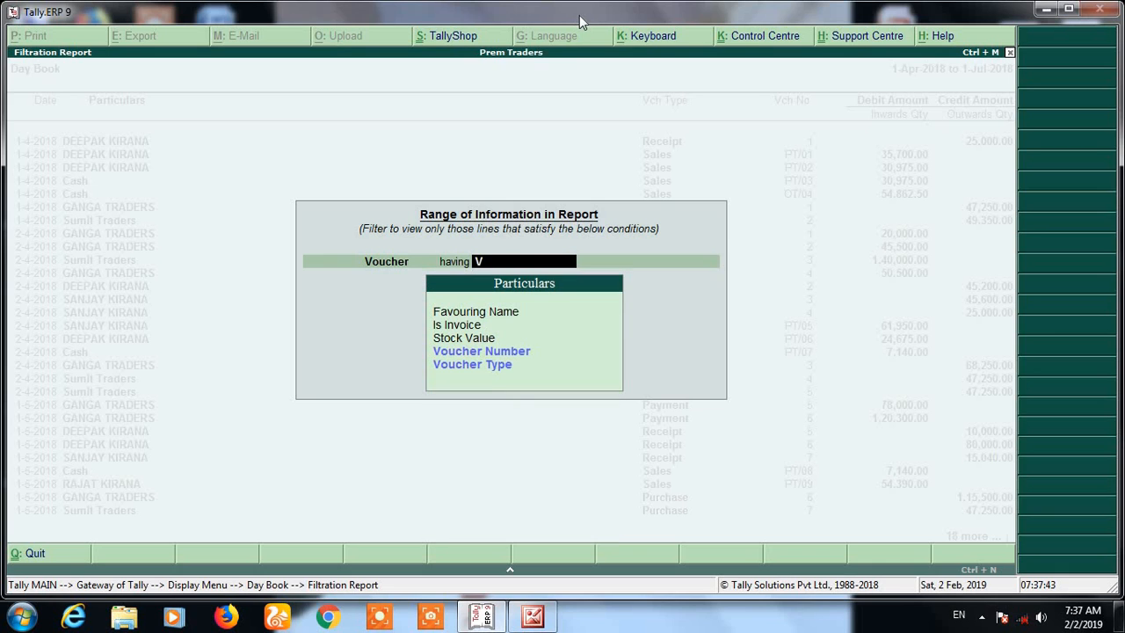
key("Down")
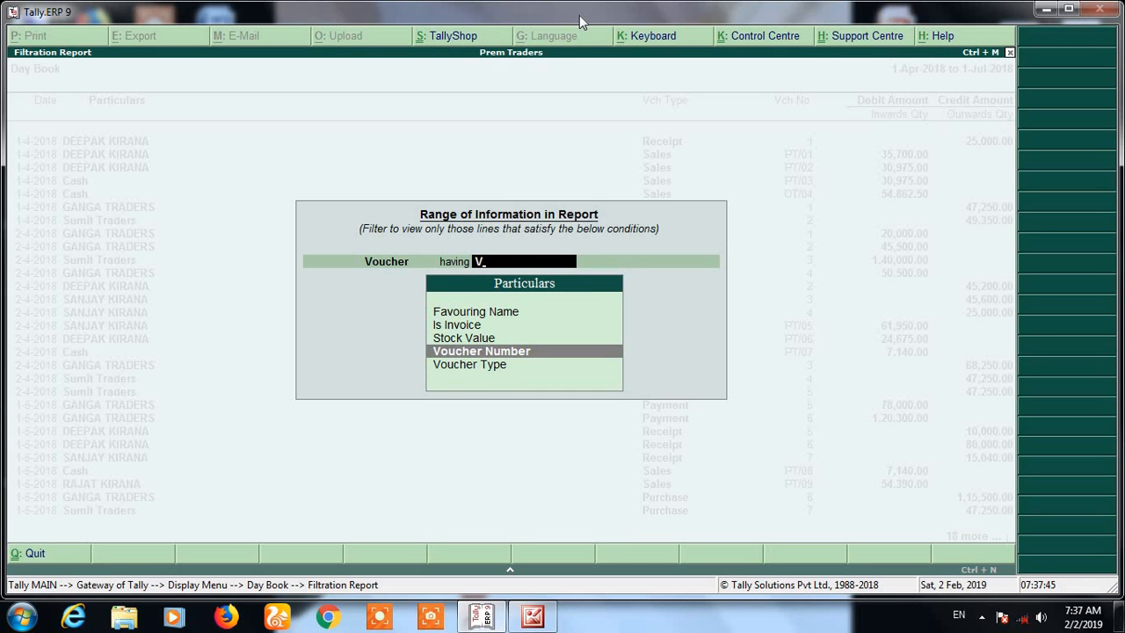
key("Return")
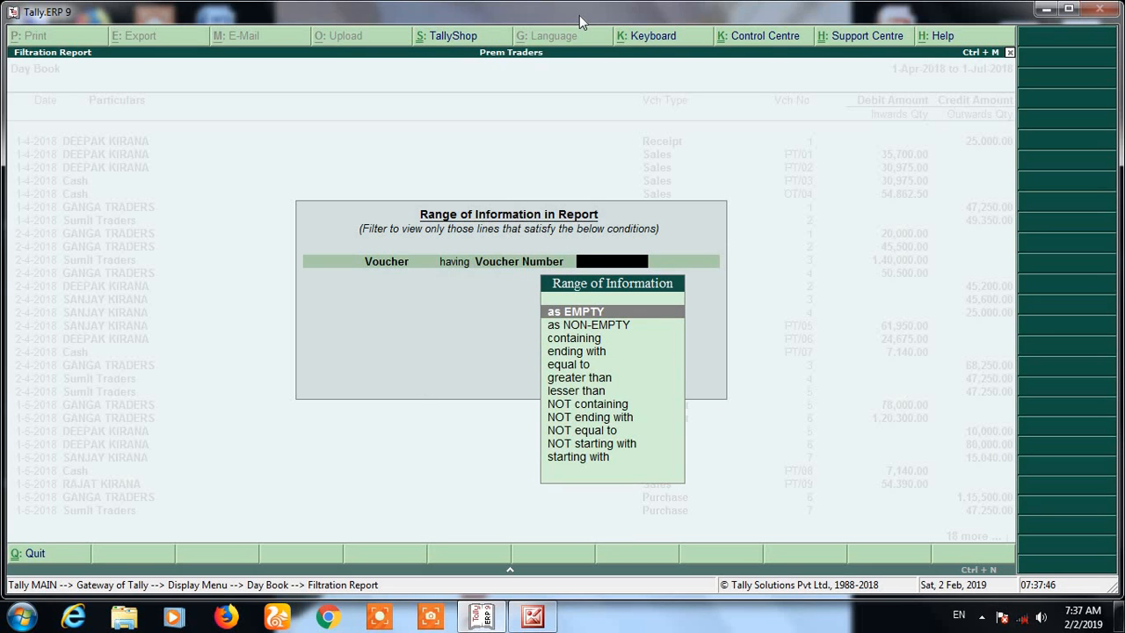
key("Down")
key("Down")
key("Down")
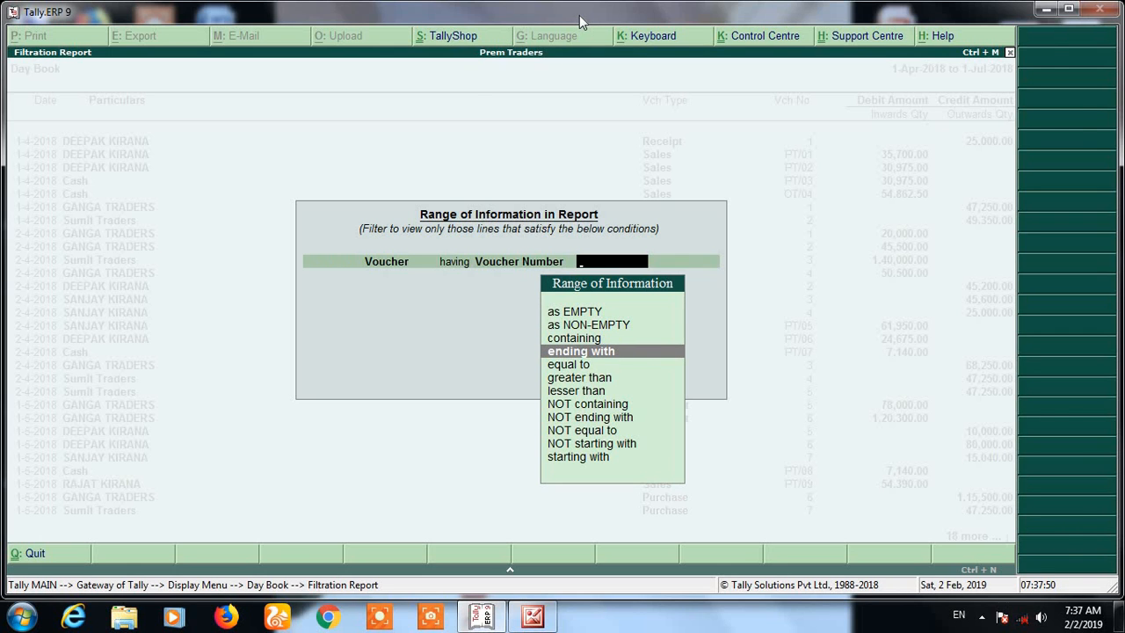
key("Escape")
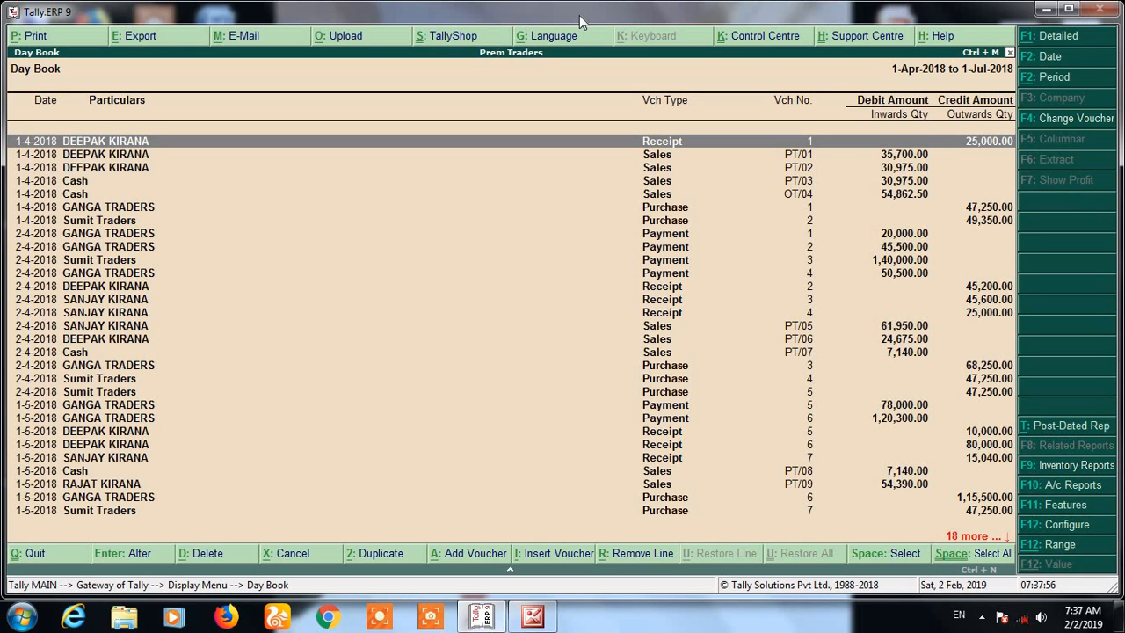
Start a new Day Book range filter on vouchers having Voucher Number.
key("alt+F12")
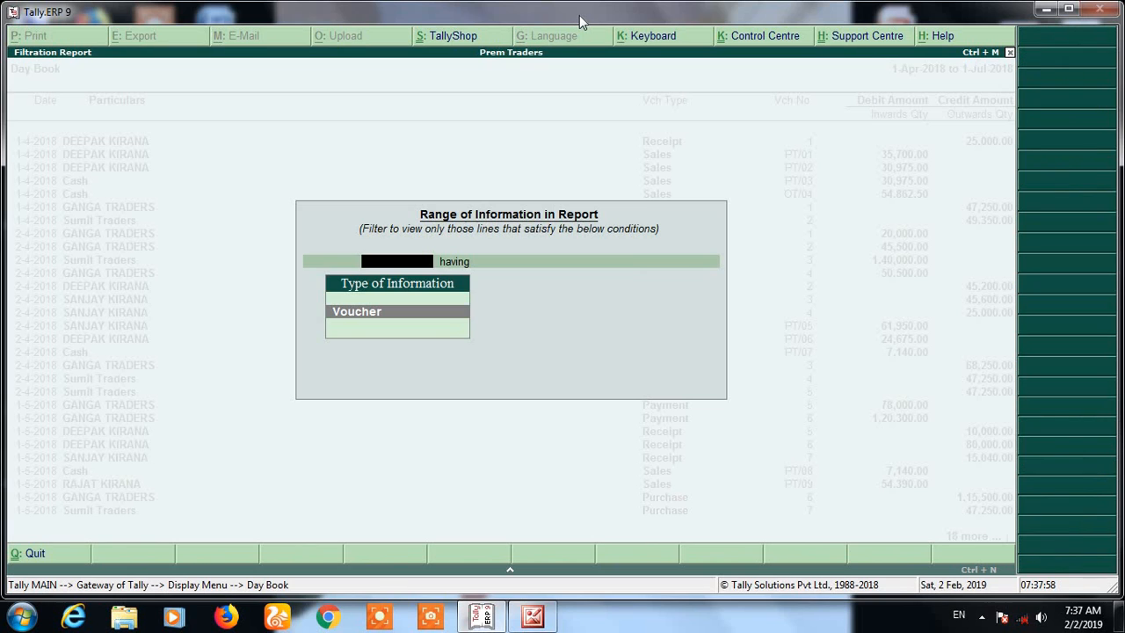
key("Return")
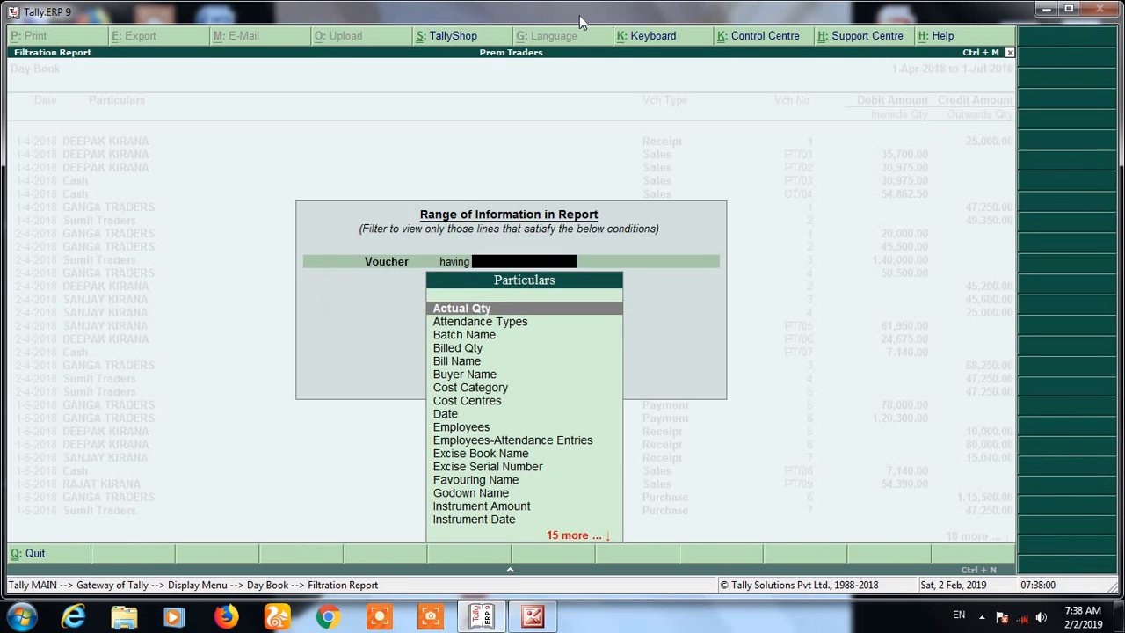
type("VOU")
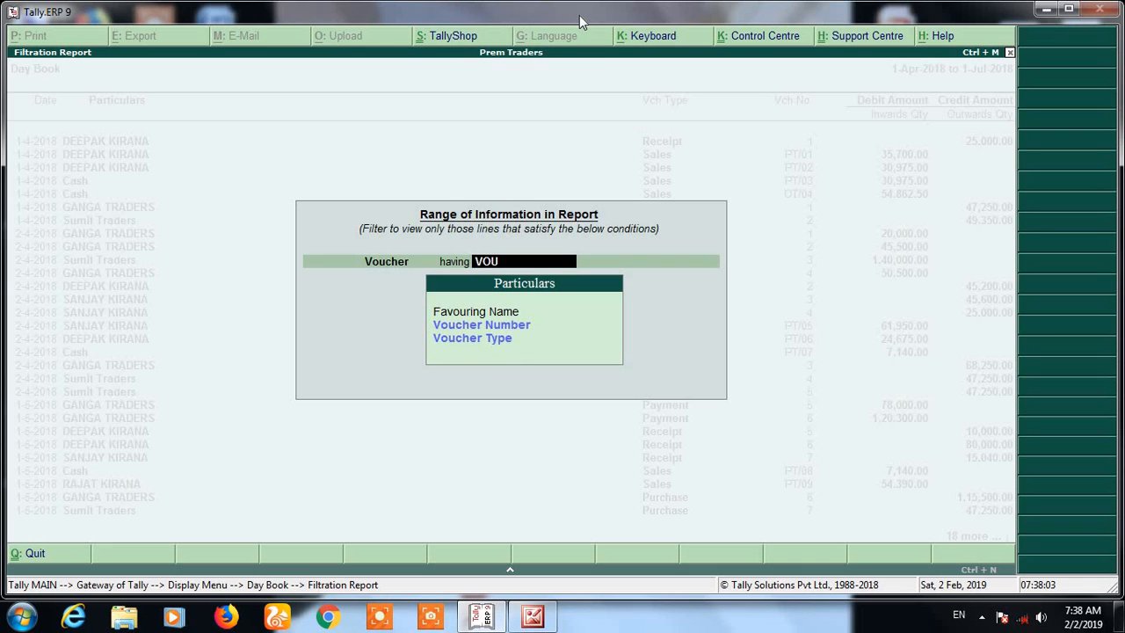
key("Down")
key("Return")
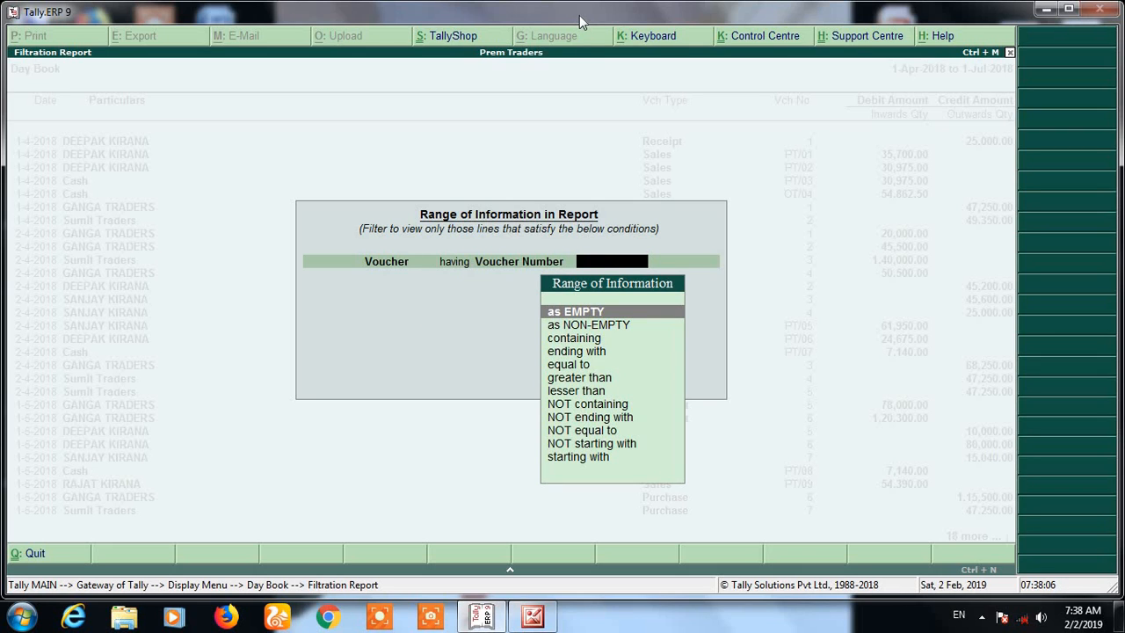
Set the Voucher Number condition to equal to 2 and apply the filter to the Day Book.
key("space")
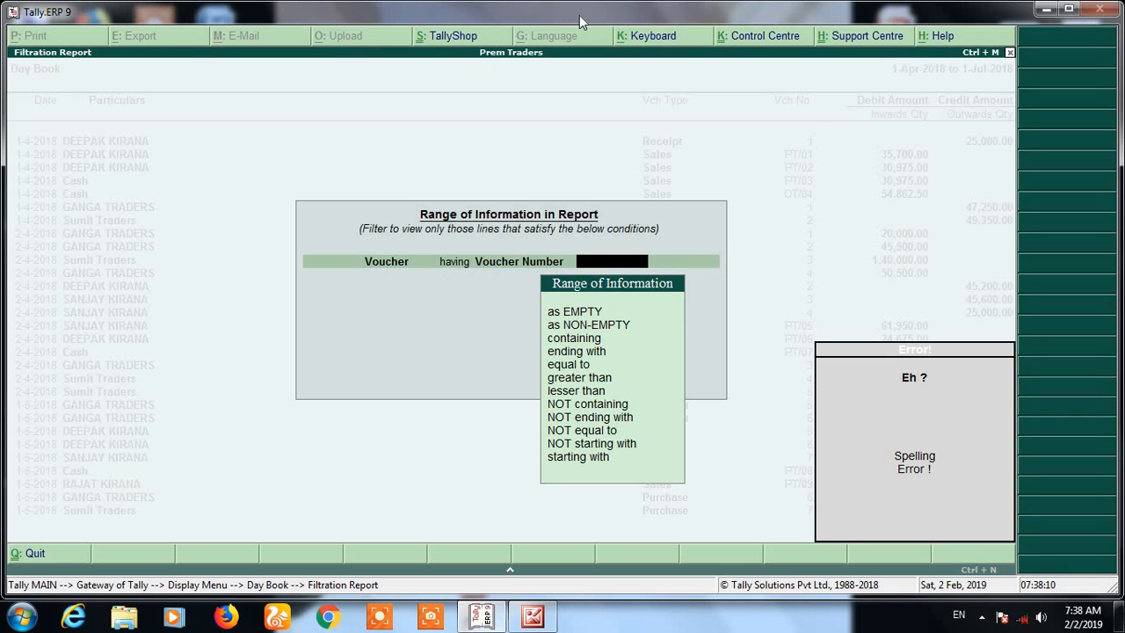
key("Down")
key("Down")
key("Down")
key("Down")
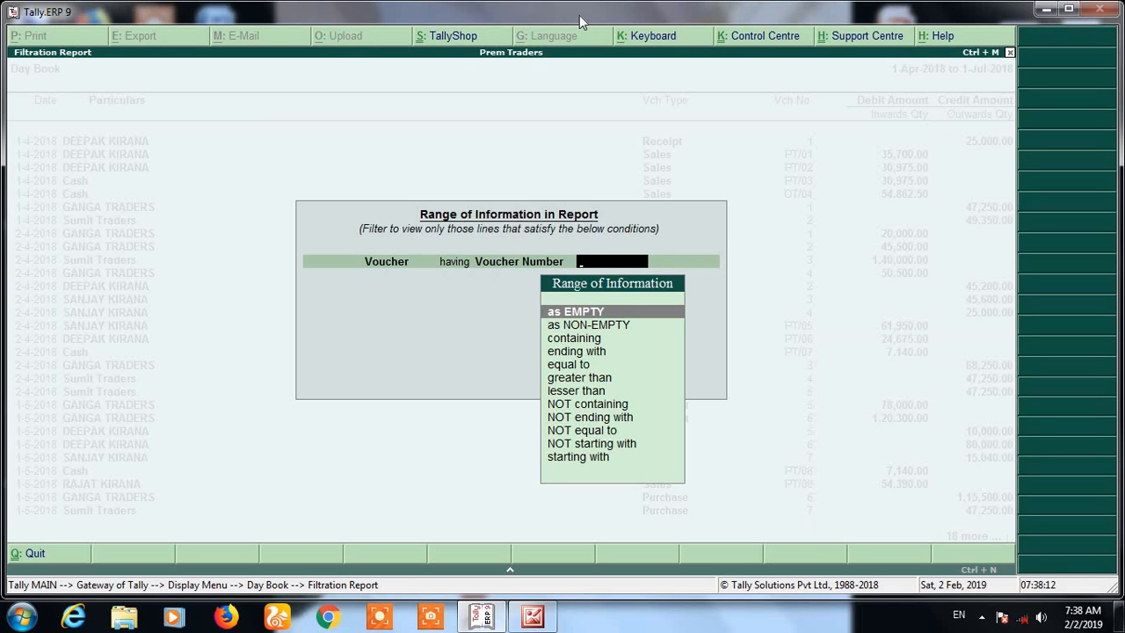
key("Down")
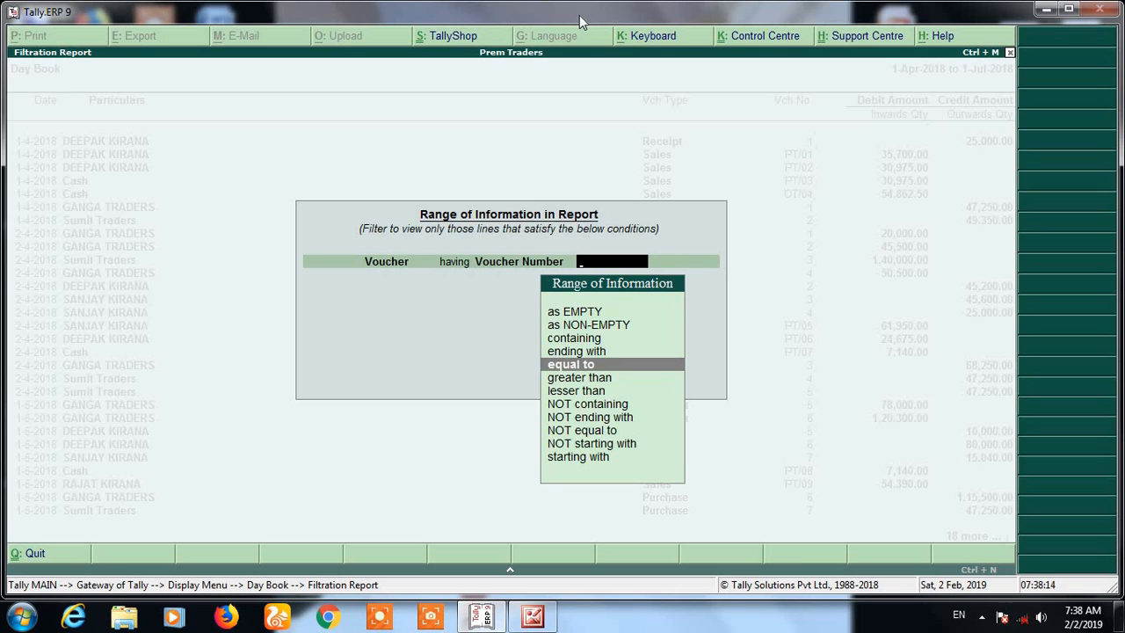
key("Return")
type("2")
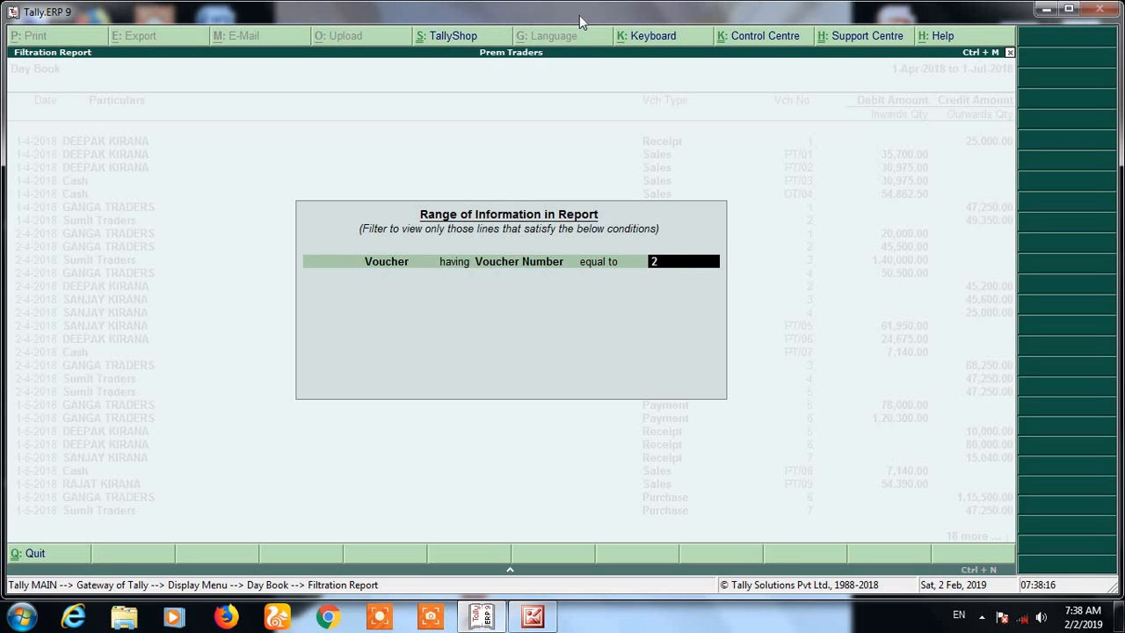
key("Return")
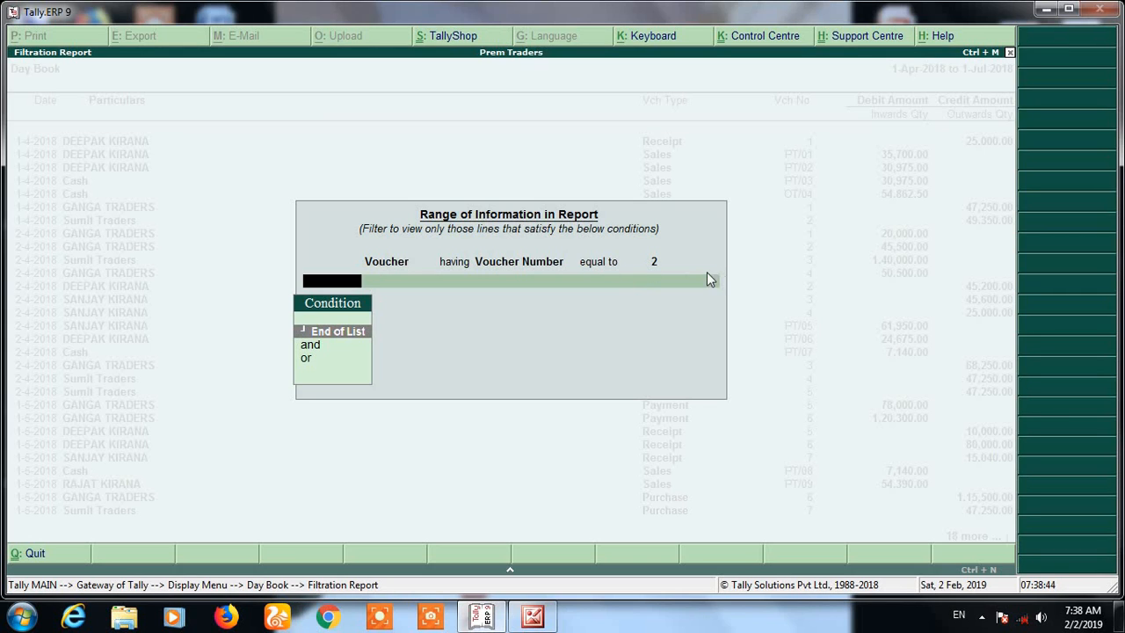
key("Return")
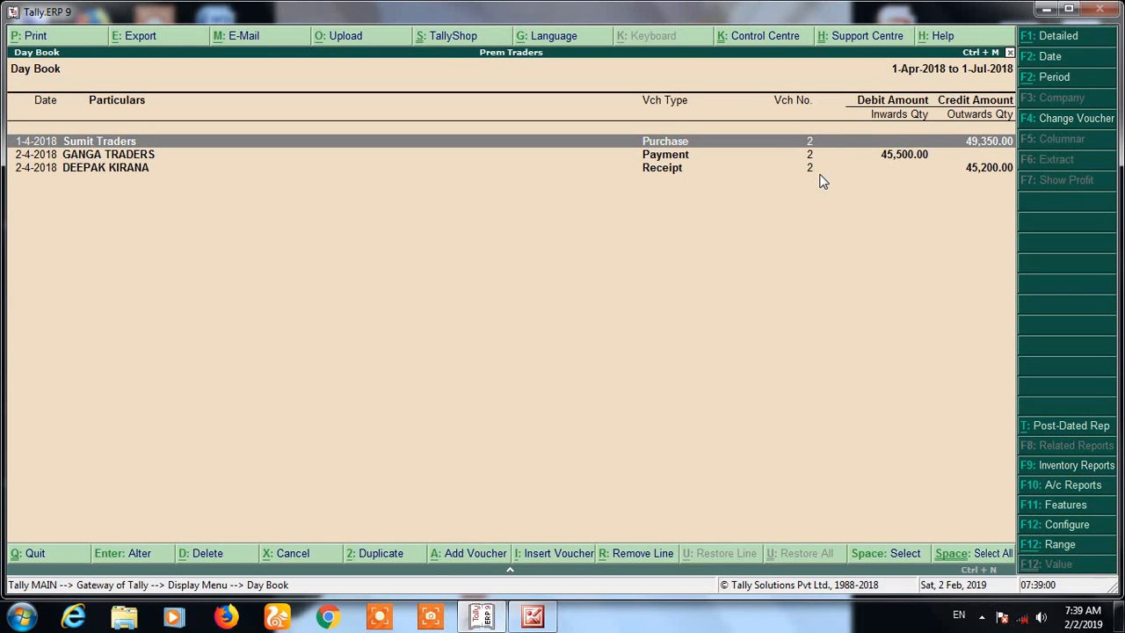
Reopen the range filter, keep the Voucher Number condition, and add a second Voucher condition joined with "and".
key("alt+F12")
key("Return")
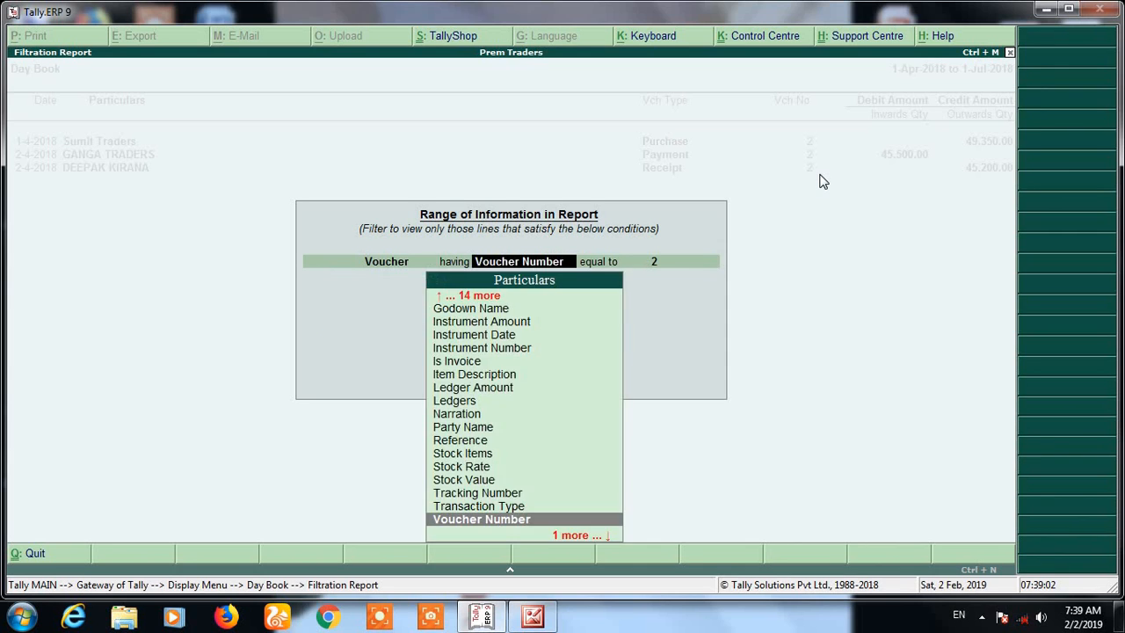
key("Return")
key("Return")
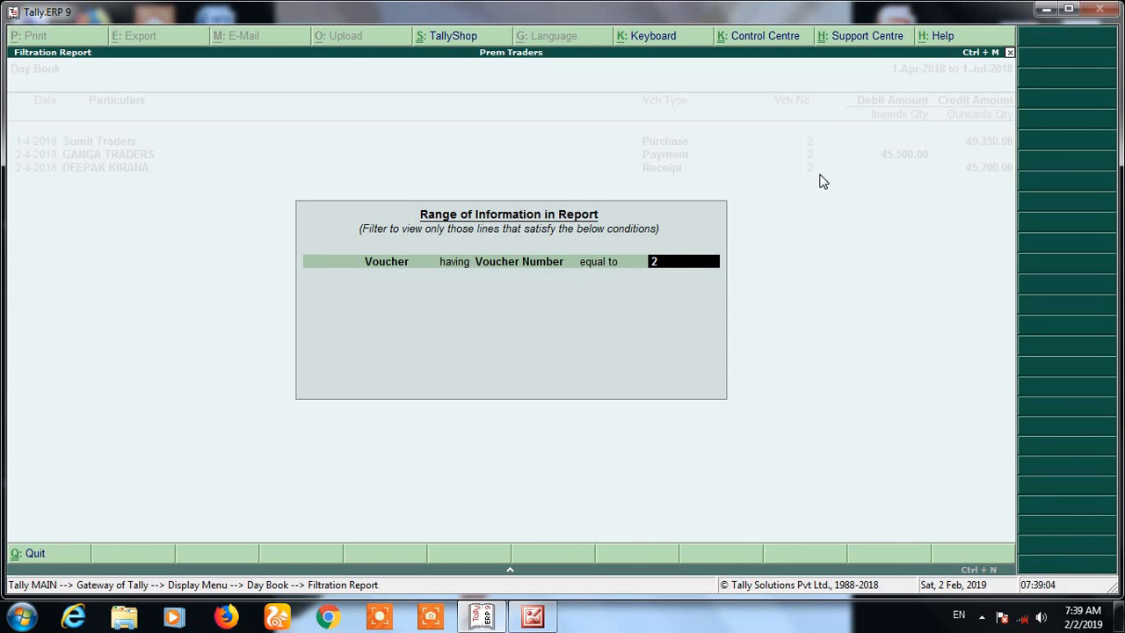
key("Return")
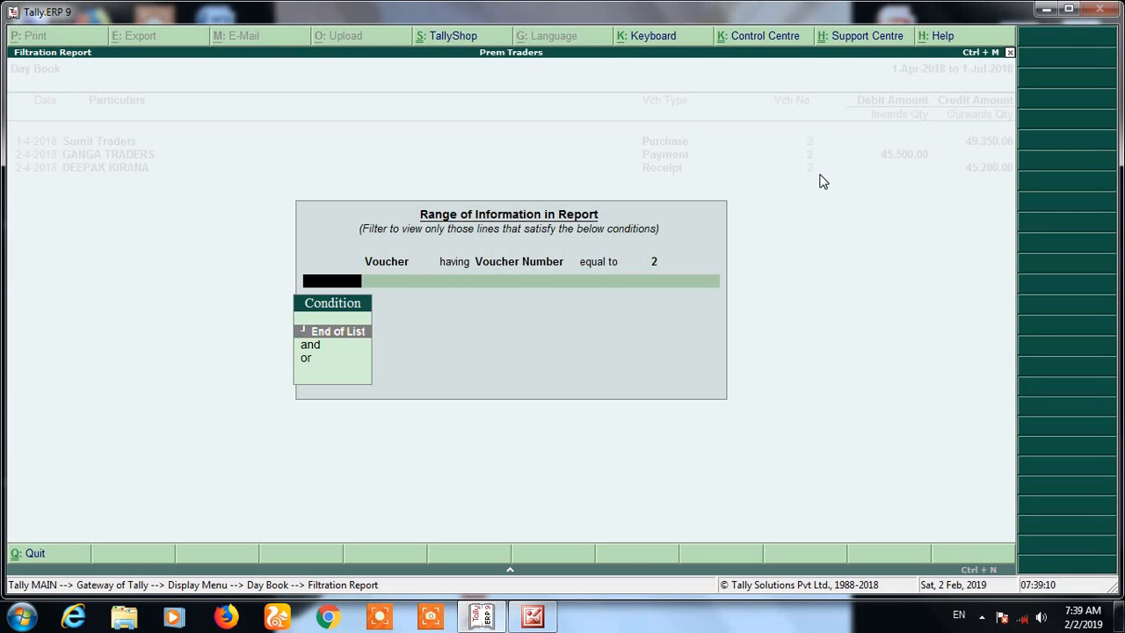
key("Down")
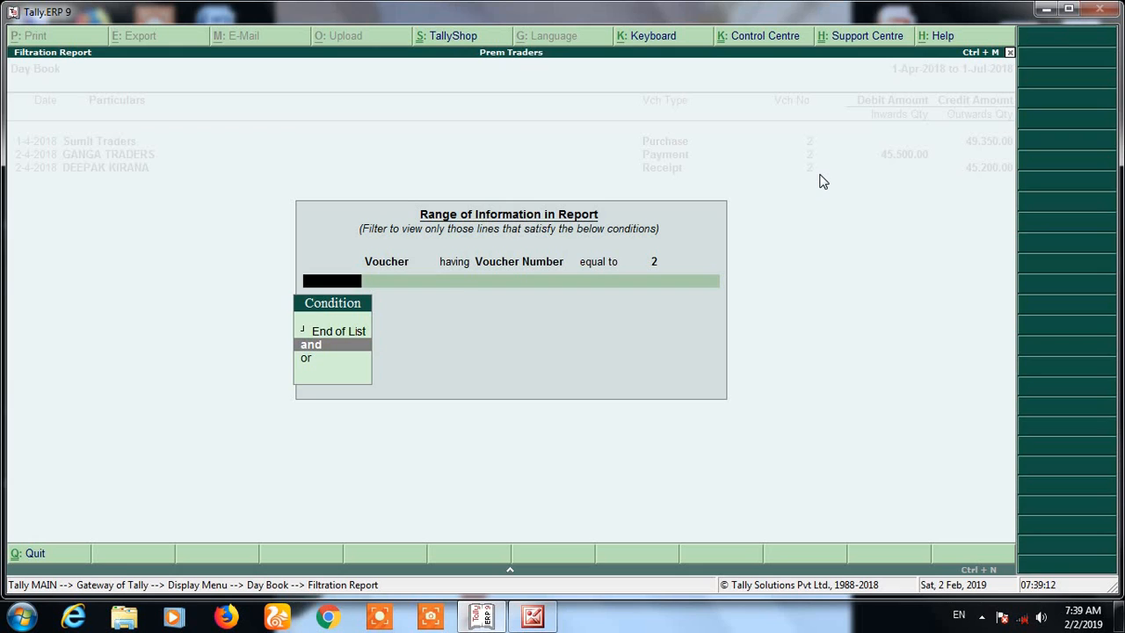
key("Return")
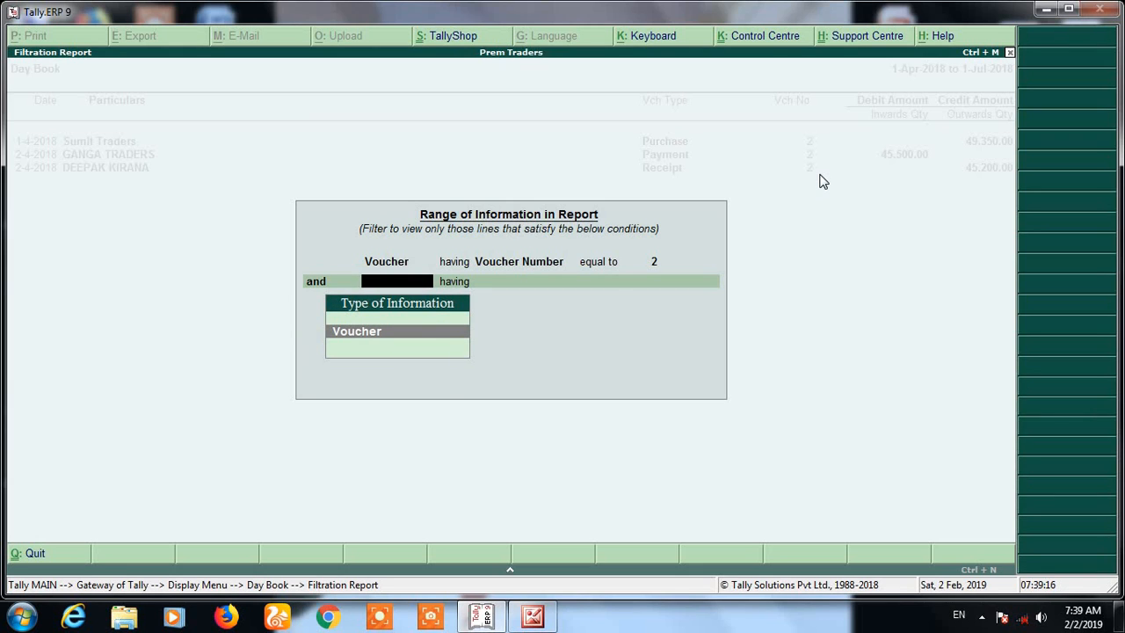
key("Return")
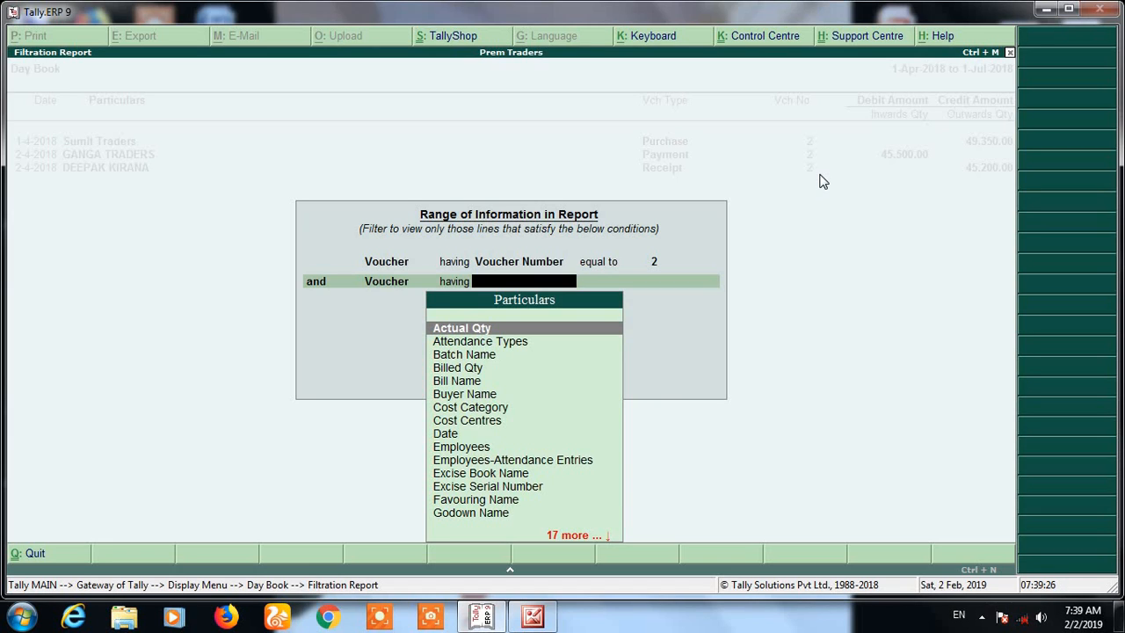
Choose Voucher Type as the particular for the second filter condition.
key("Down")
key("Down")
key("Down")
key("Down")
key("Down")
key("Down")
key("Down")
key("Down")
key("Down")
key("Down")
key("Down")
key("Down")
key("Down")
key("Down")
key("Down")
key("Down")
key("Down")
key("Down")
key("Down")
key("Down")
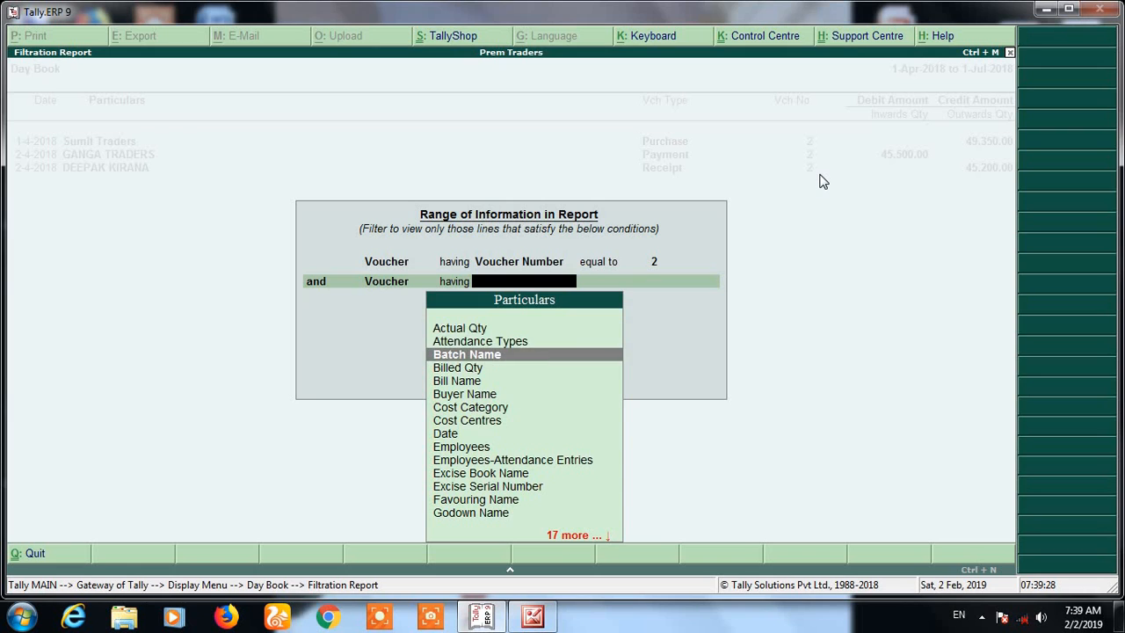
key("Down")
key("Down")
key("Down")
key("Down")
key("Down")
key("Down")
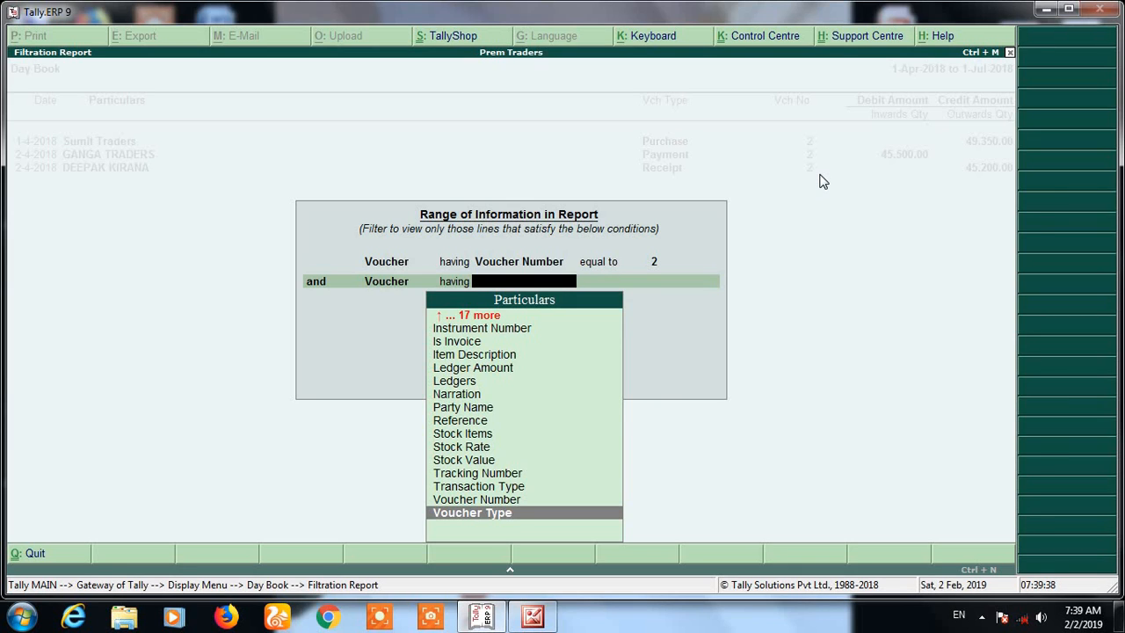
key("Return")
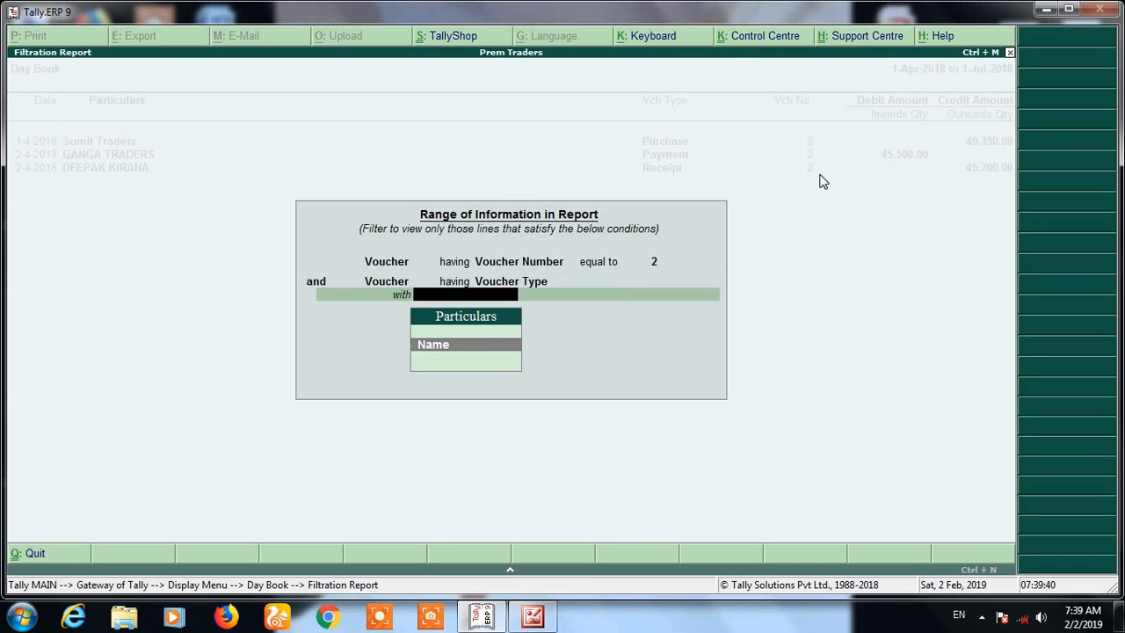
Set the Voucher Type condition to Name equal to PAYMENT and apply the combined filter.
key("Return")
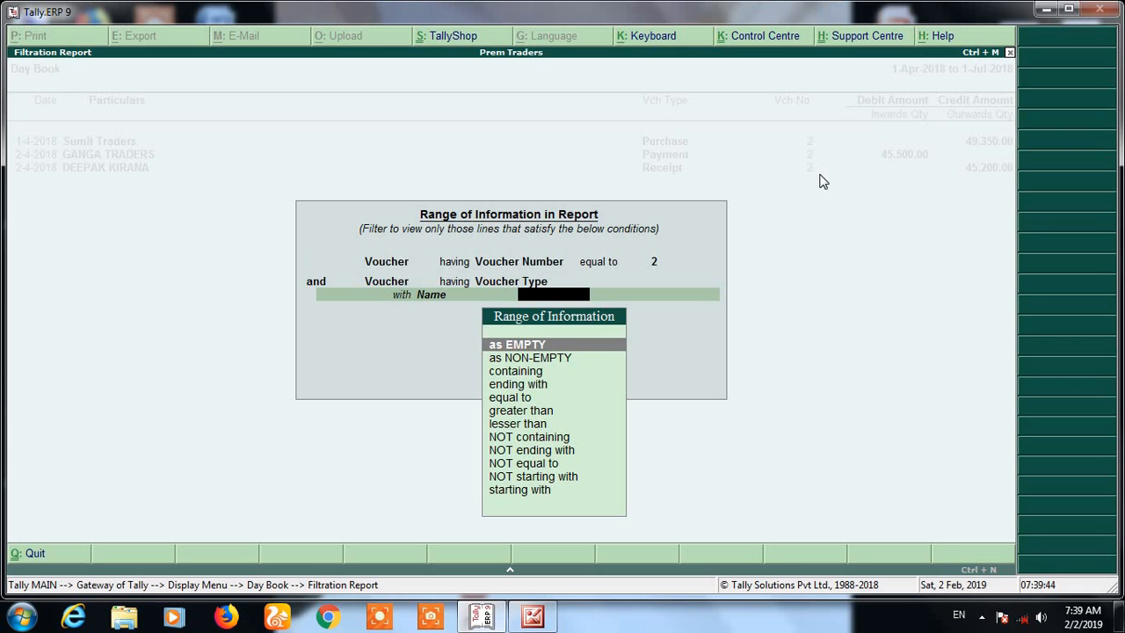
type("e")
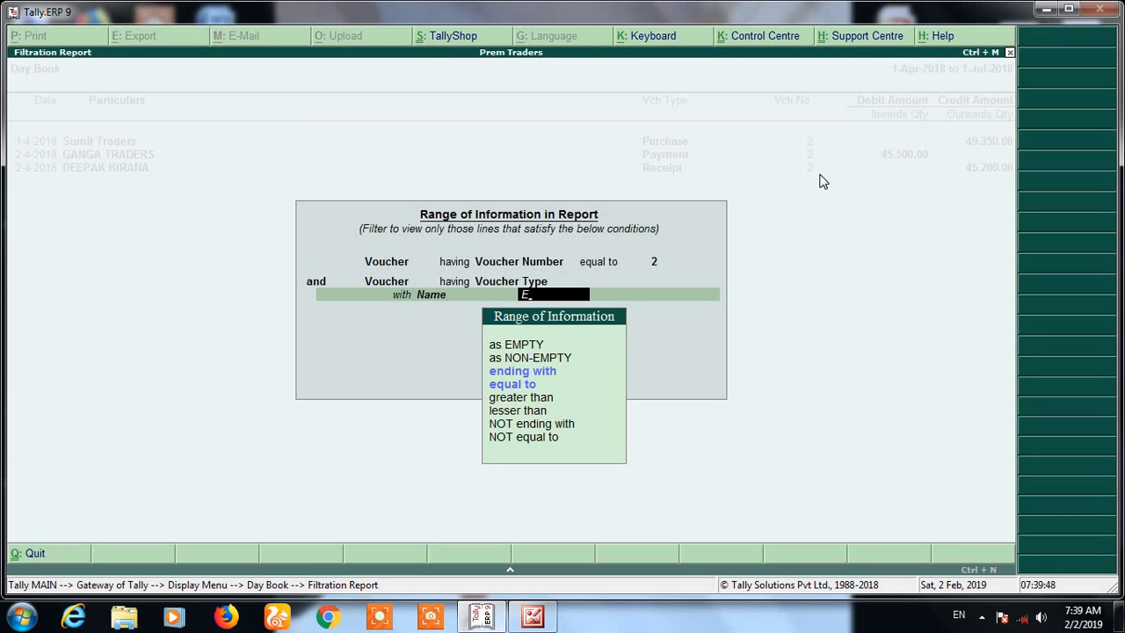
type("q")
key("Return")
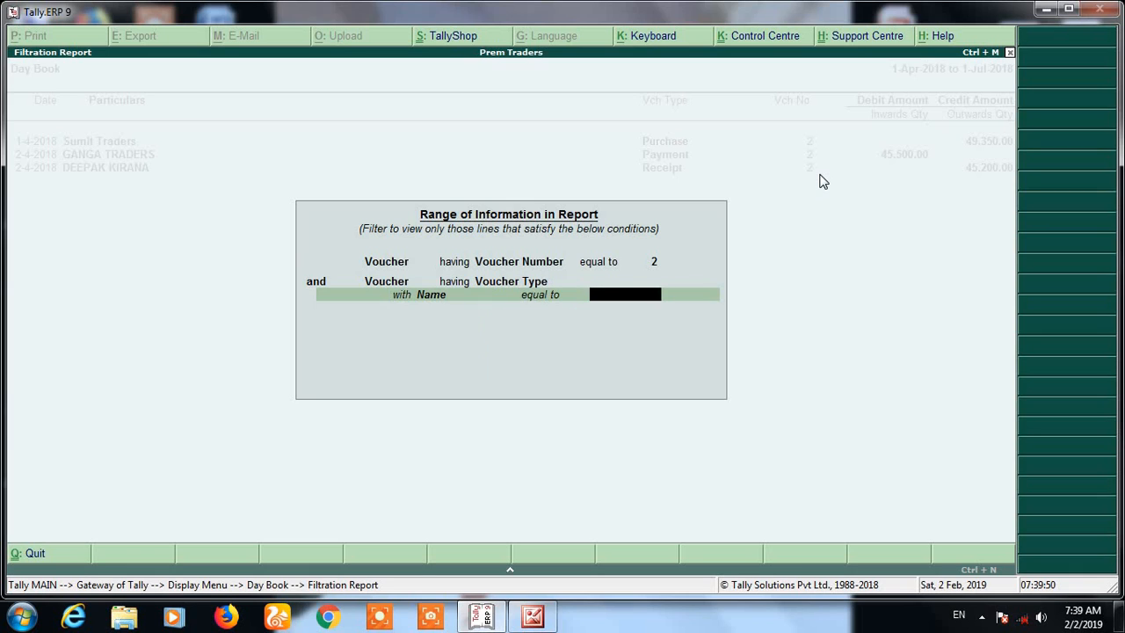
type("PAYMENT")
key("Return")
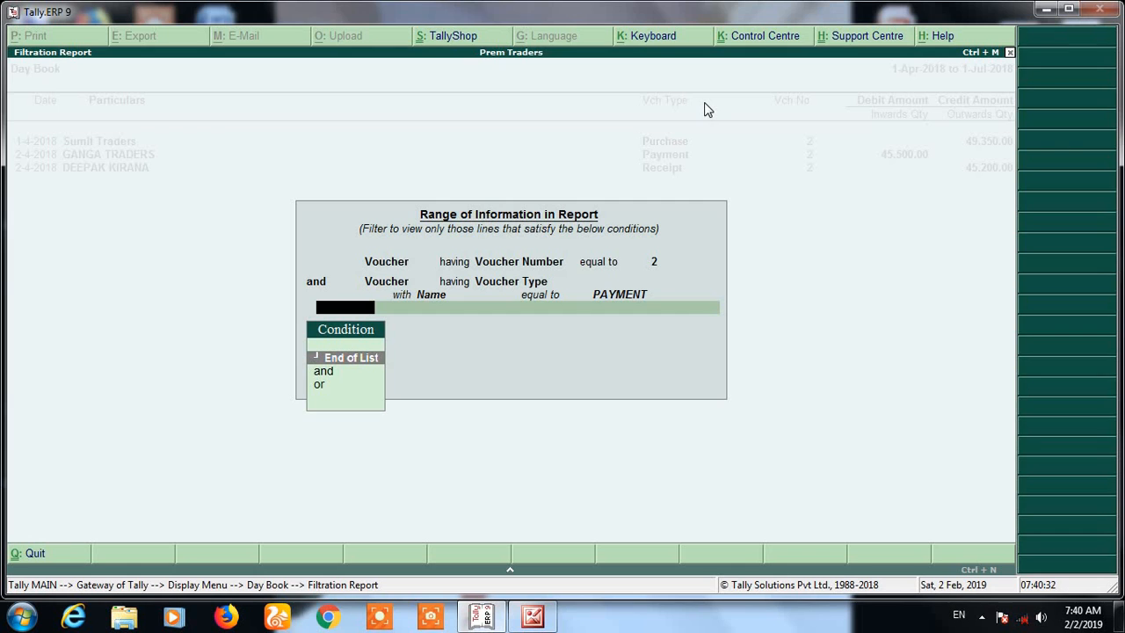
key("Return")
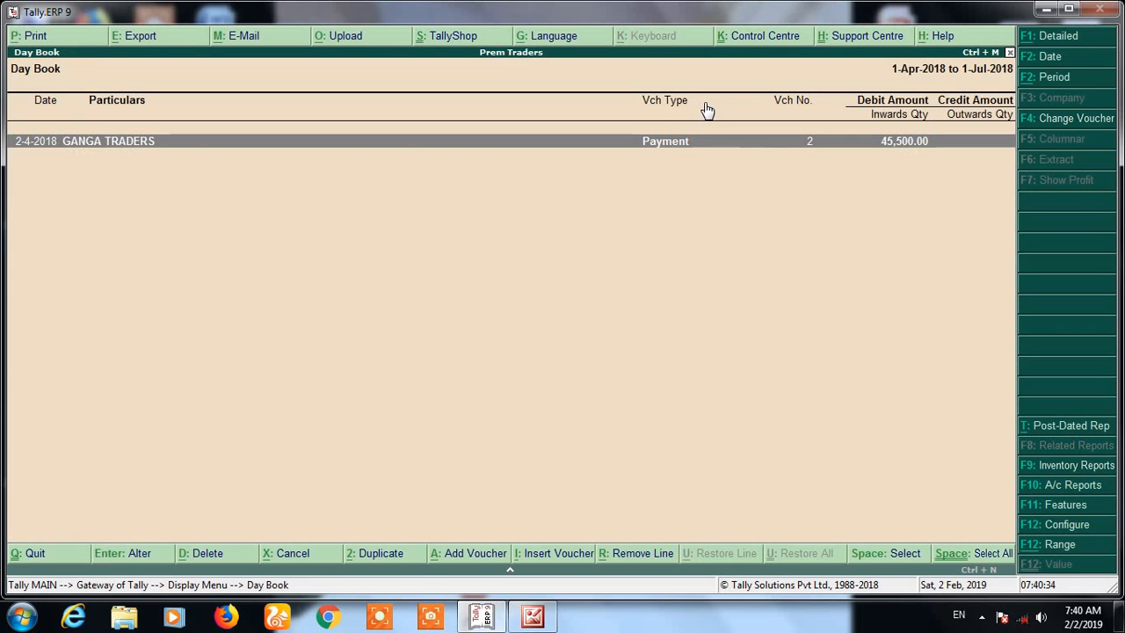
Open payment voucher 2 to review its details, and quit without saving back to the unfiltered Day Book.
left_click(817, 143)
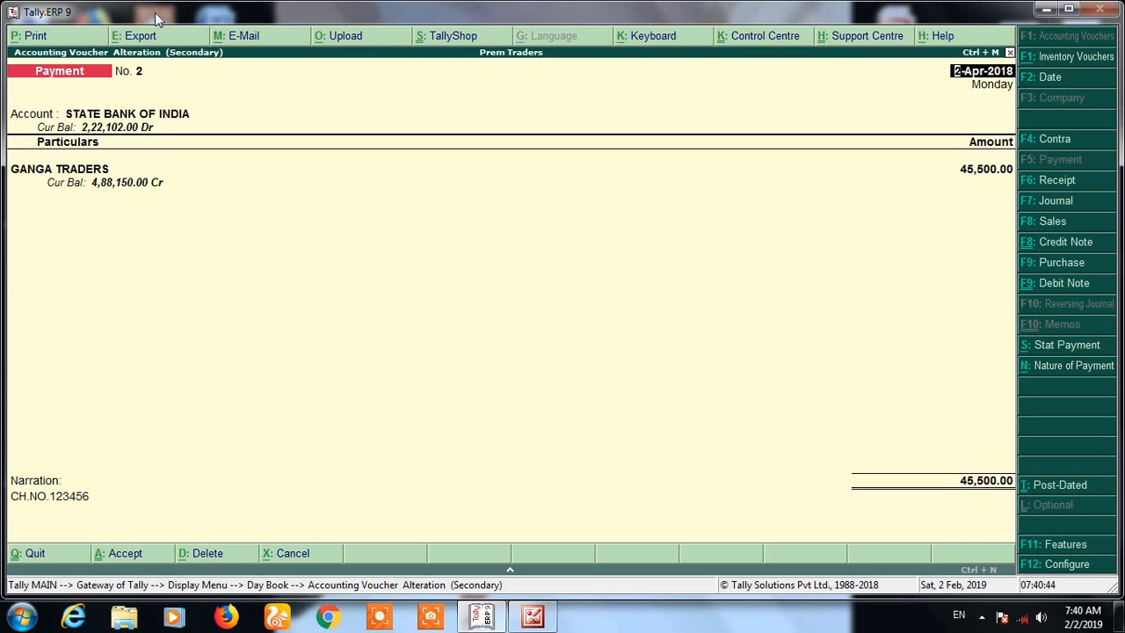
key("BackSpace")
key("Escape")
key("y")
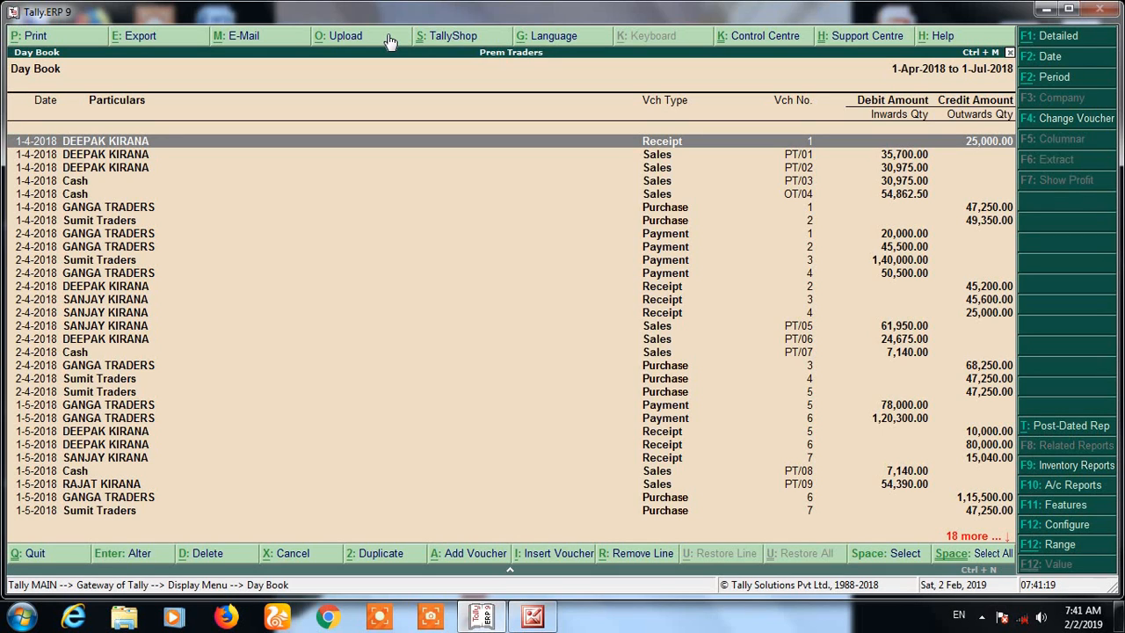
Start a new Day Book range filter on vouchers having Narration.
key("alt+F12")
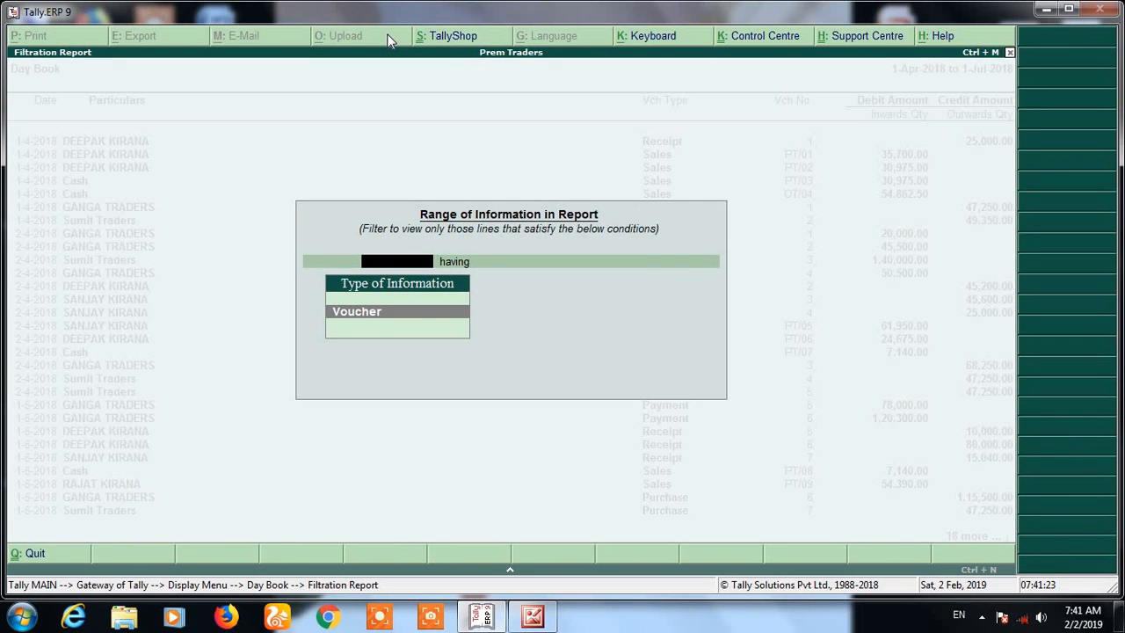
key("Return")
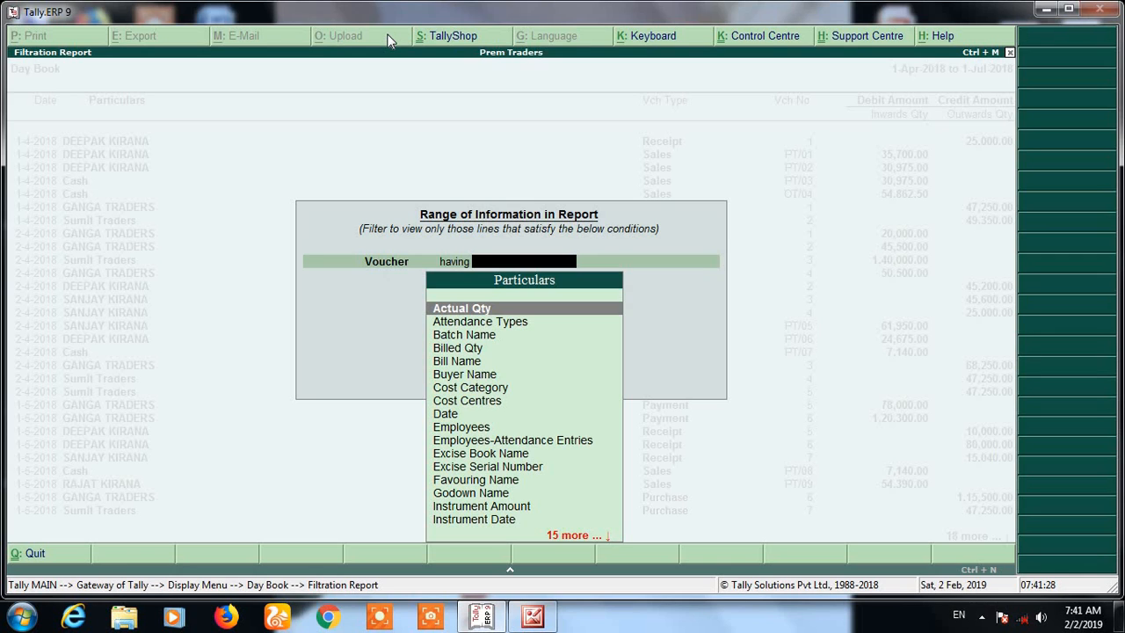
key("Down")
key("Down")
key("Down")
key("Down")
key("Down")
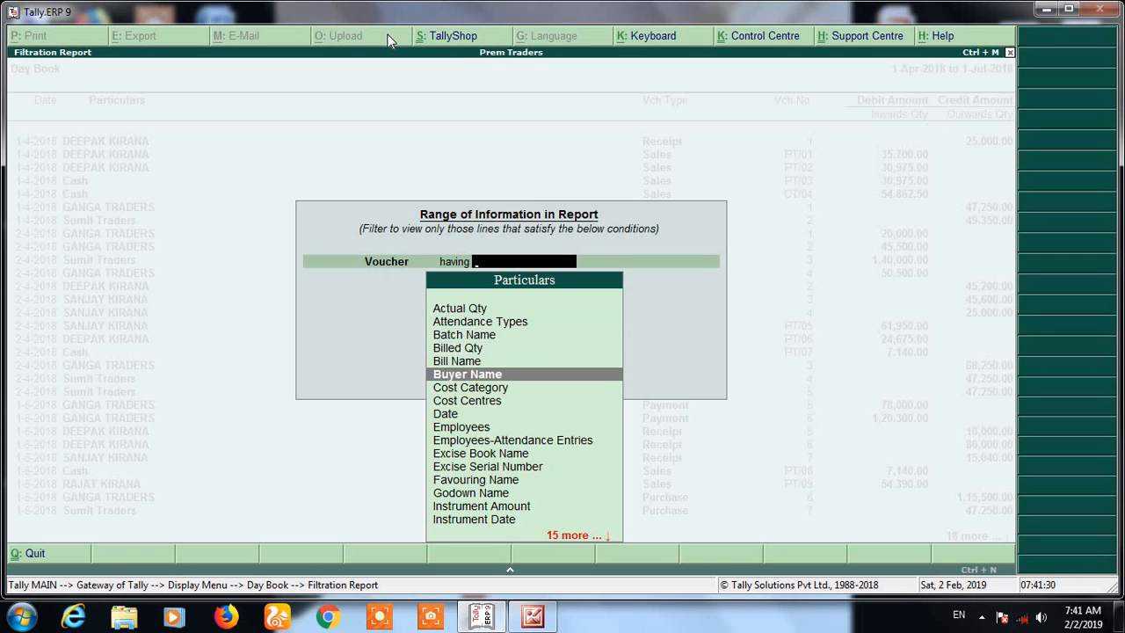
key("Down")
key("Down")
key("Down")
key("Down")
key("Down")
key("Down")
key("Down")
key("Down")
key("Down")
key("Down")
key("Down")
key("Down")
key("Down")
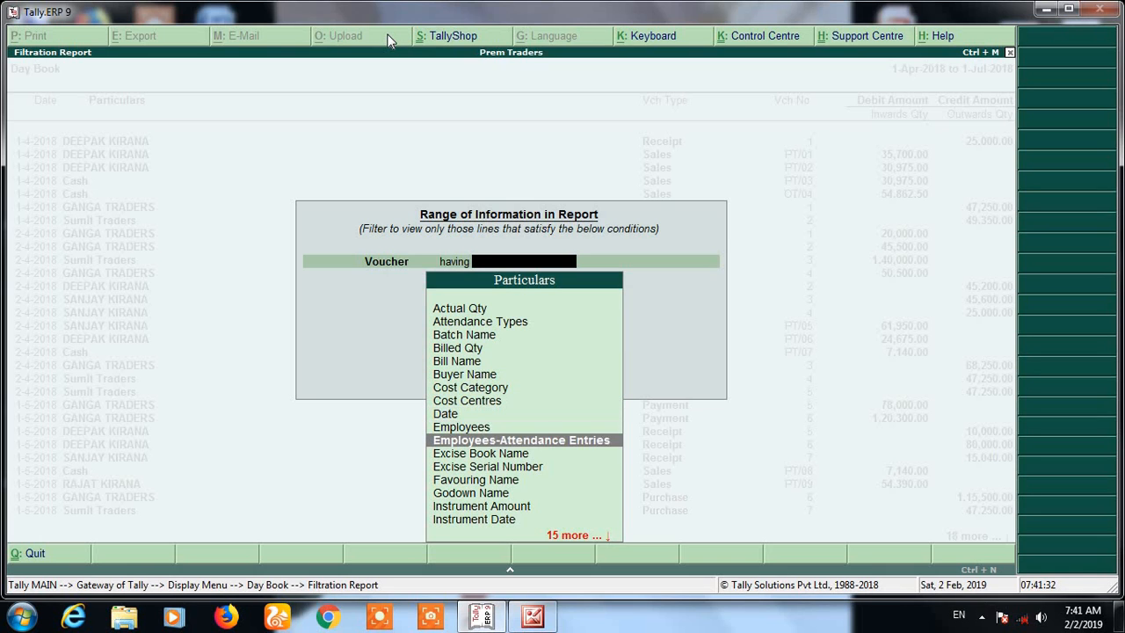
key("Down")
key("Down")
key("Down")
key("Down")
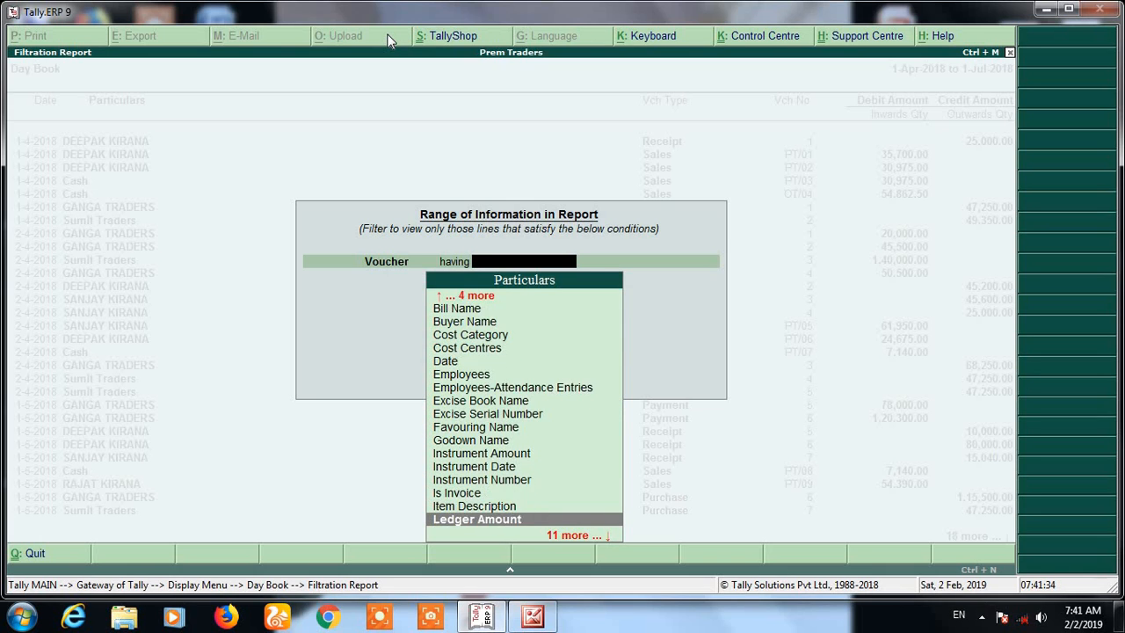
key("Up")
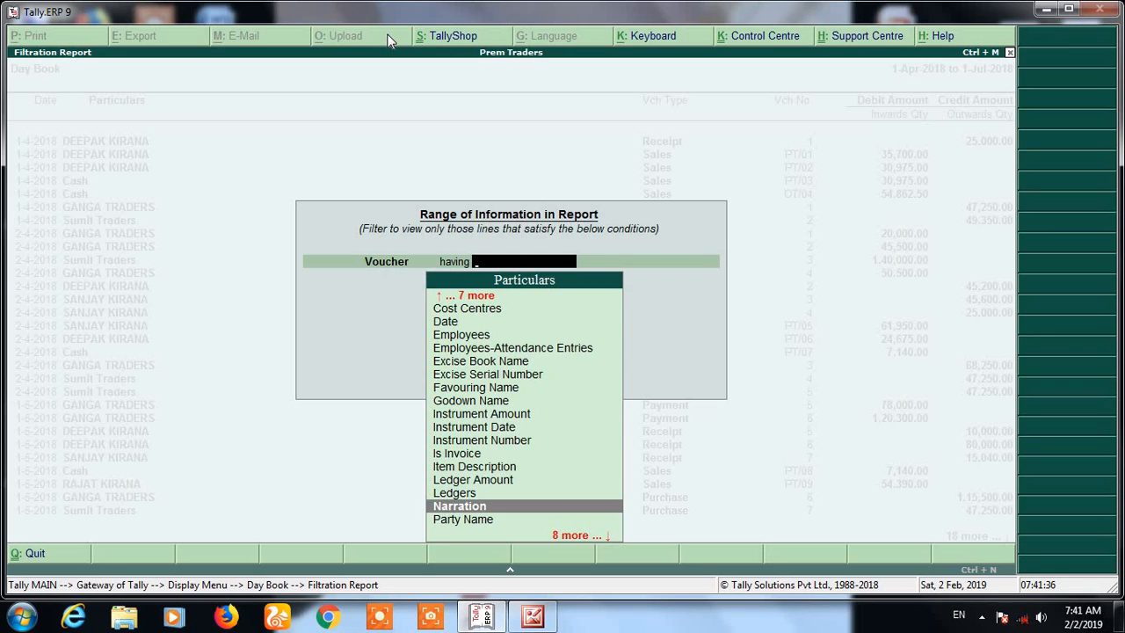
key("Return")
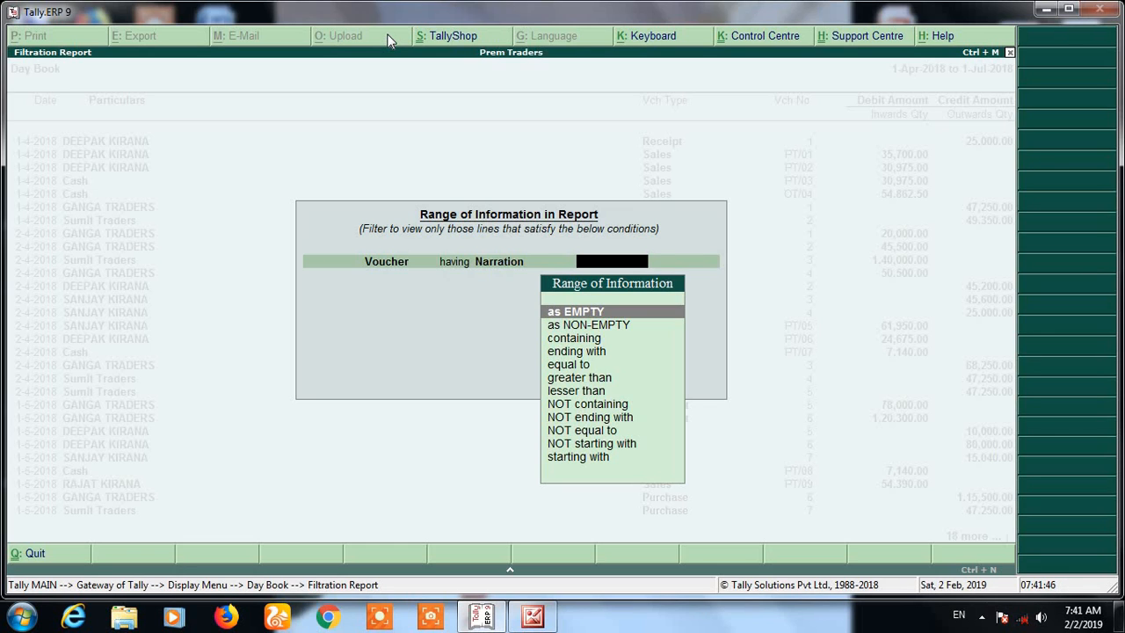
Filter the Day Book to vouchers with Narration equal to CH NO.123458, and view the matching payment voucher.
key("Down")
key("Down")
key("Down")
key("Down")
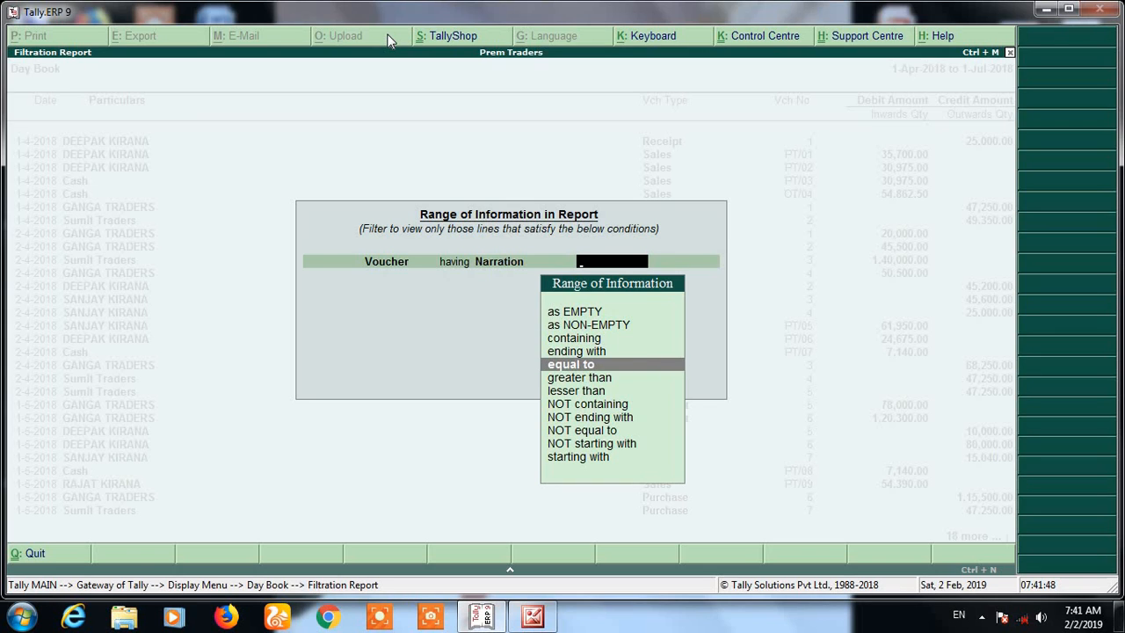
key("Return")
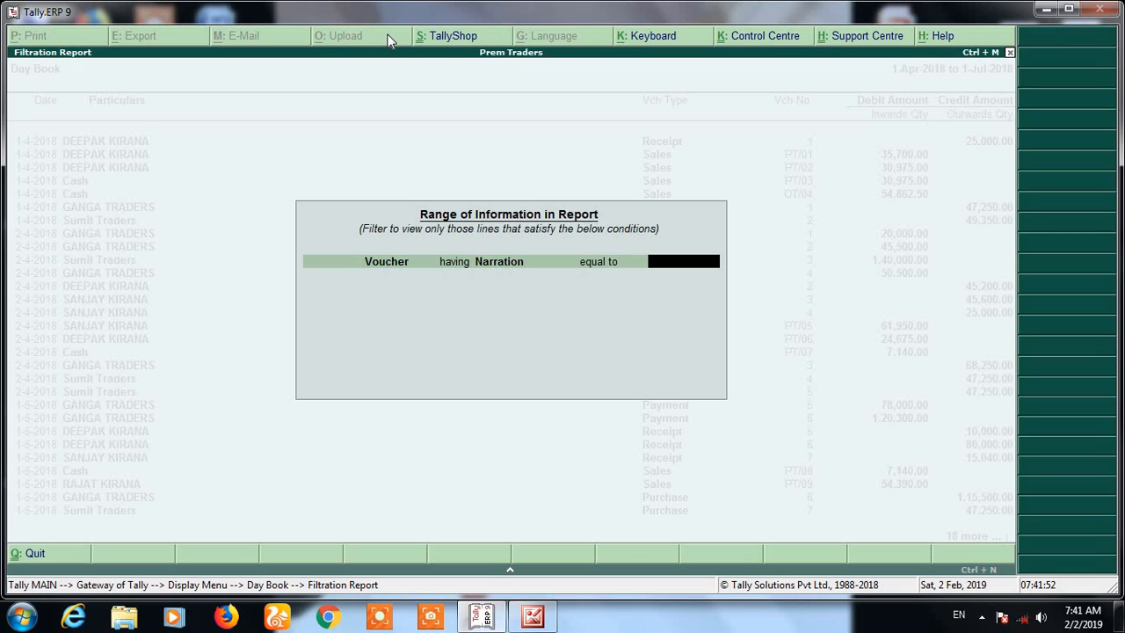
type("CH NO.123458")
key("Return")
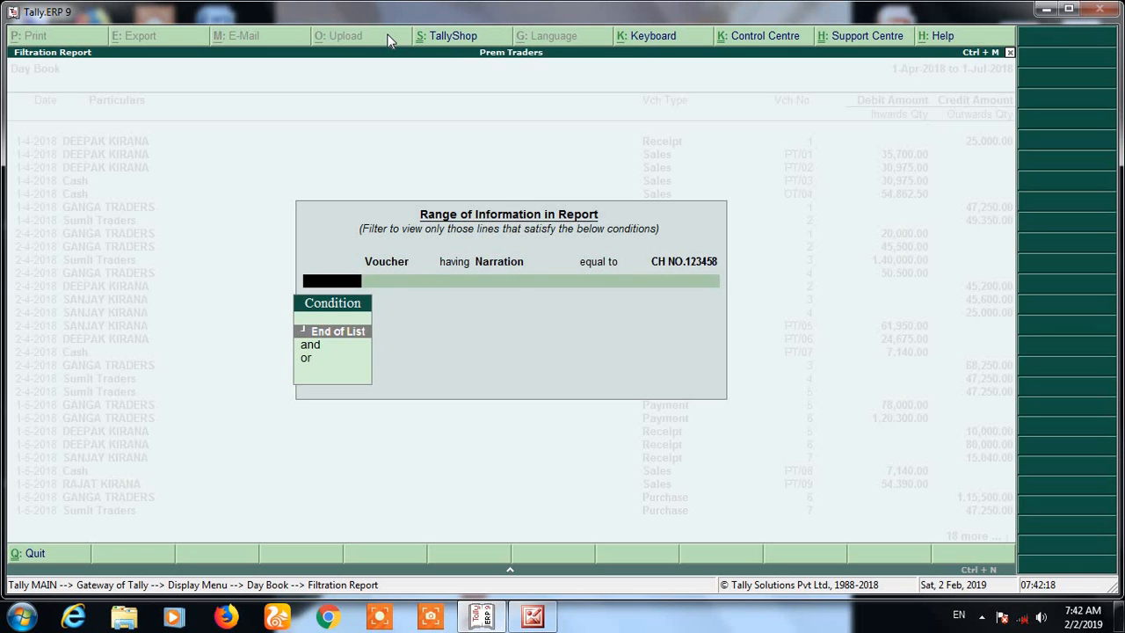
key("Return")
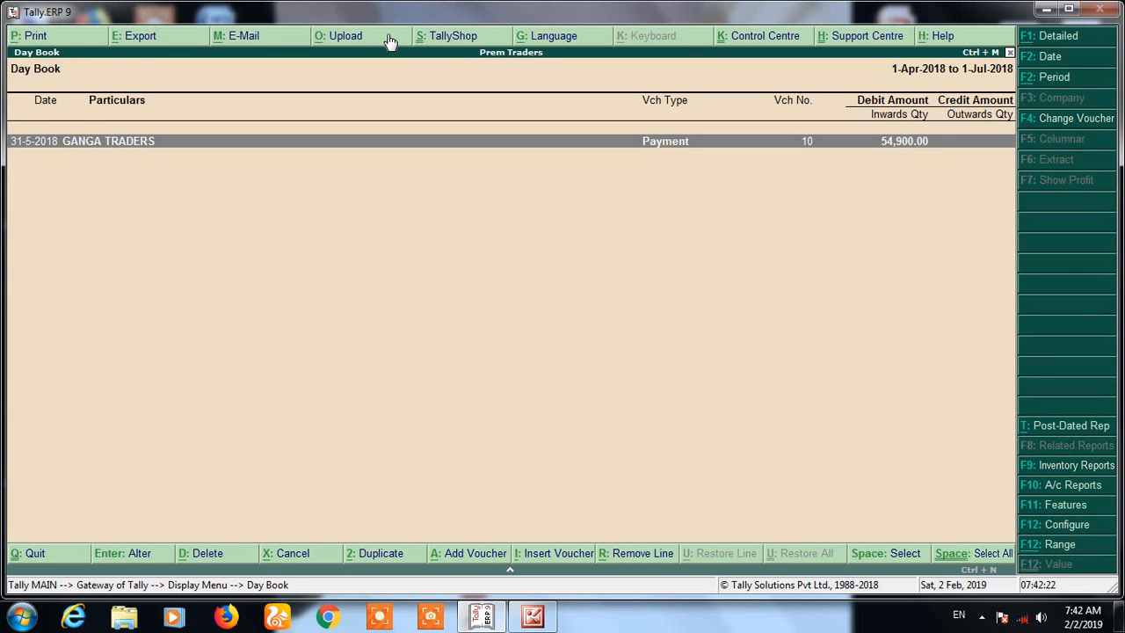
key("Return")
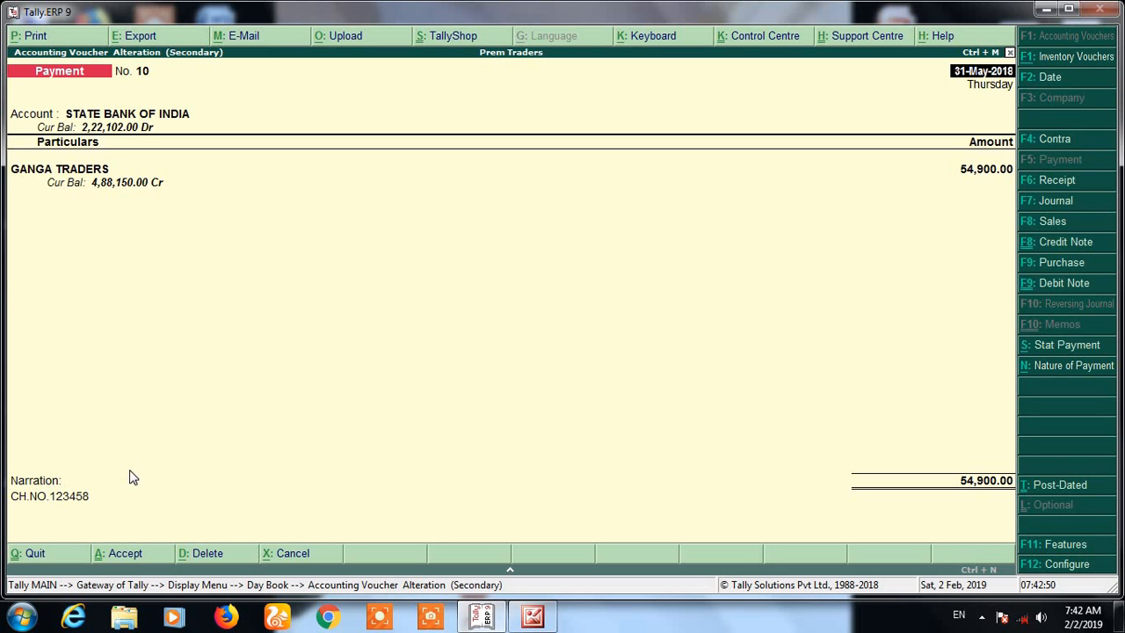
key("Escape")
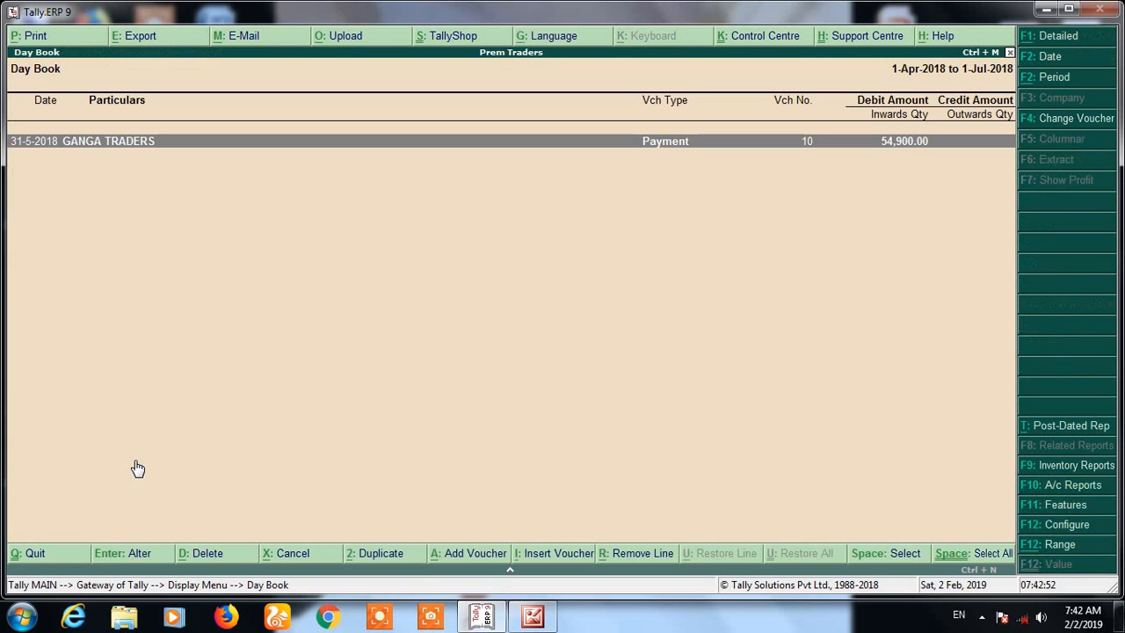
Change the operator of the Day Book's Narration filter condition to ending with.
key("alt+F12")
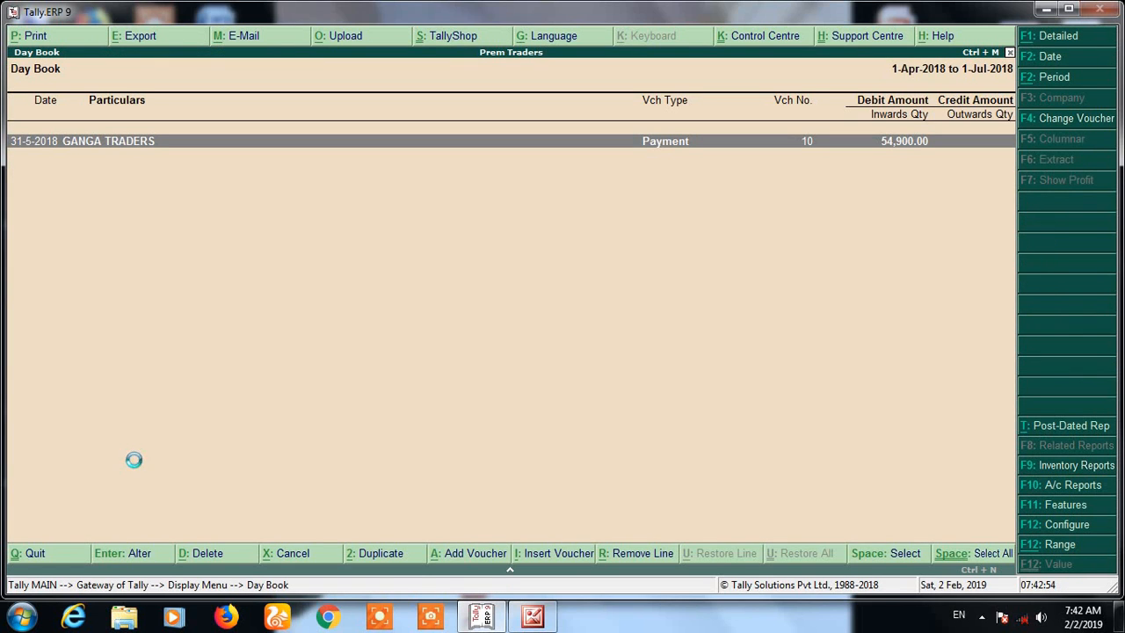
key("Return")
key("Return")
key("Return")
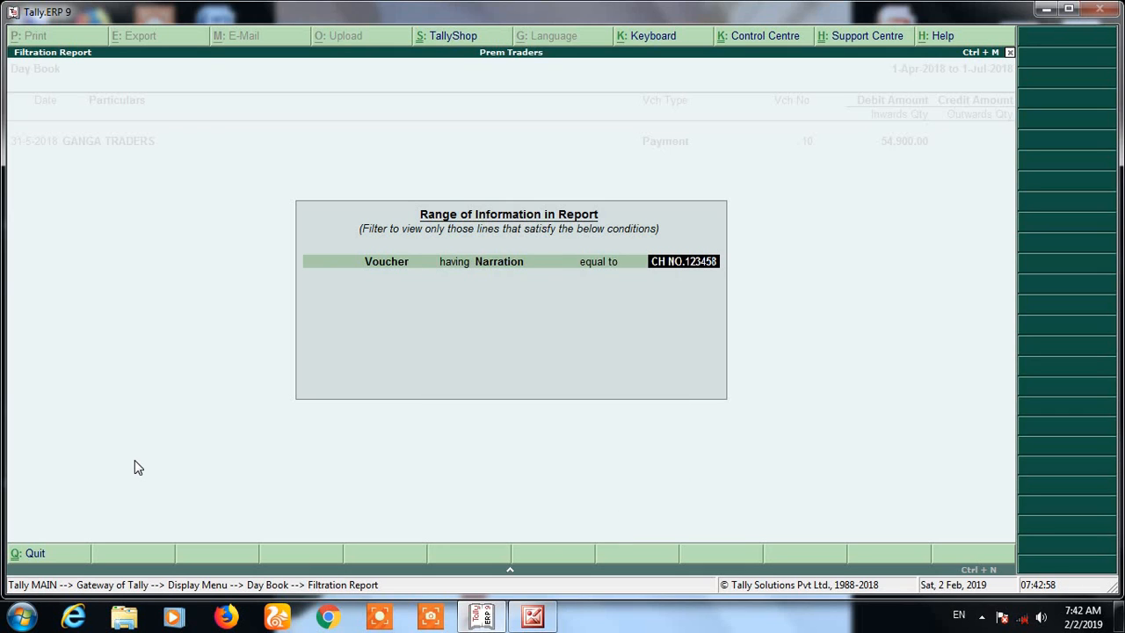
key("BackSpace")
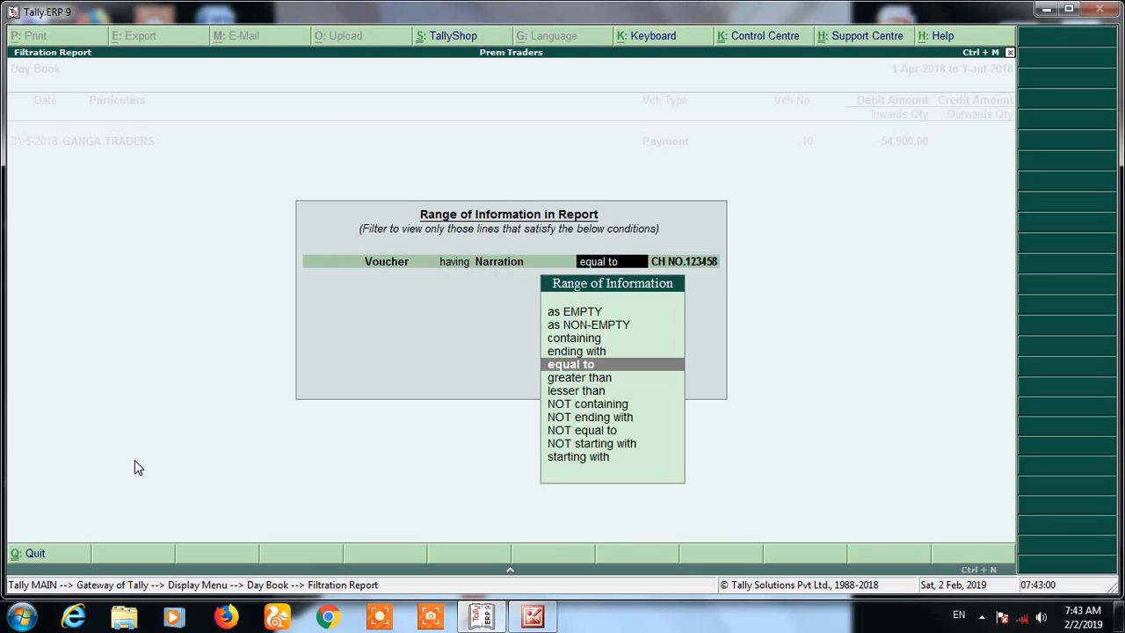
key("Up")
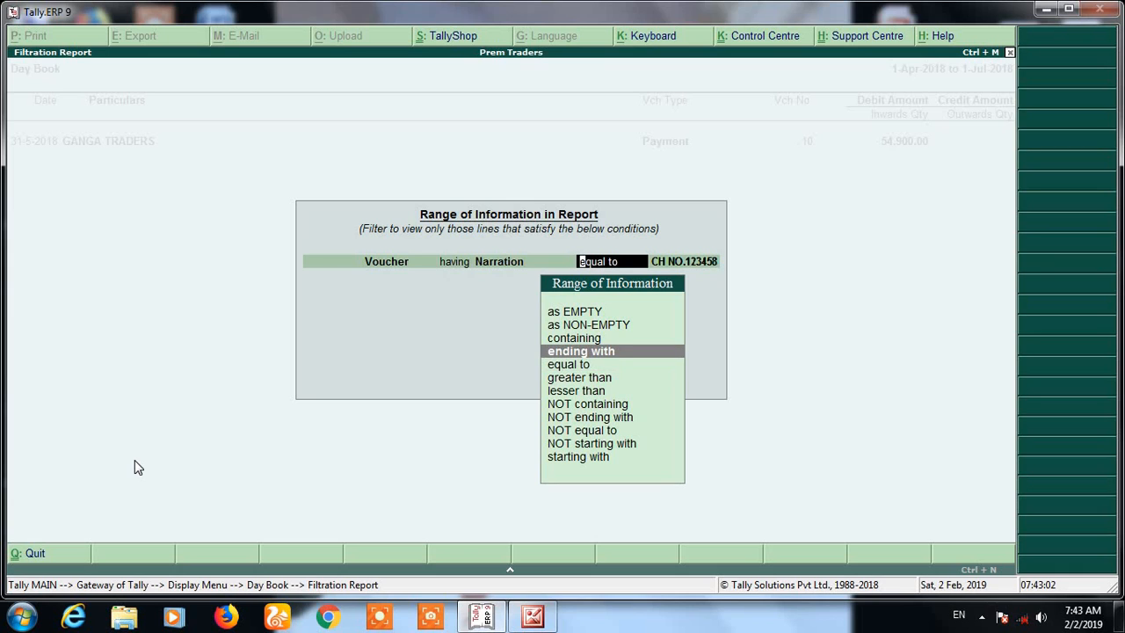
key("Return")
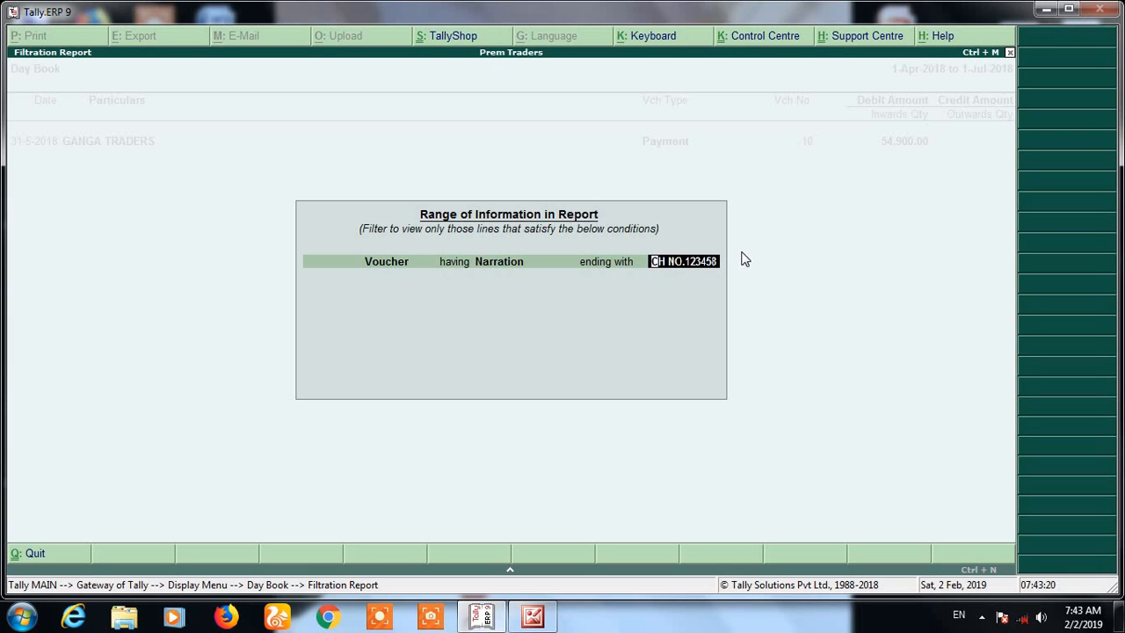
Apply the narration filter with the ending text 458, and open and accept the matching payment voucher without changes.
type("458")
key("Return")
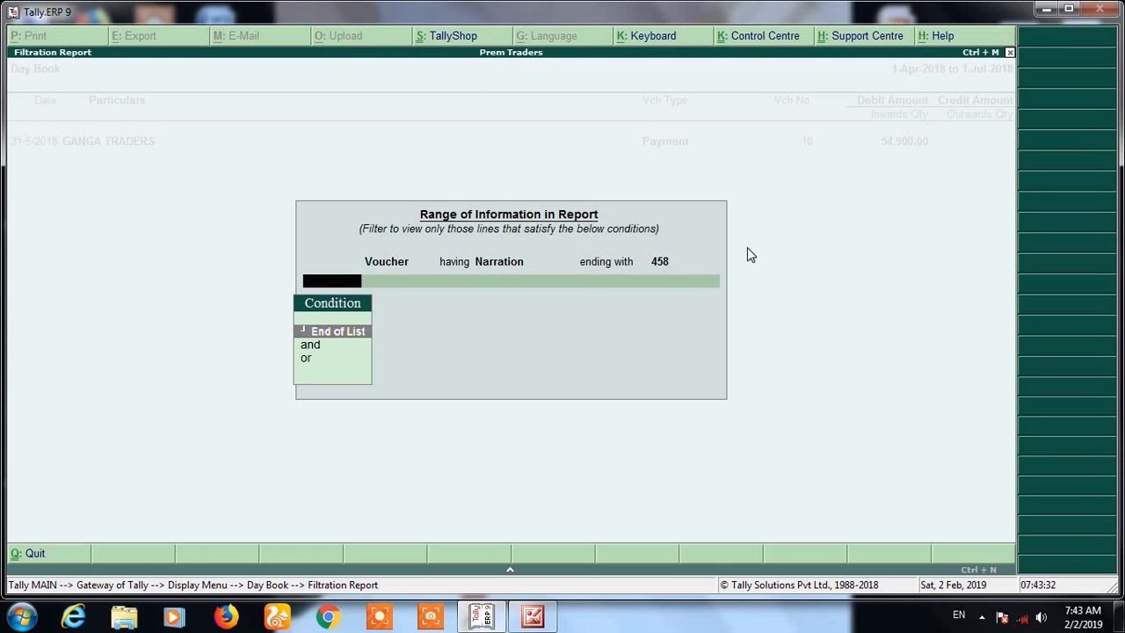
key("Return")
key("Return")
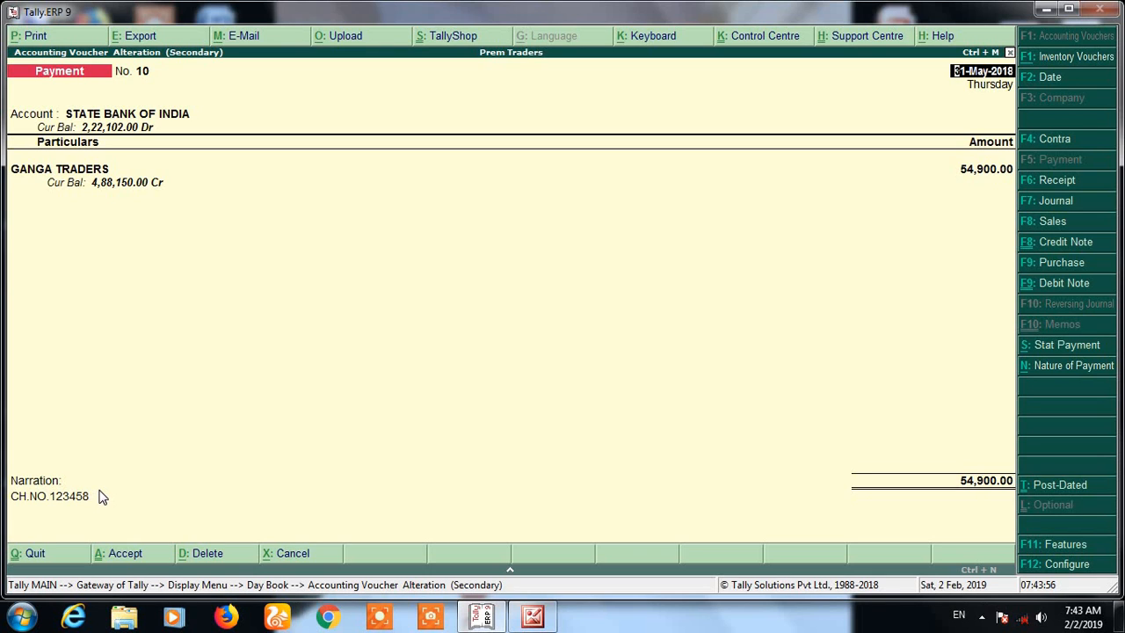
key("ctrl+a")
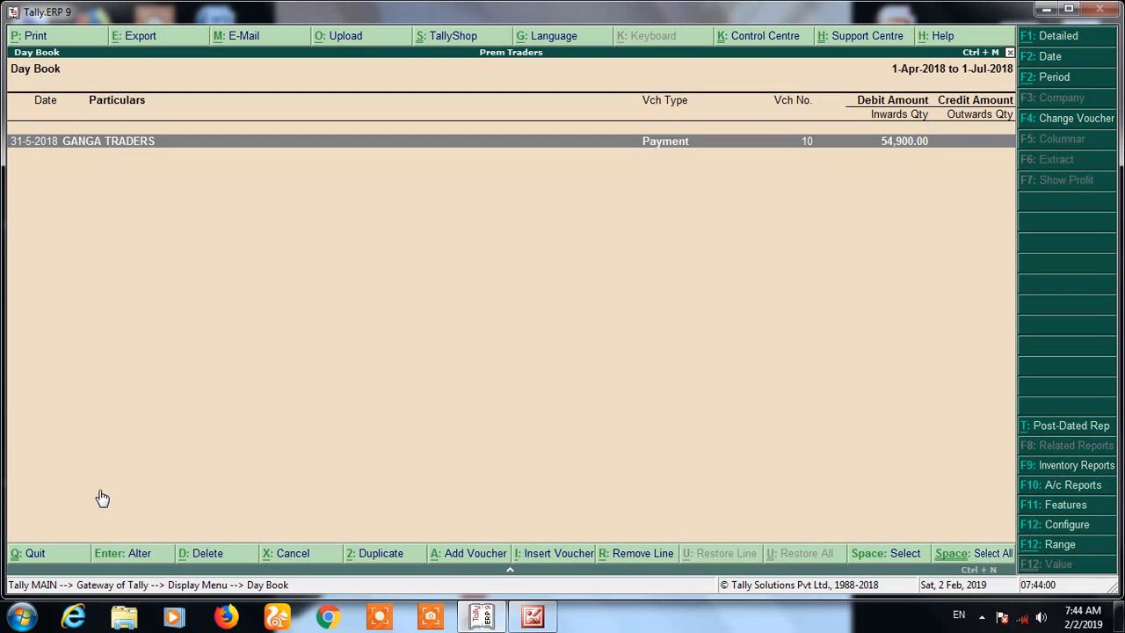
Change the operator of the Day Book's Narration filter condition to starting with.
key("alt+F12")
key("Return")
key("Return")
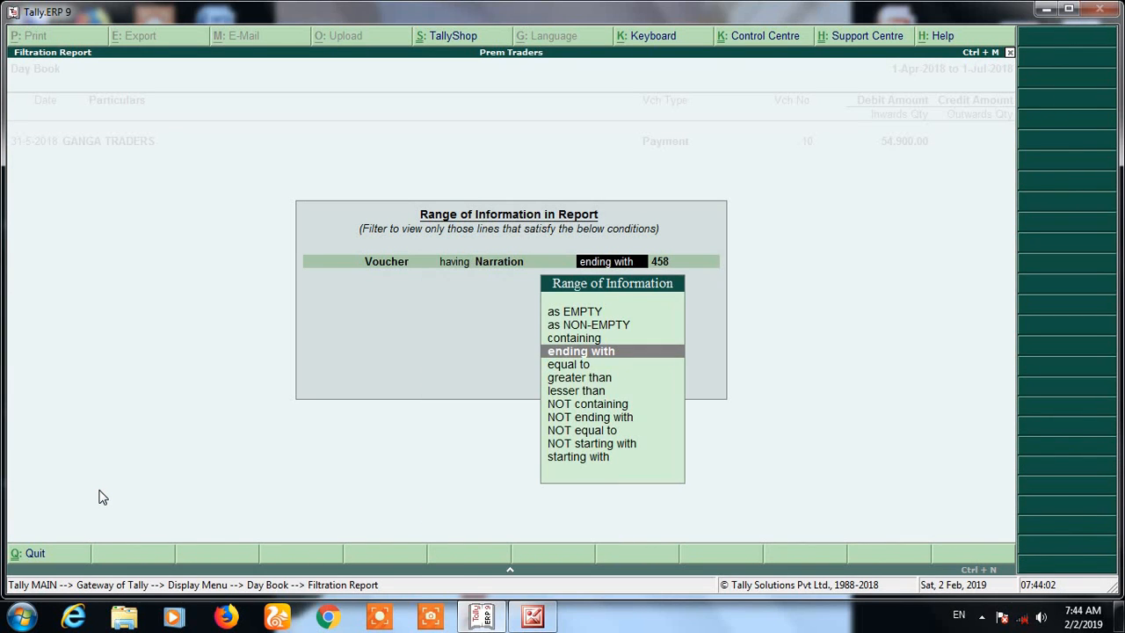
key("Return")
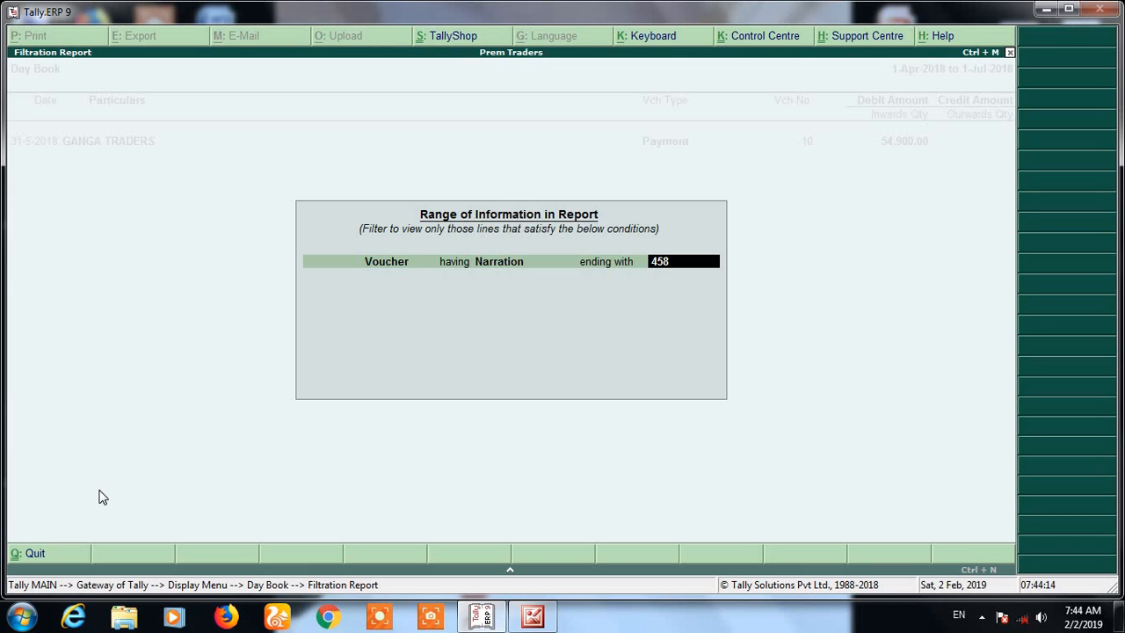
key("BackSpace")
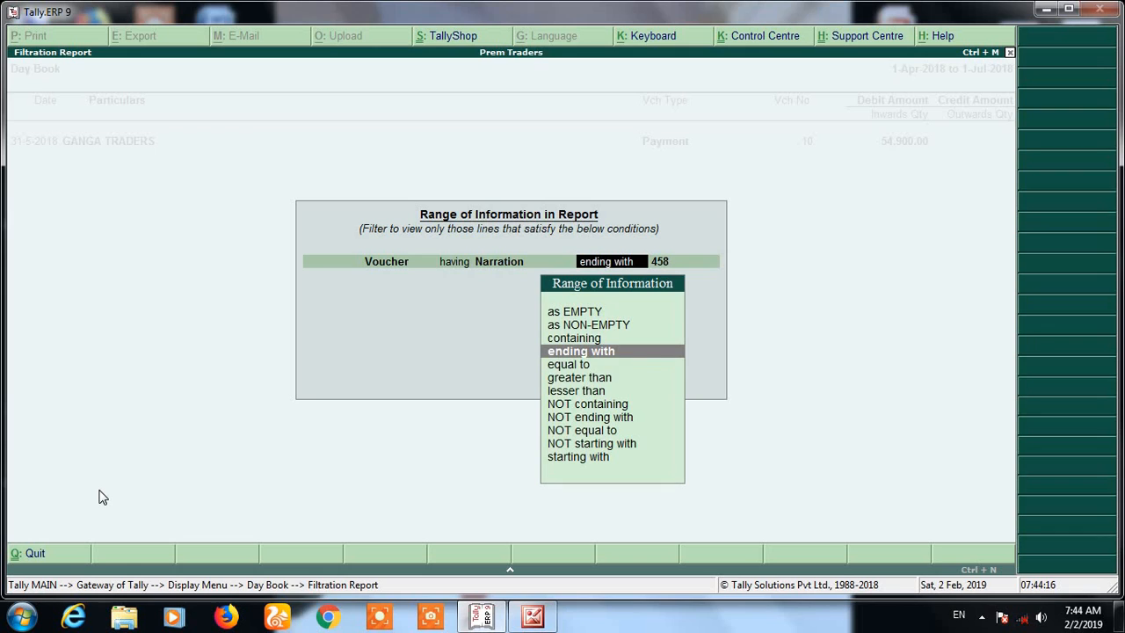
key("Down")
key("Down")
key("Down")
key("Down")
key("Down")
key("Down")
key("Down")
key("Down")
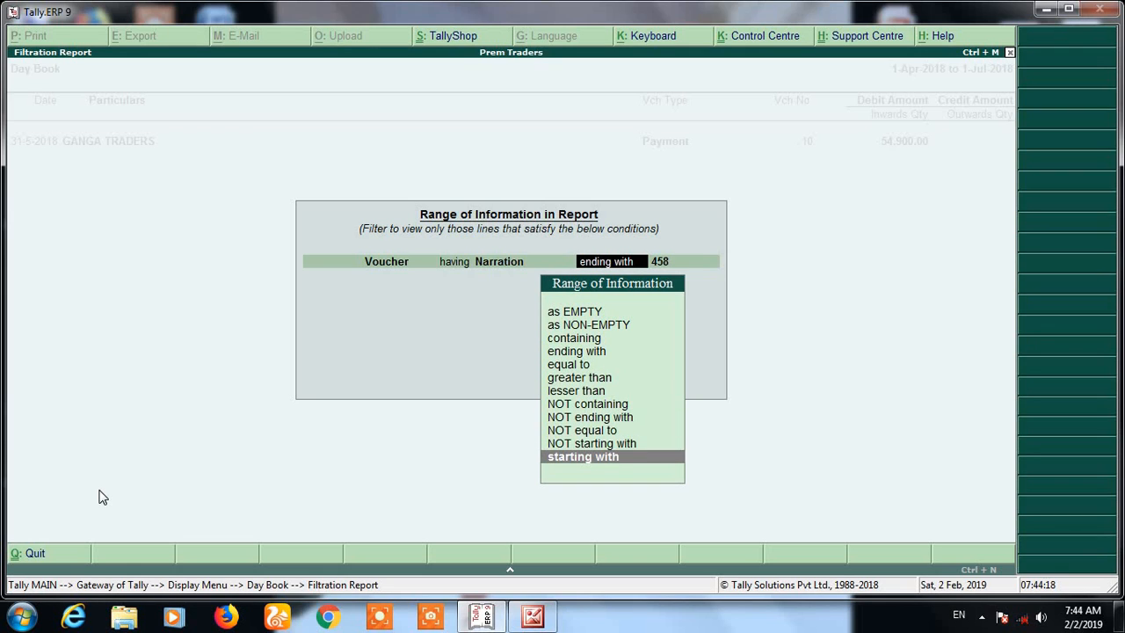
key("Return")
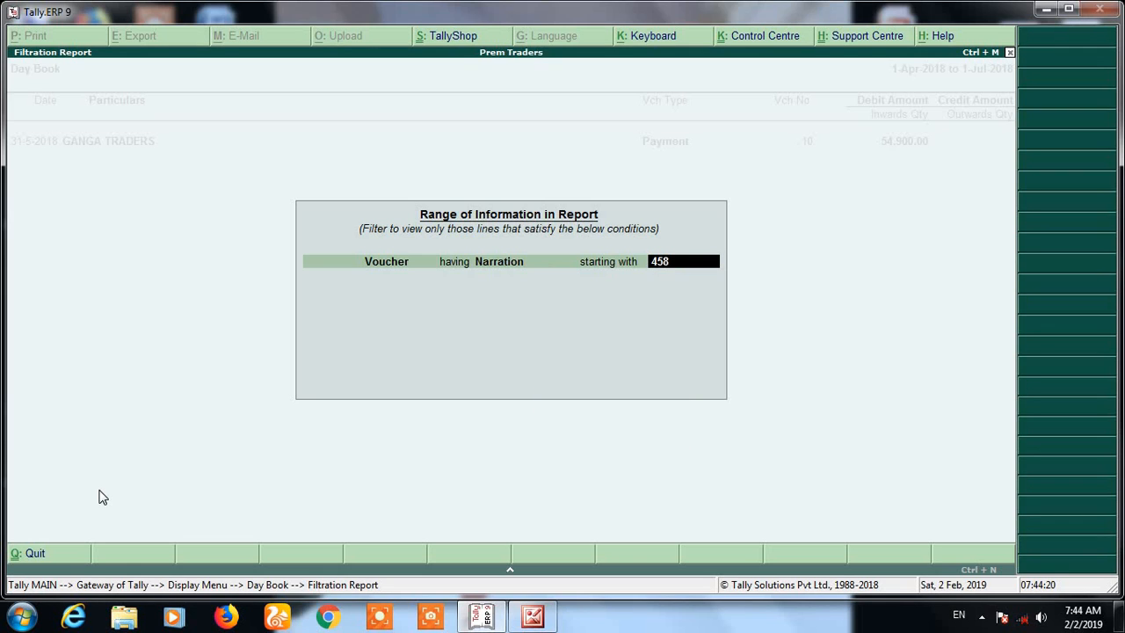
Set the narration's starting text to CH NO.123 and apply the filter without adding further conditions.
type("CH NO.123")
key("Return")
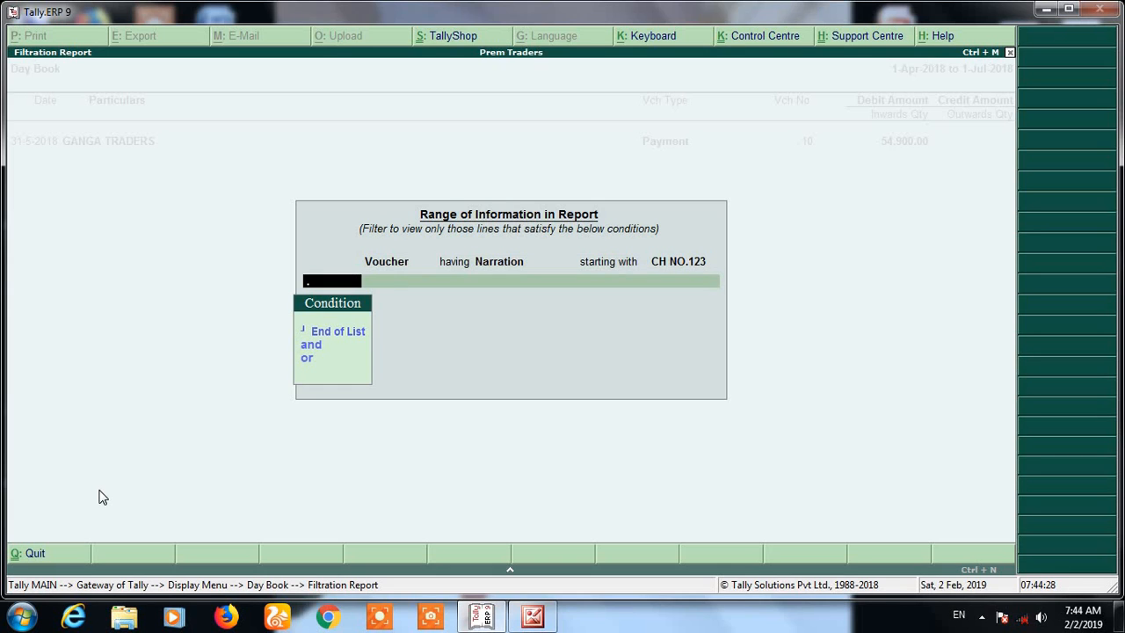
key("Return")
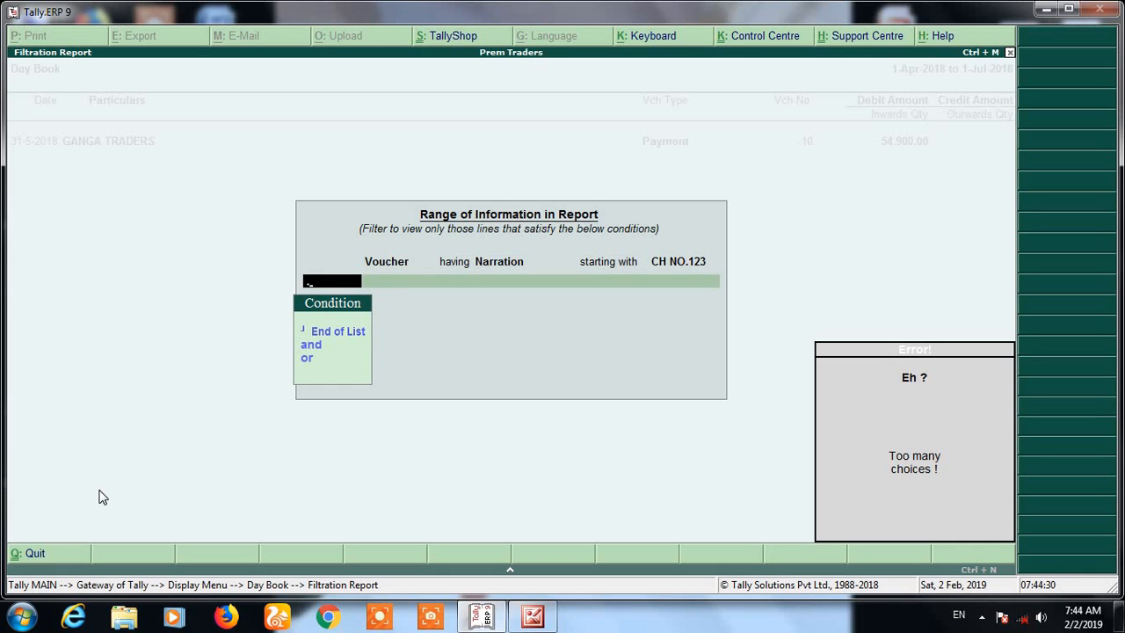
key("Down")
key("Return")
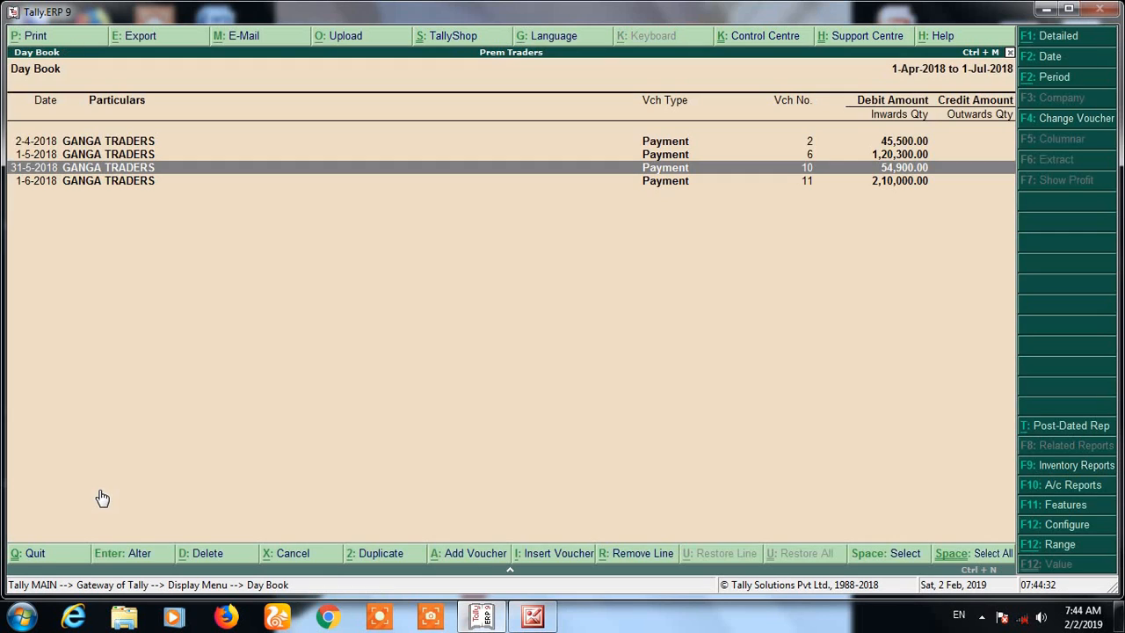
Look through the filtered payment vouchers, open payment voucher 10 to check its narration, and quit without saving.
key("Up")
key("Up")
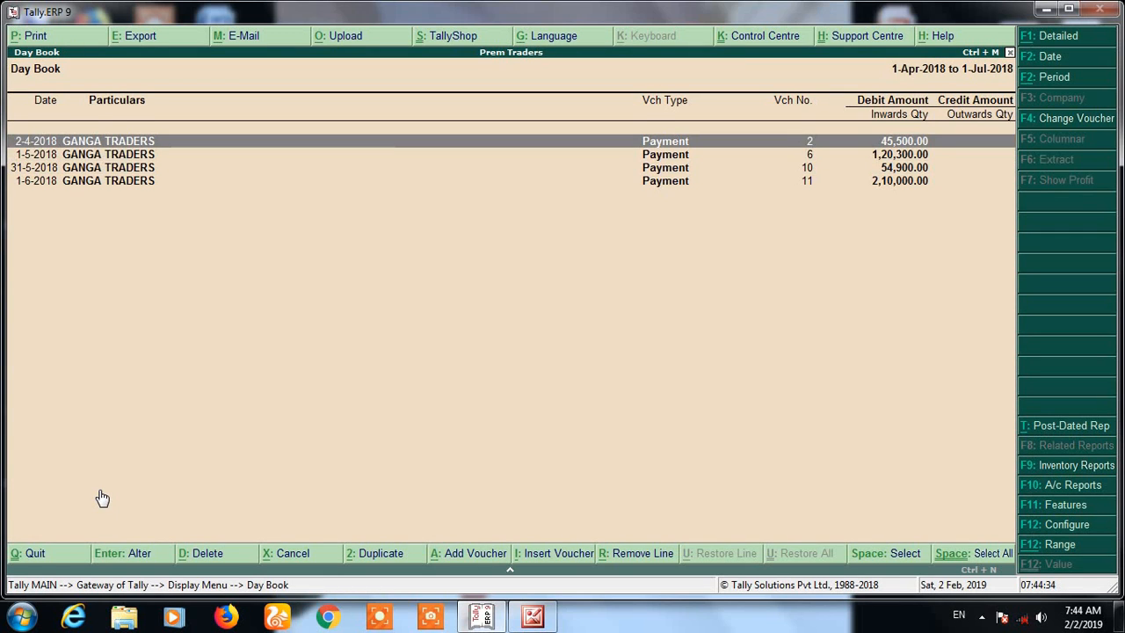
key("Down")
key("Down")
key("Down")
key("Up")
key("Up")
key("Up")
key("Down")
key("Down")
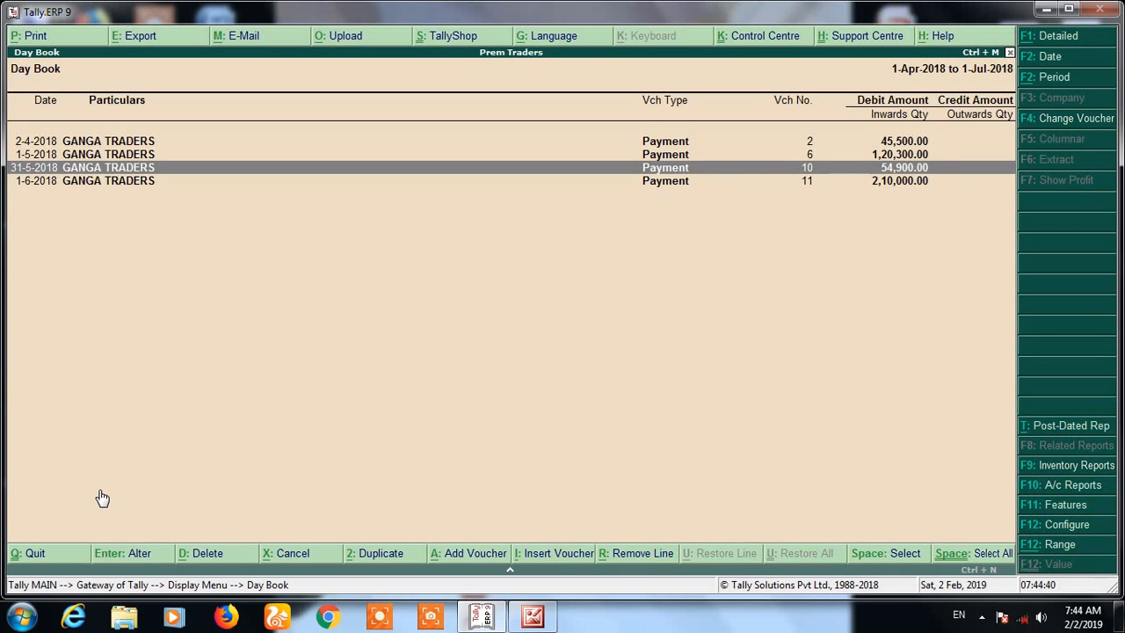
key("Return")
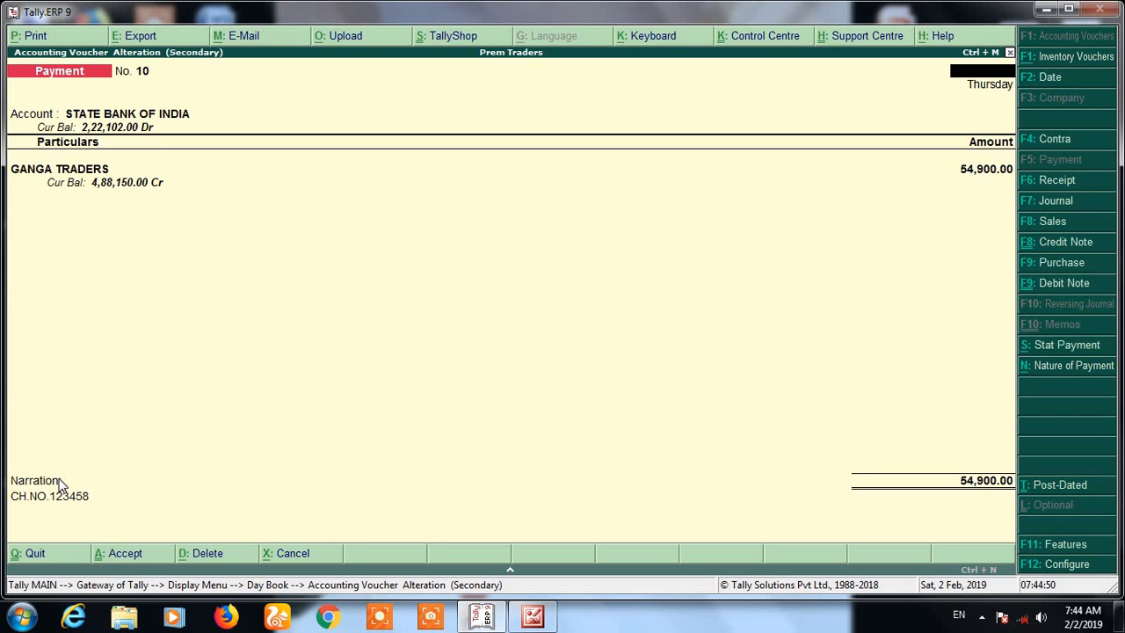
key("Escape")
key("y")
Open payment voucher 2 to check its narration, and quit it without saving.
key("Up")
key("Up")
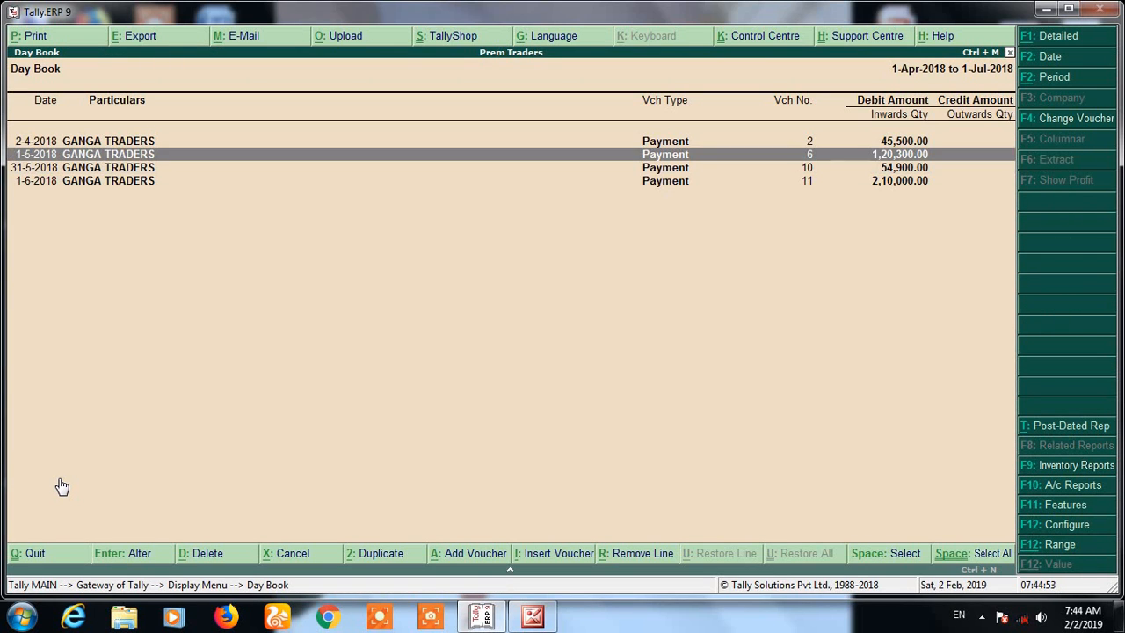
key("Return")
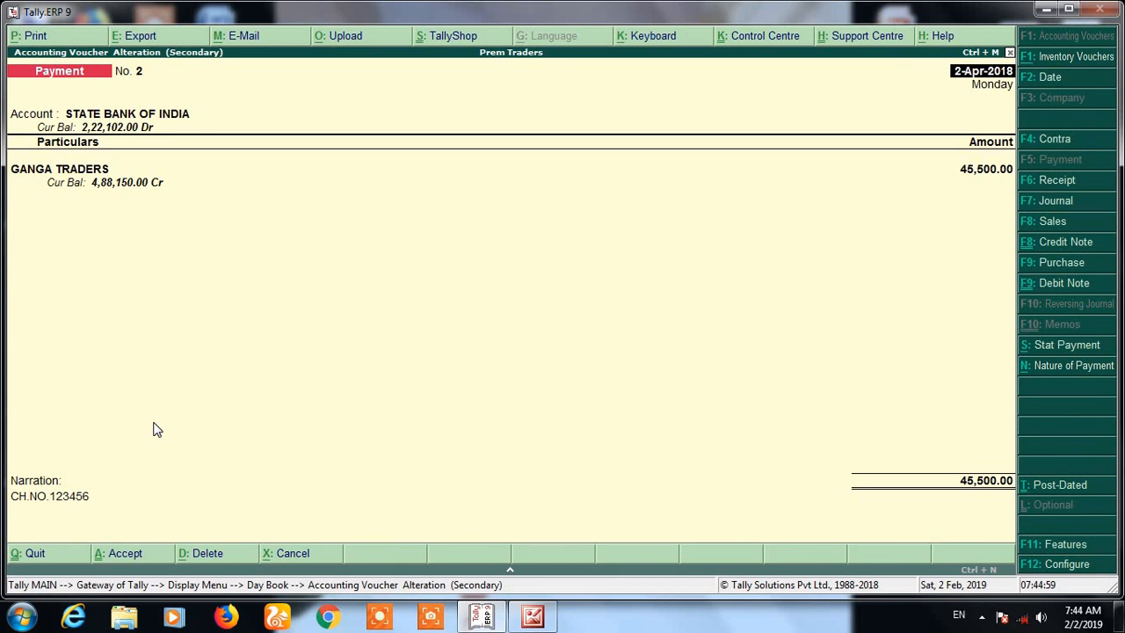
key("Escape")
key("Escape")
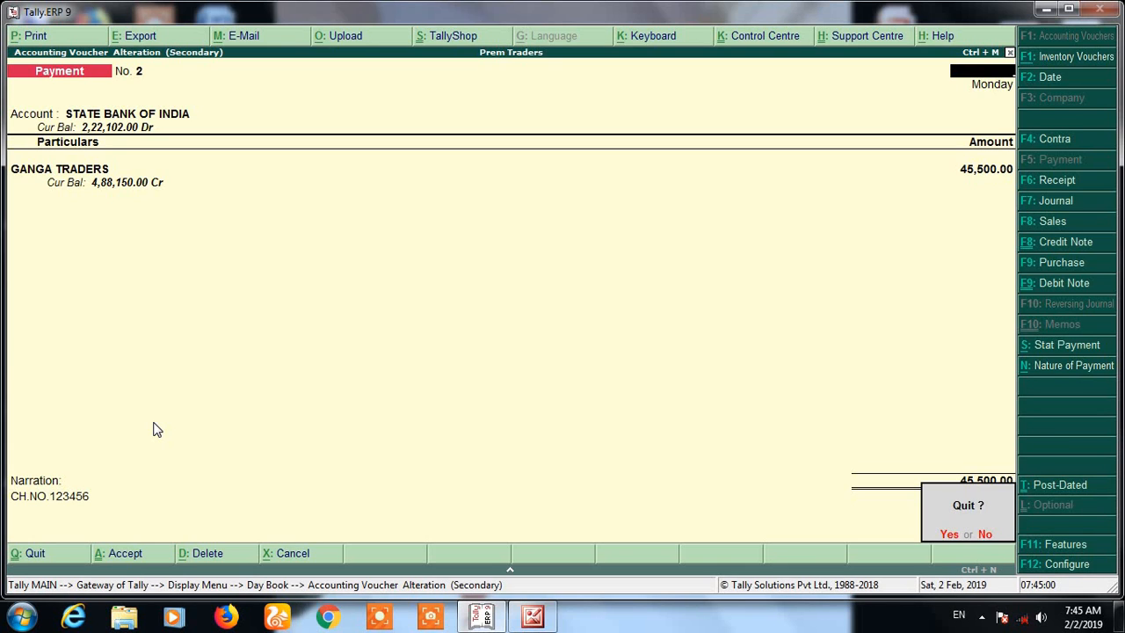
key("y")
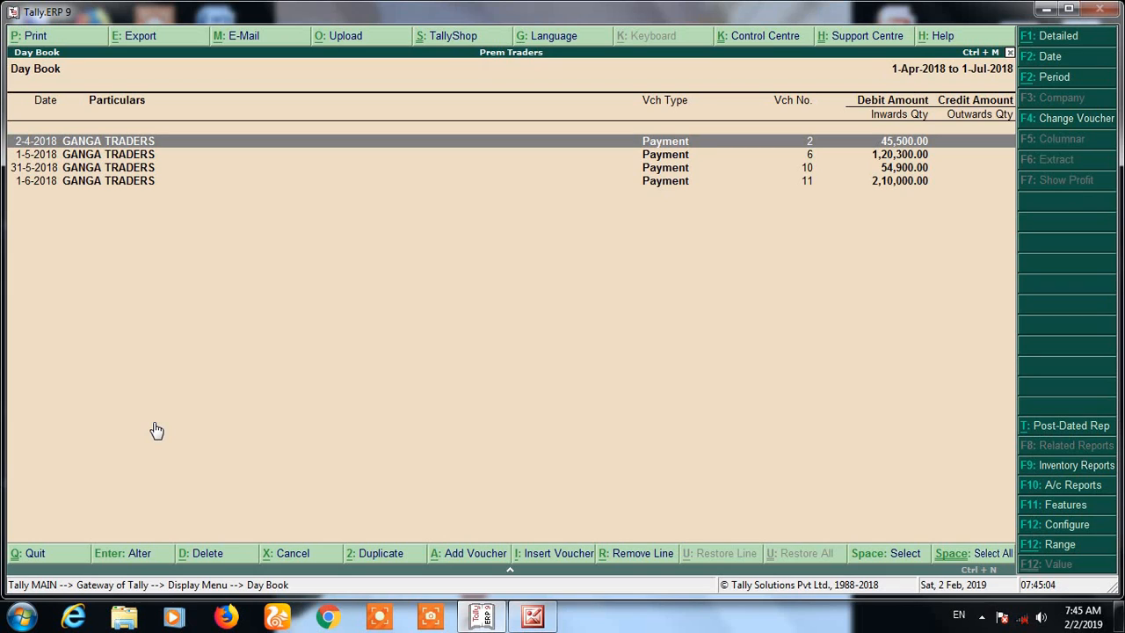
Close the range filter dialog without changes and clear the narration filter to return to the full Day Book.
key("alt+F12")
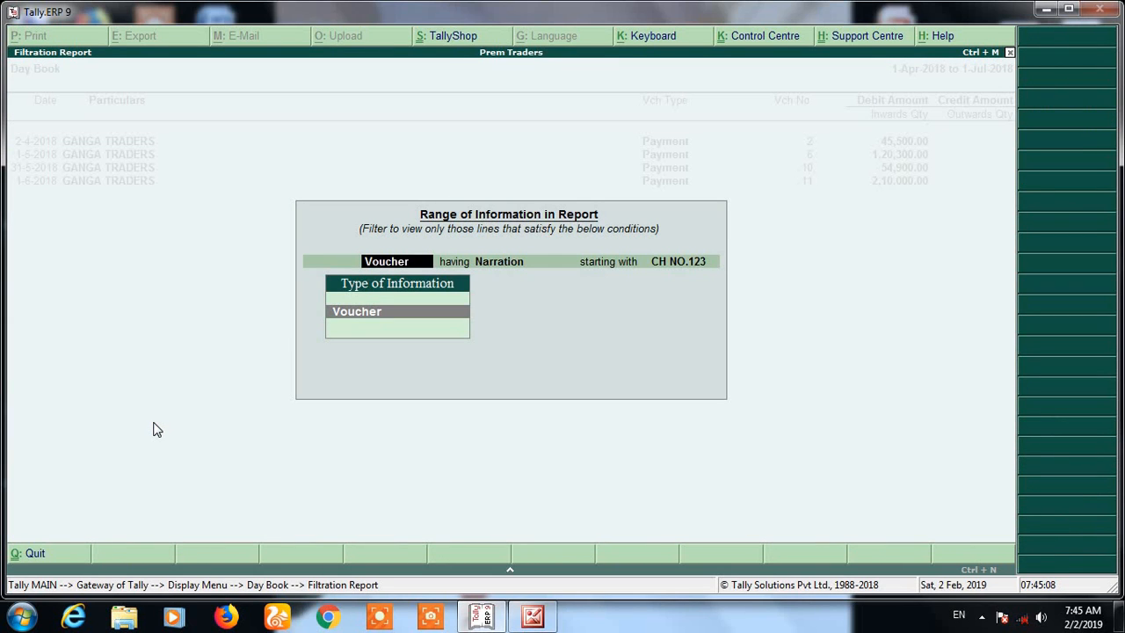
key("Escape")
key("Escape")
key("Escape")
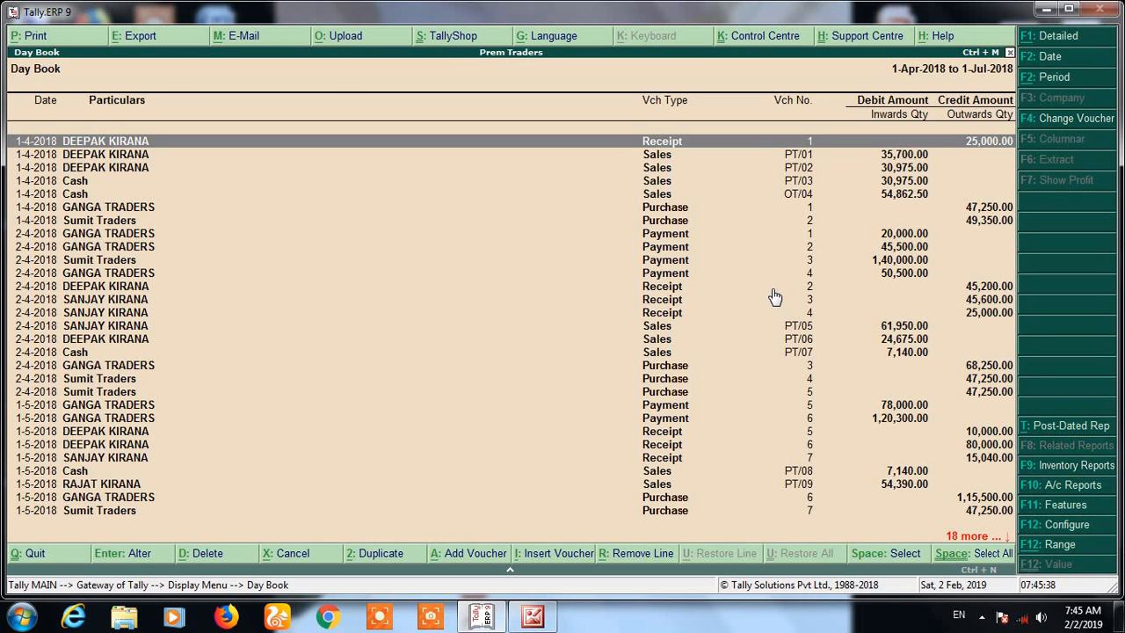
Leave the Day Book for the Gateway of Tally without quitting the program, and open a new Purchase voucher for entry.
key("Escape")
key("Escape")
key("Escape")
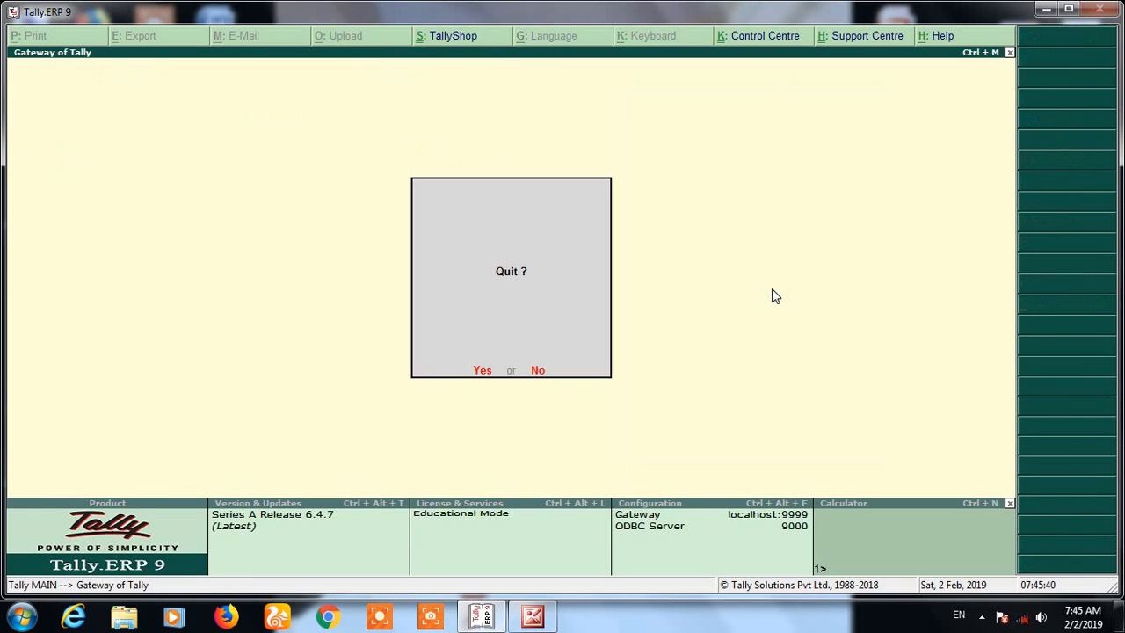
key("Escape")
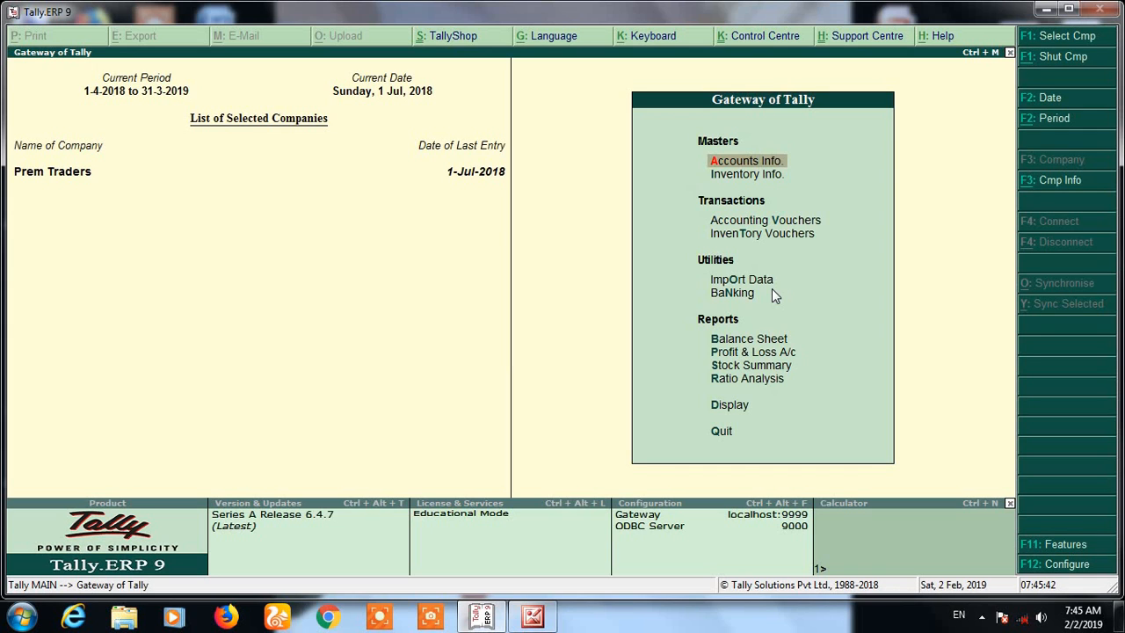
key("v")
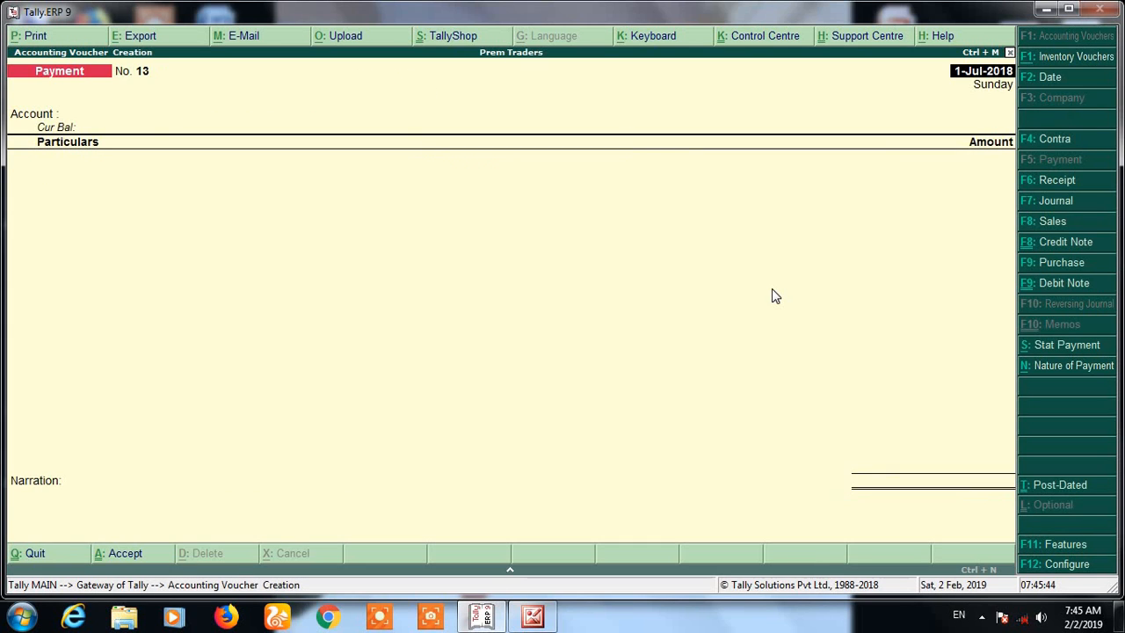
left_click(1045, 264)
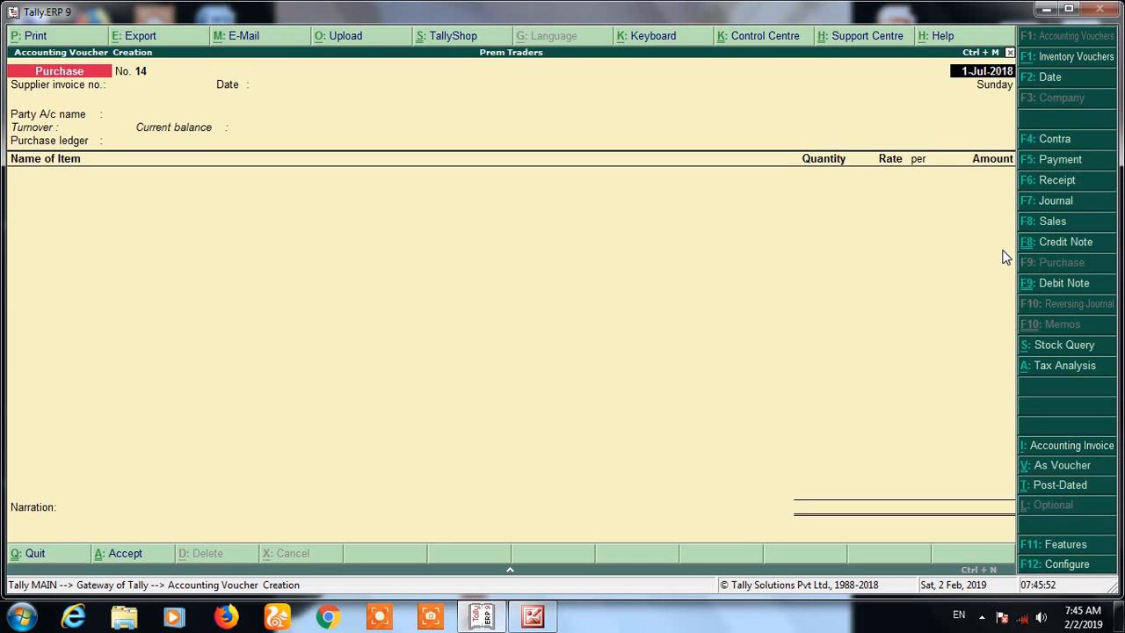
Set the purchase voucher's date to 1-Apr-2018.
key("F2")
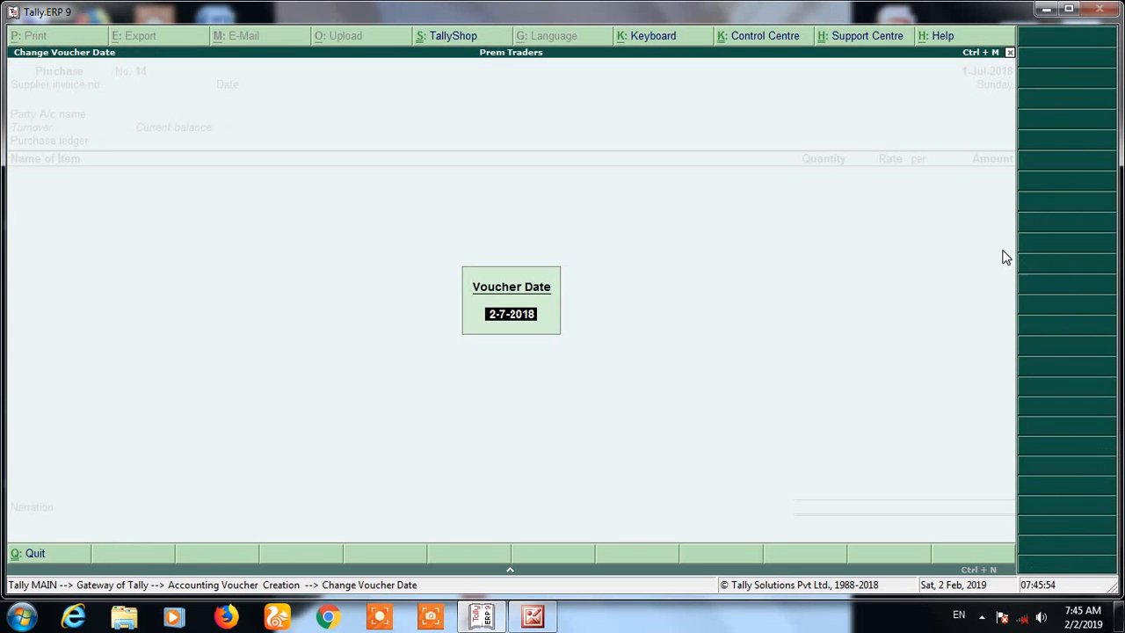
key("BackSpace")
type("1 4")
key("Return")
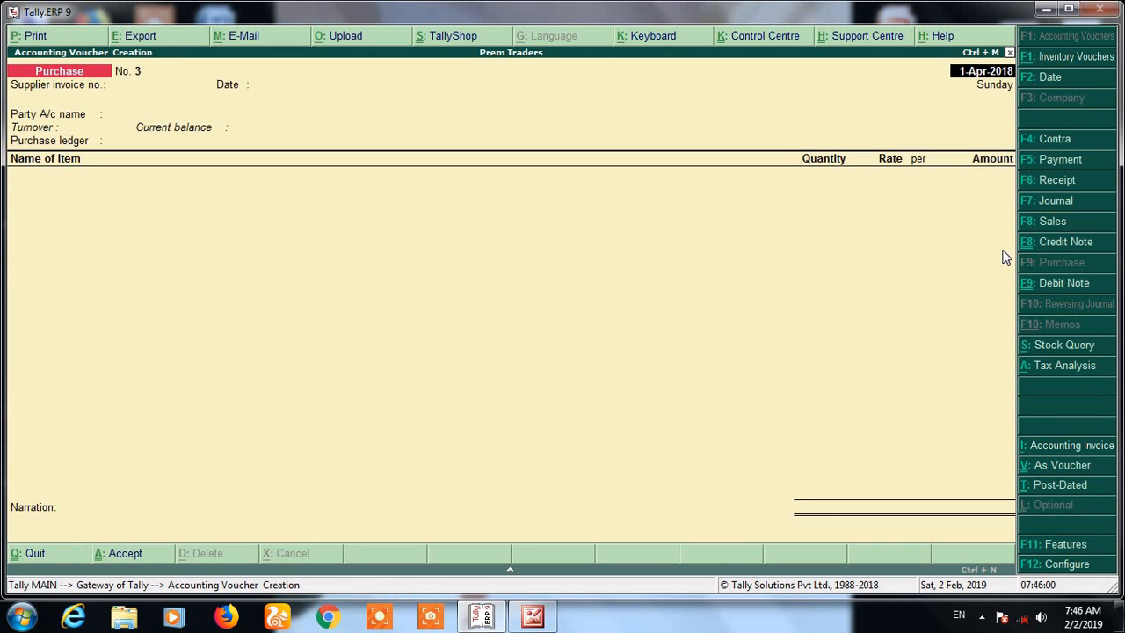
key("Return")
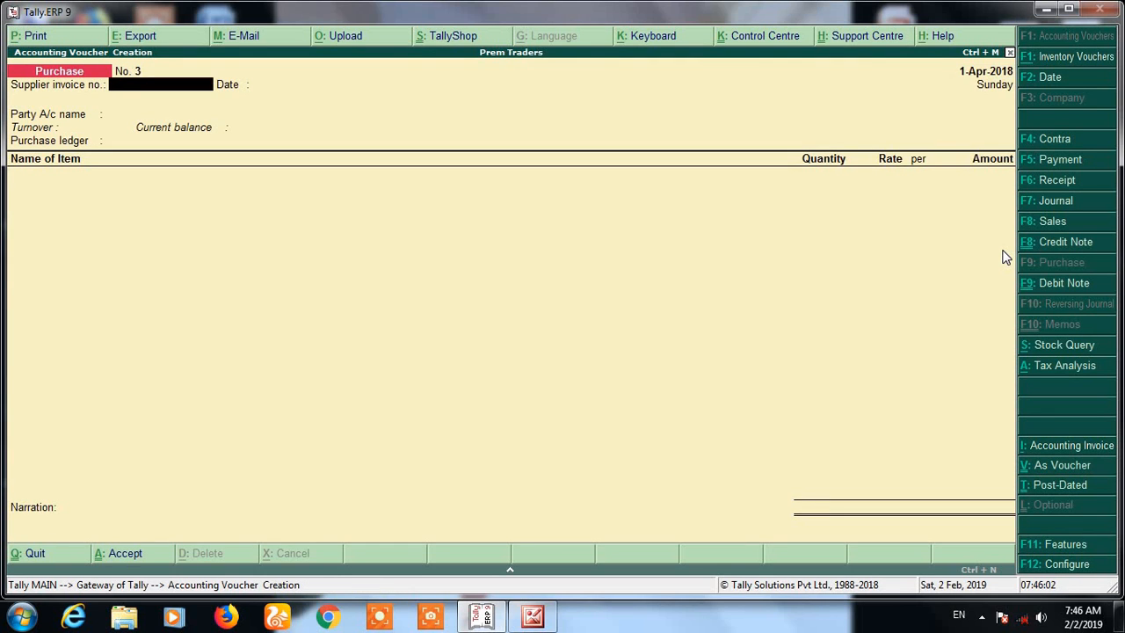
Enter supplier invoice number GST/GWA/978, keeping the offered invoice date, and choose GANGA TRADERS as party with the Purchase ledger.
type("GST/GWA/978")
key("Return")
key("Return")
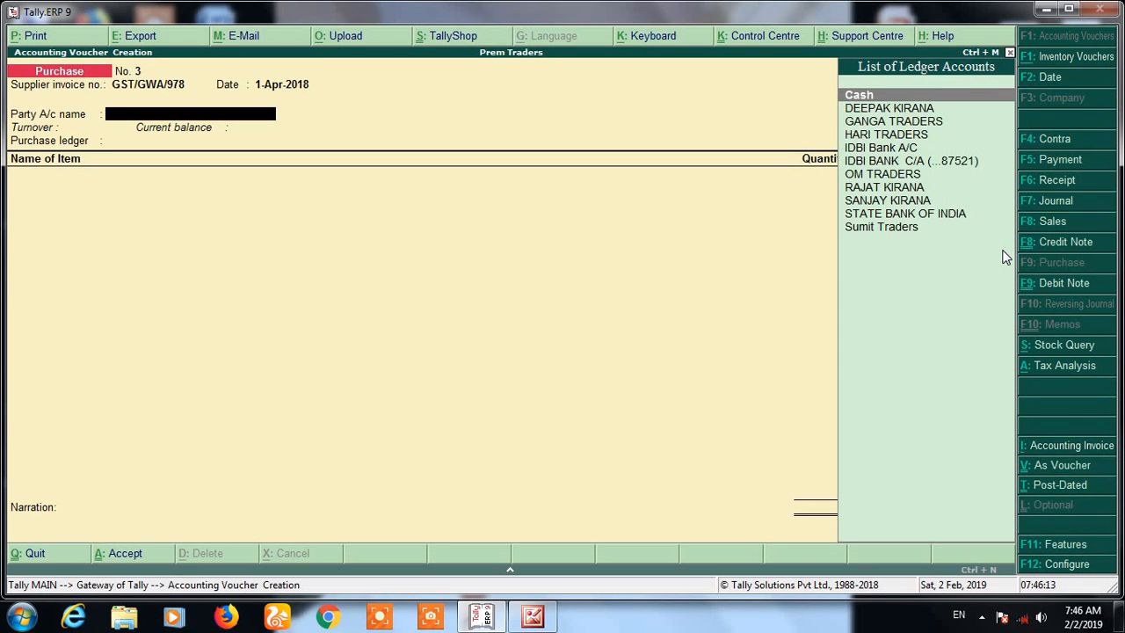
type("GA")
key("Return")
key("Return")
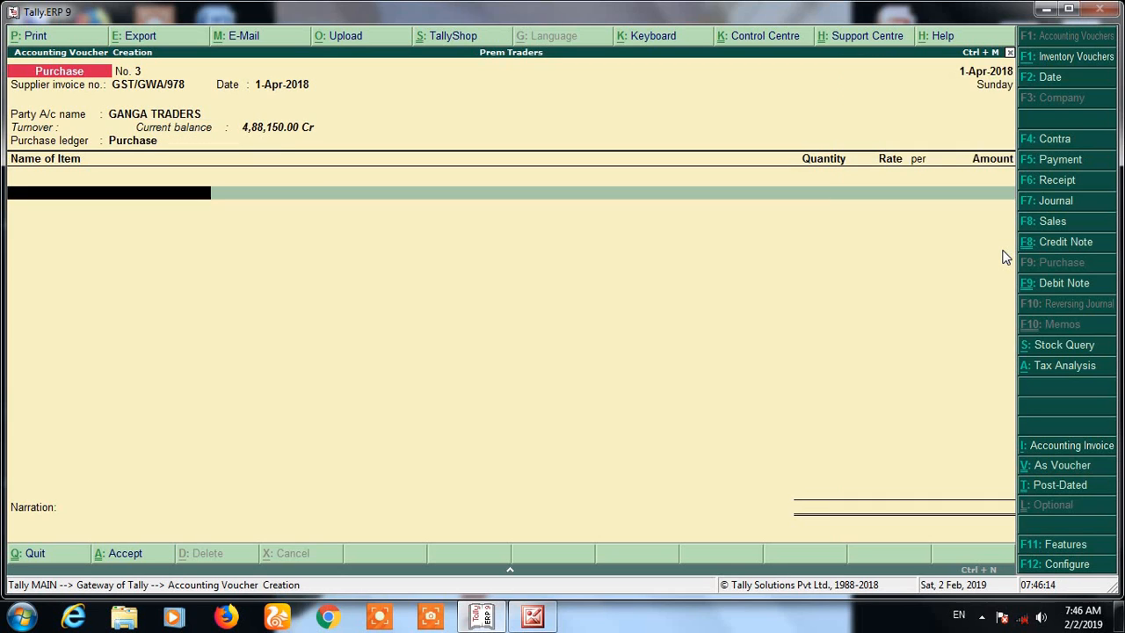
Add 50 kgs of the item Long to the purchase at the offered rate of 450.00 and finish the item list.
type("LO")
key("Return")
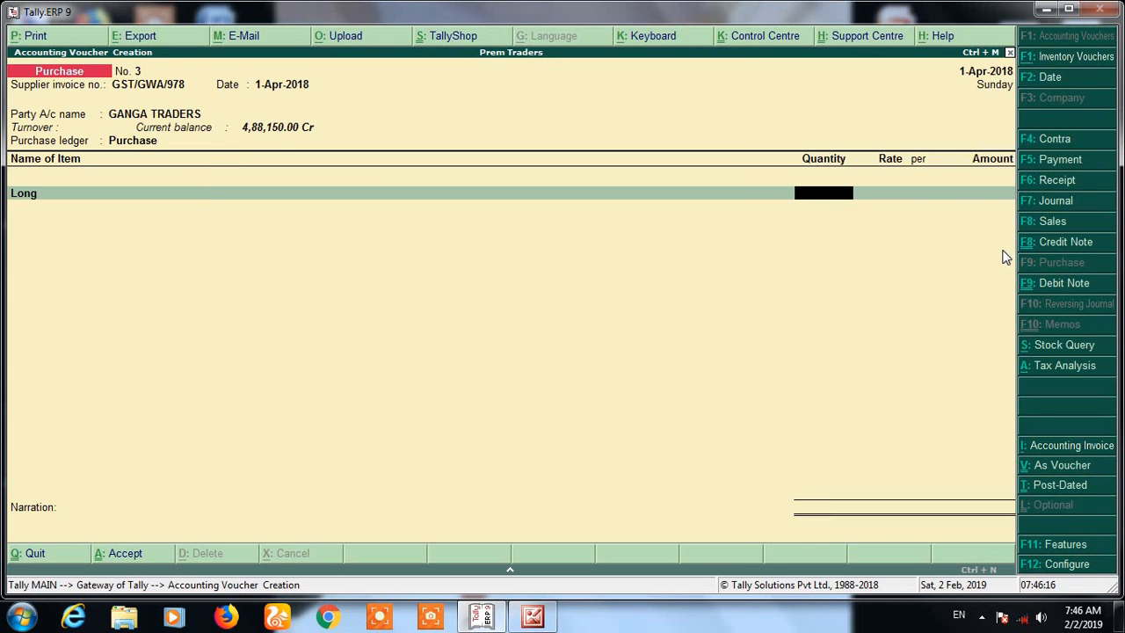
type("50")
key("Return")
key("Return")
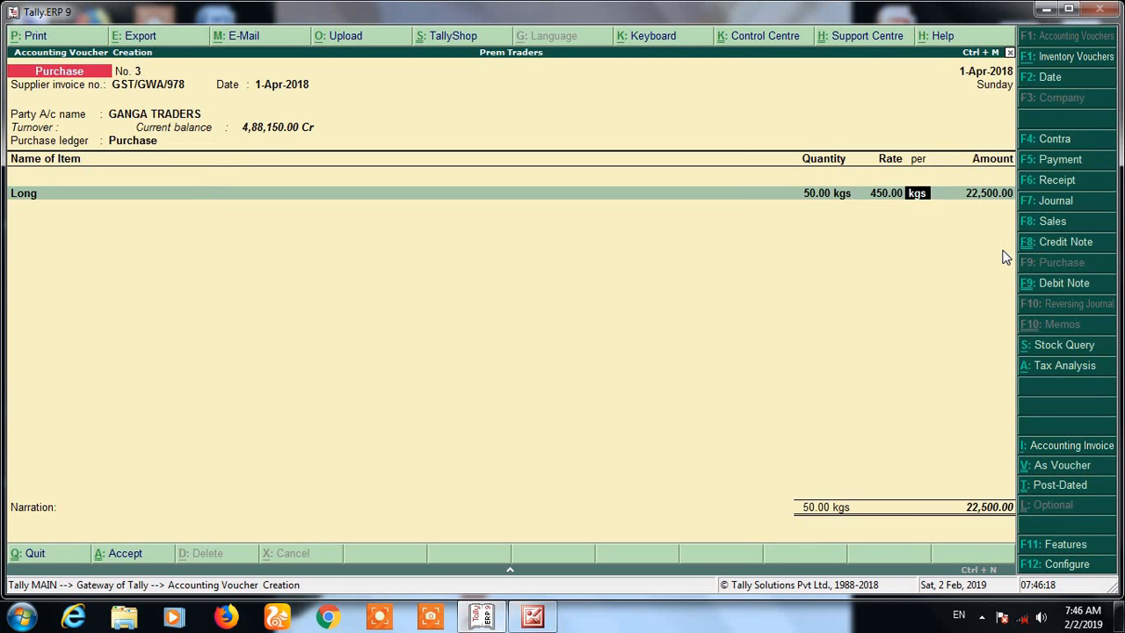
key("Return")
key("Return")
key("Return")
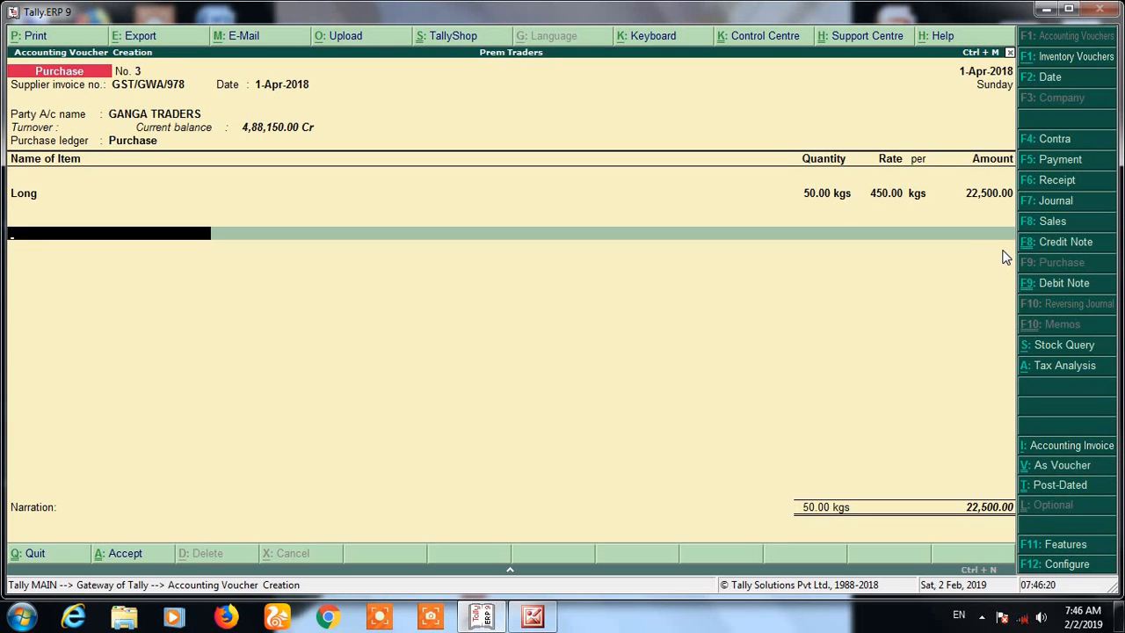
Add the Cgst and Sgst tax ledgers to the purchase and save the voucher with a blank narration.
type("CG")
key("Return")
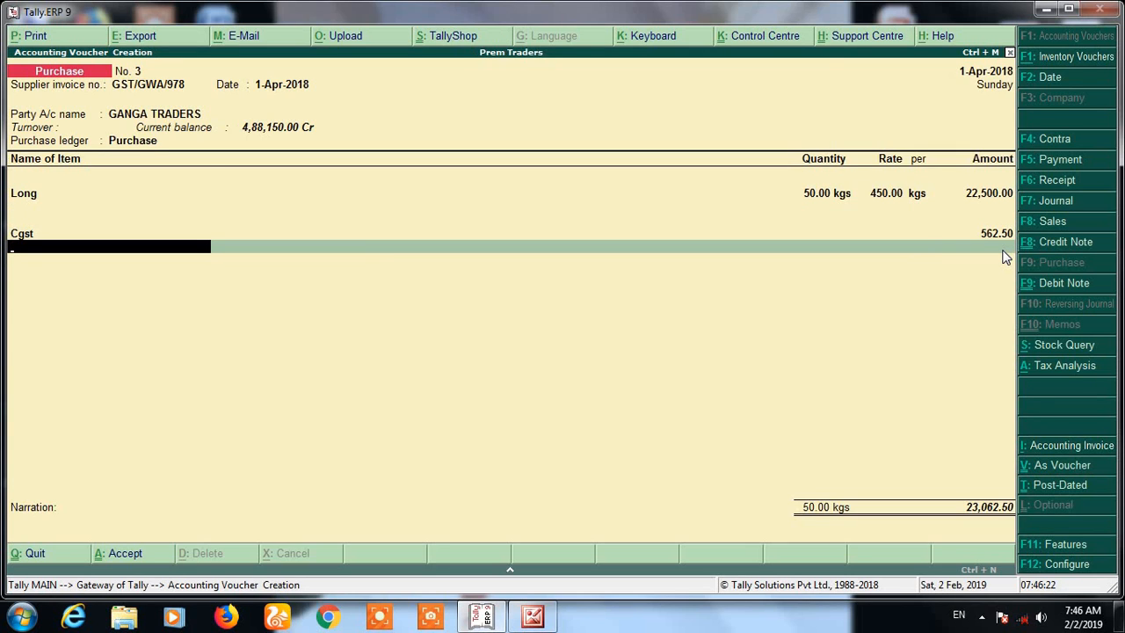
type("SG")
key("Return")
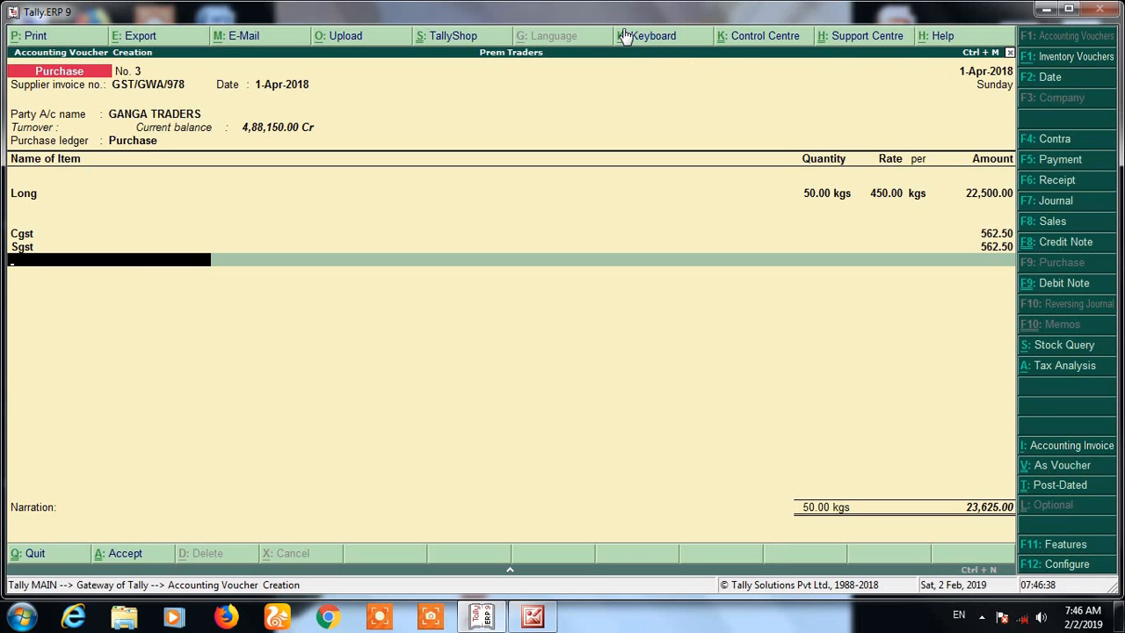
key("Return")
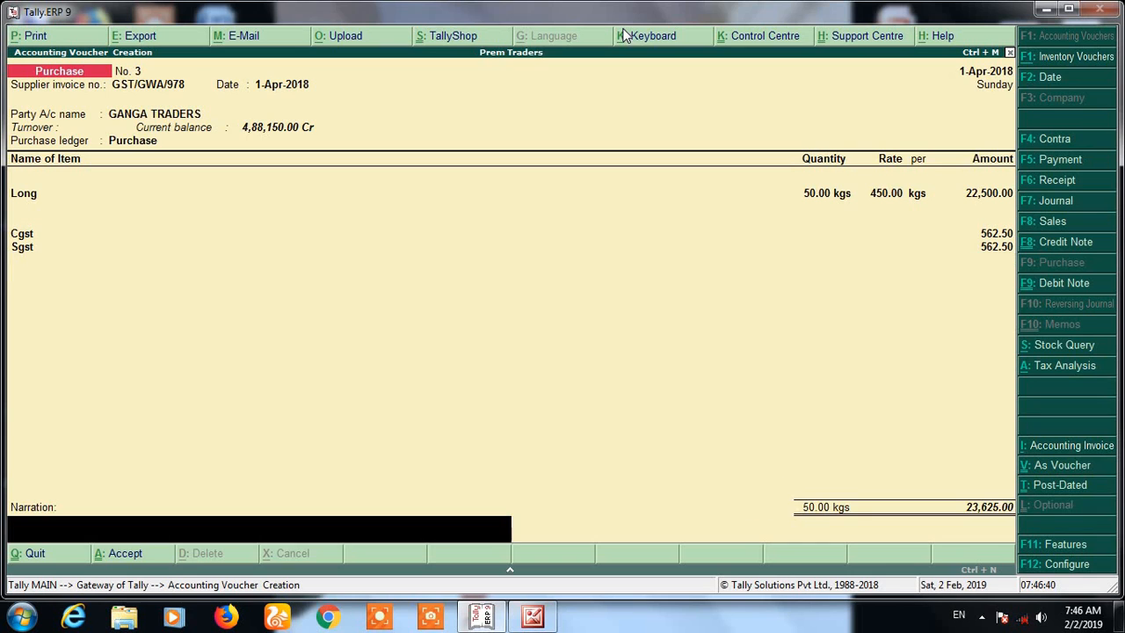
key("Return")
key("Return")
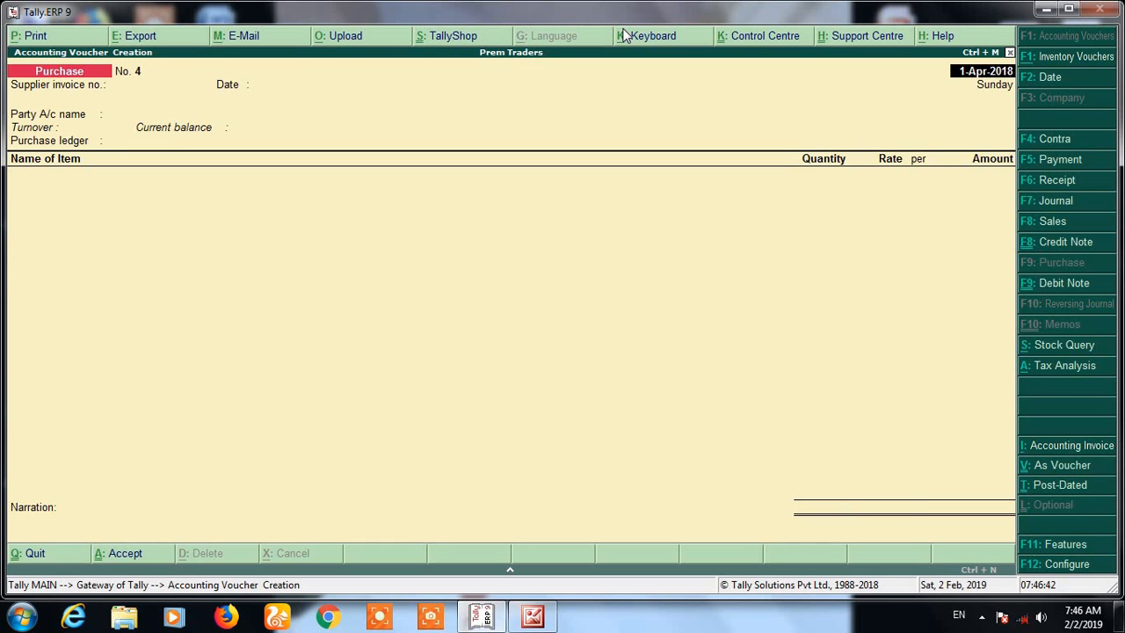
Leave voucher entry and open the Purchase Register from the account books.
key("Escape")
key("Return")
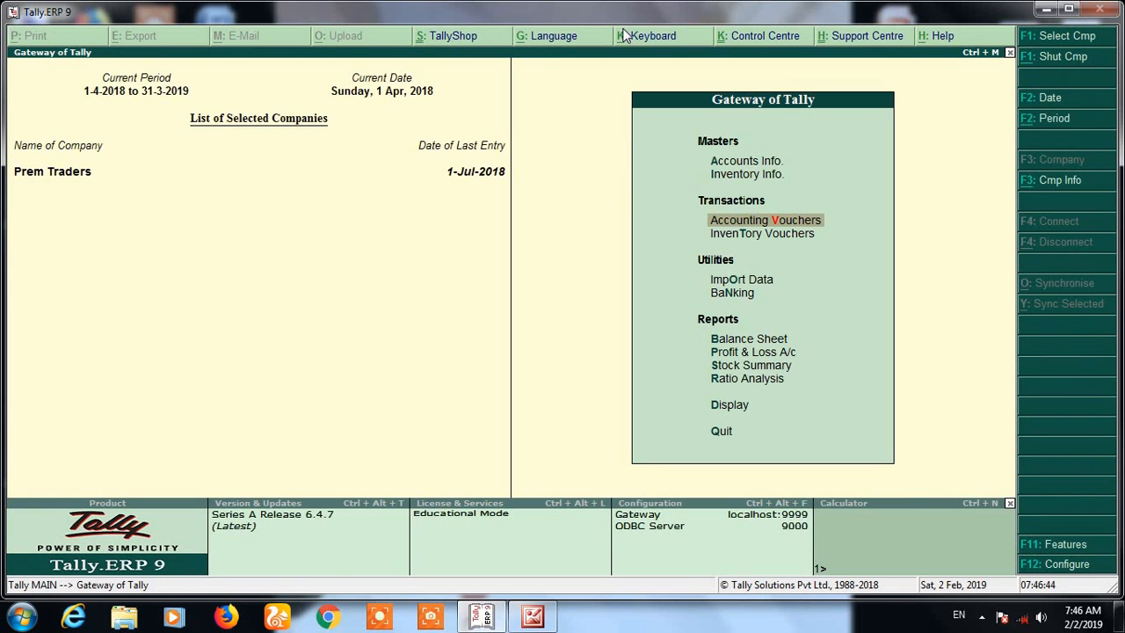
key("d")
key("a")
key("p")
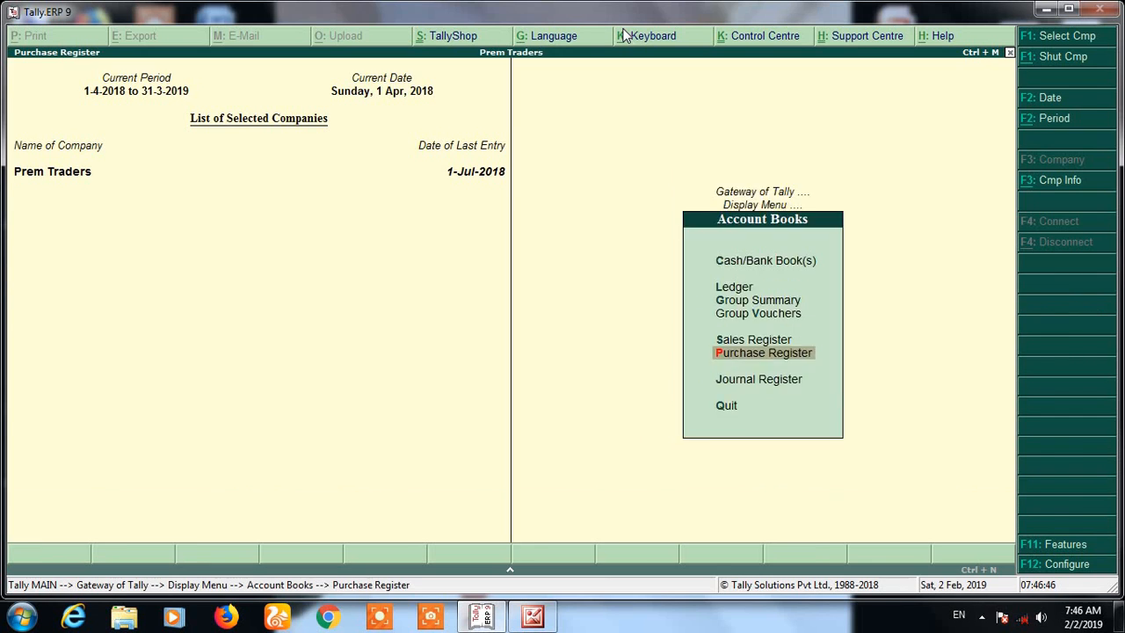
Look through the months of the Purchase Register to examine the monthly purchase totals.
key("Down")
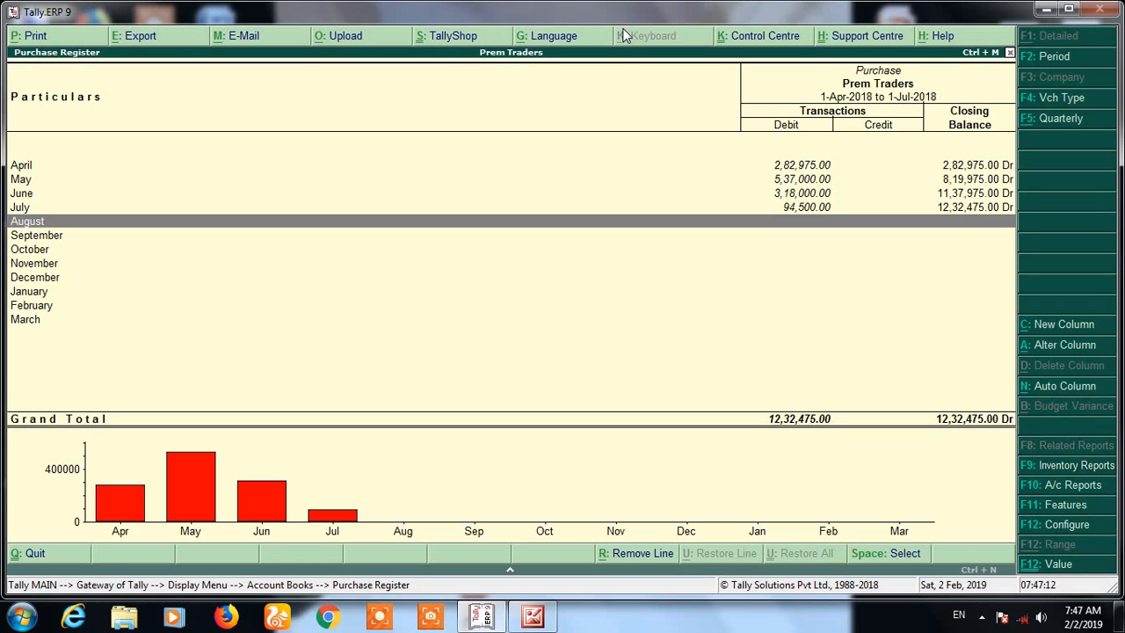
key("Down")
key("Down")
key("Down")
key("Down")
key("Down")
key("Down")
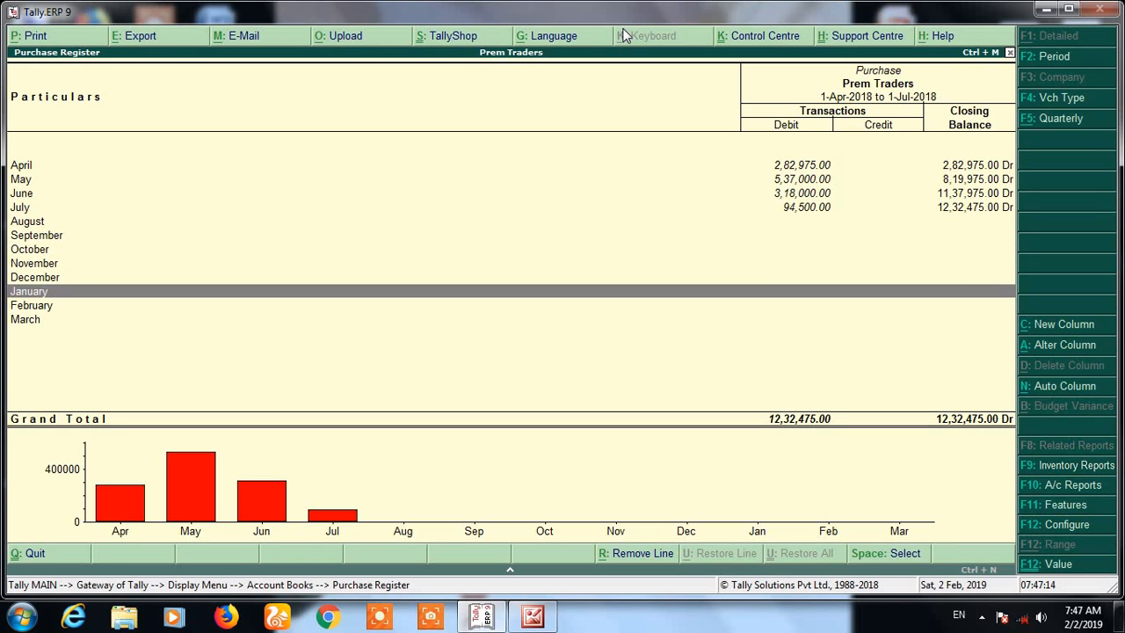
key("Down")
key("Up")
key("Up")
key("Up")
key("Up")
key("Up")
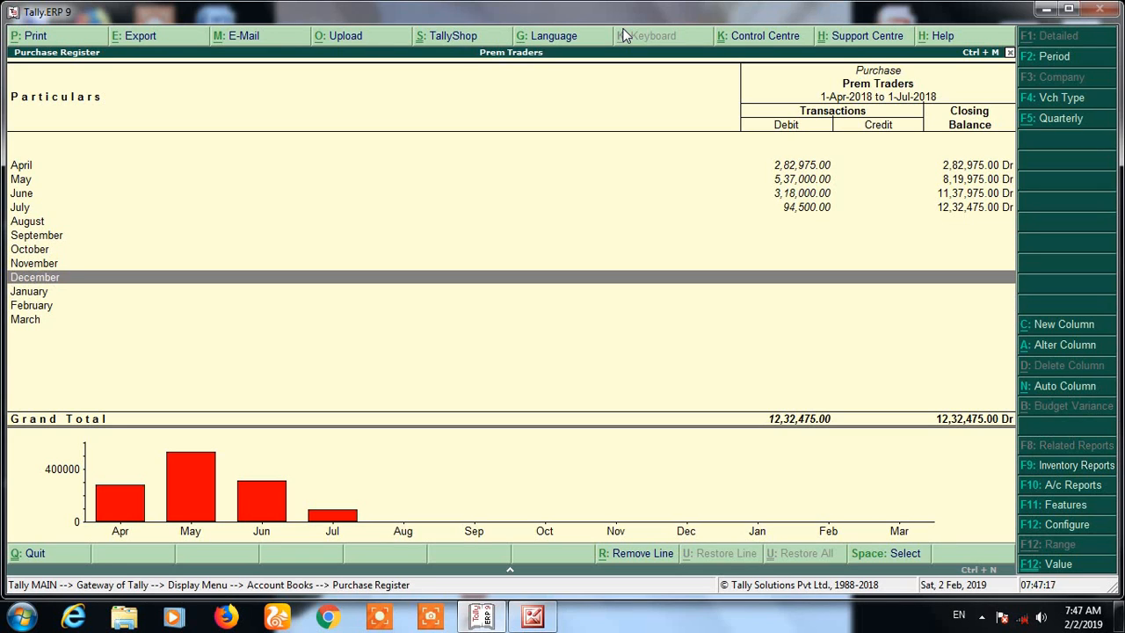
key("Up")
key("Up")
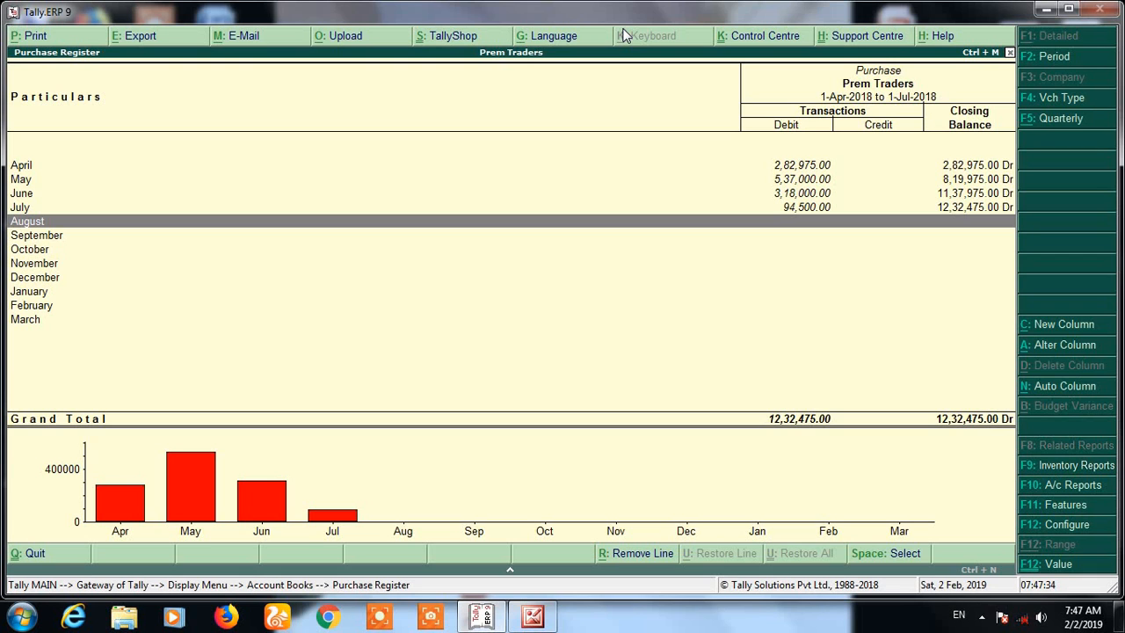
Leave the Purchase Register and open the Day Book from the display reports.
key("Escape")
key("Escape")
key("Escape")
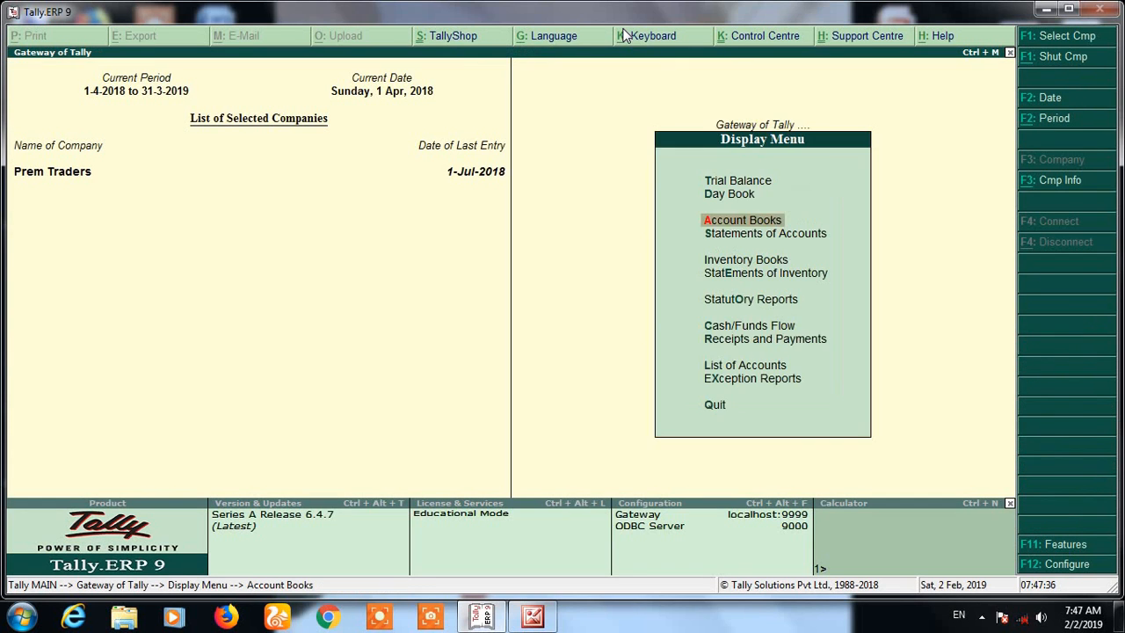
key("Return")
key("d")
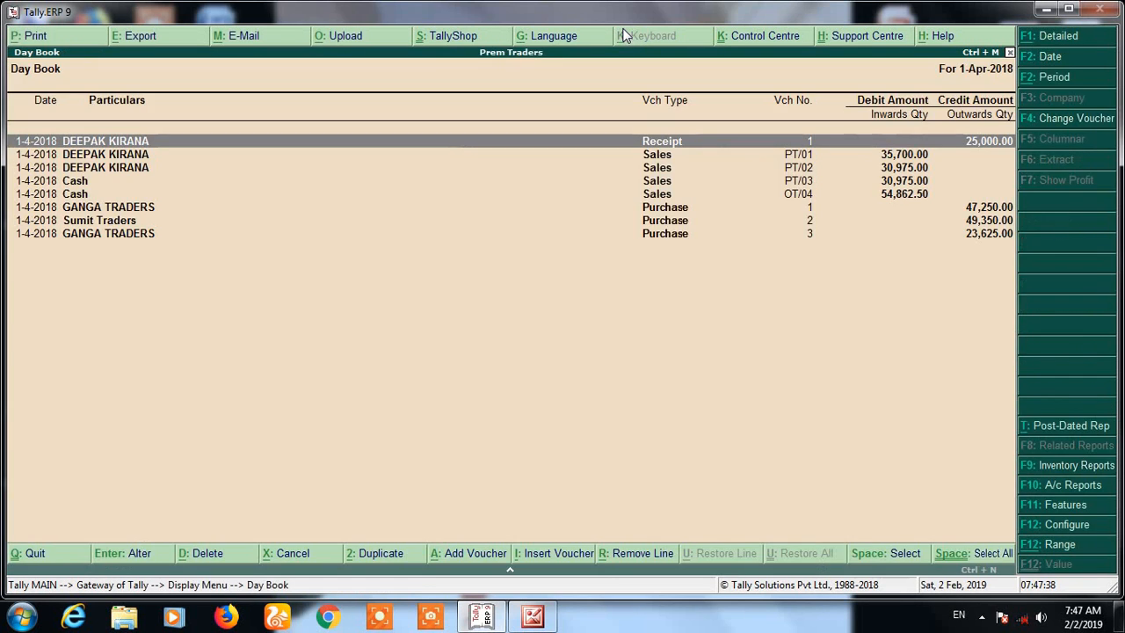
Blank both the start and end dates of the Day Book period to list the vouchers of all dates.
key("alt+F2")
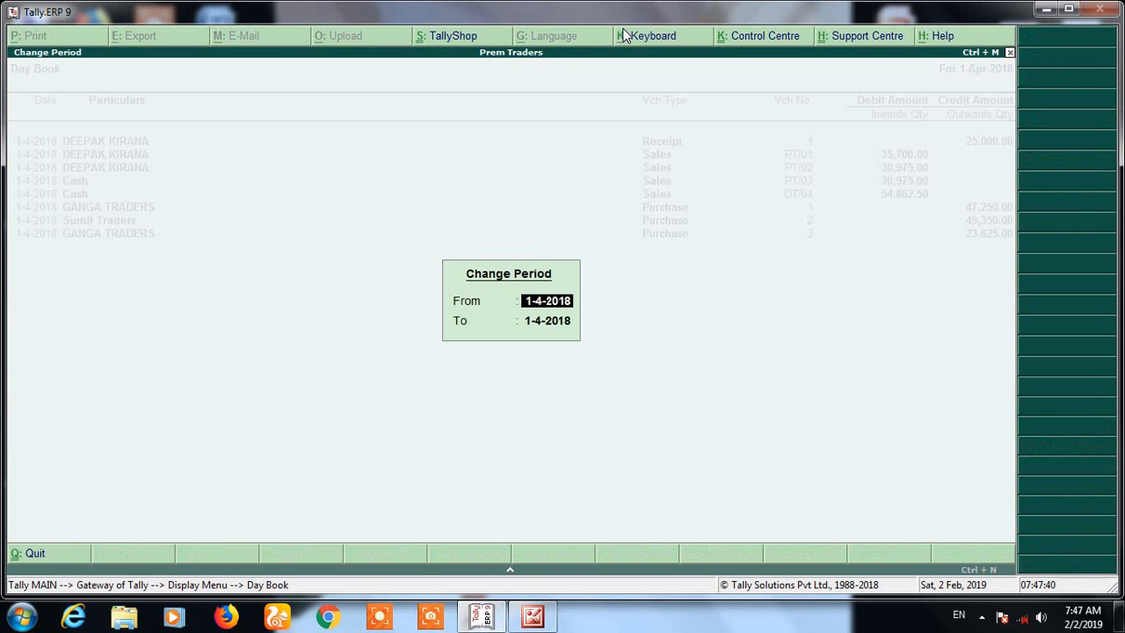
key("space")
key("Return")
key("space")
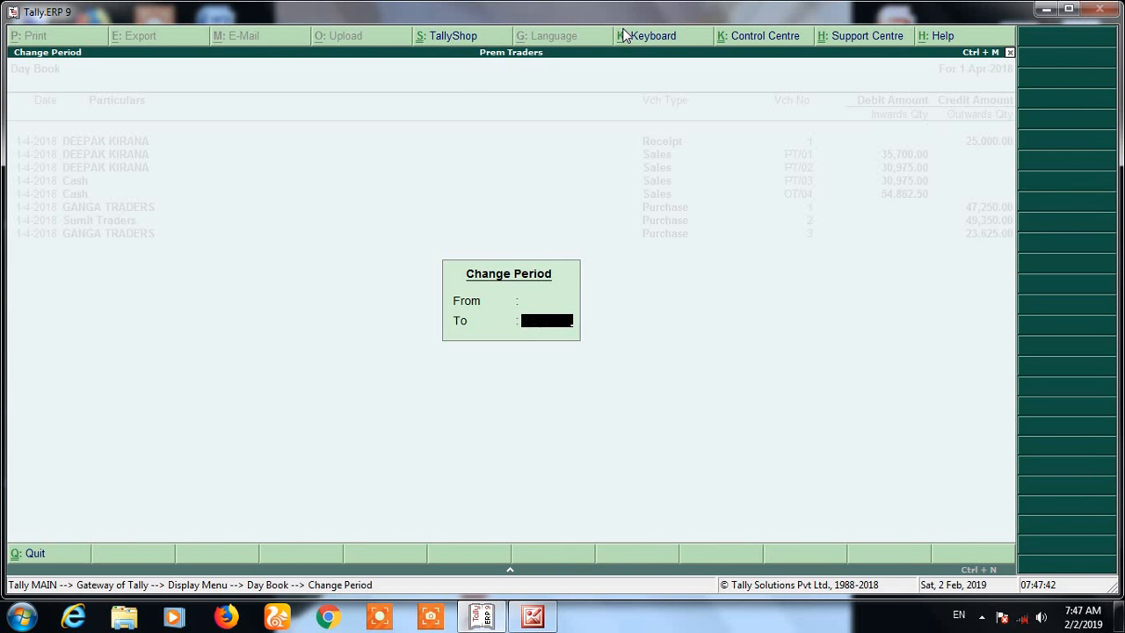
key("Return")
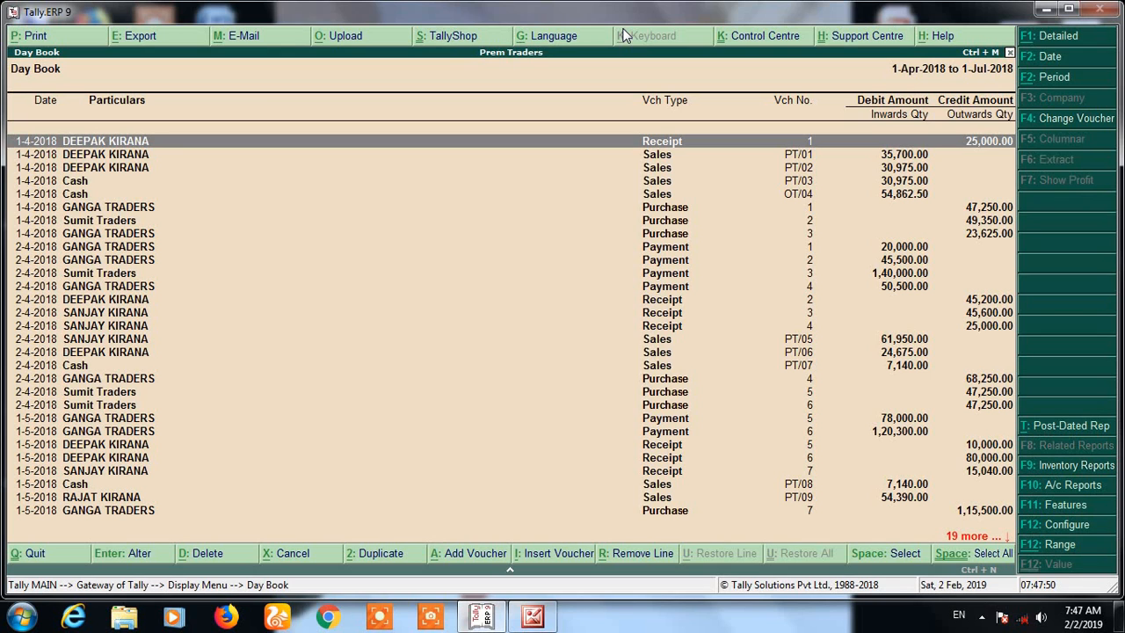
Filter the Day Book by range to vouchers having Reference ending with 978, with no further condition.
key("alt+F12")
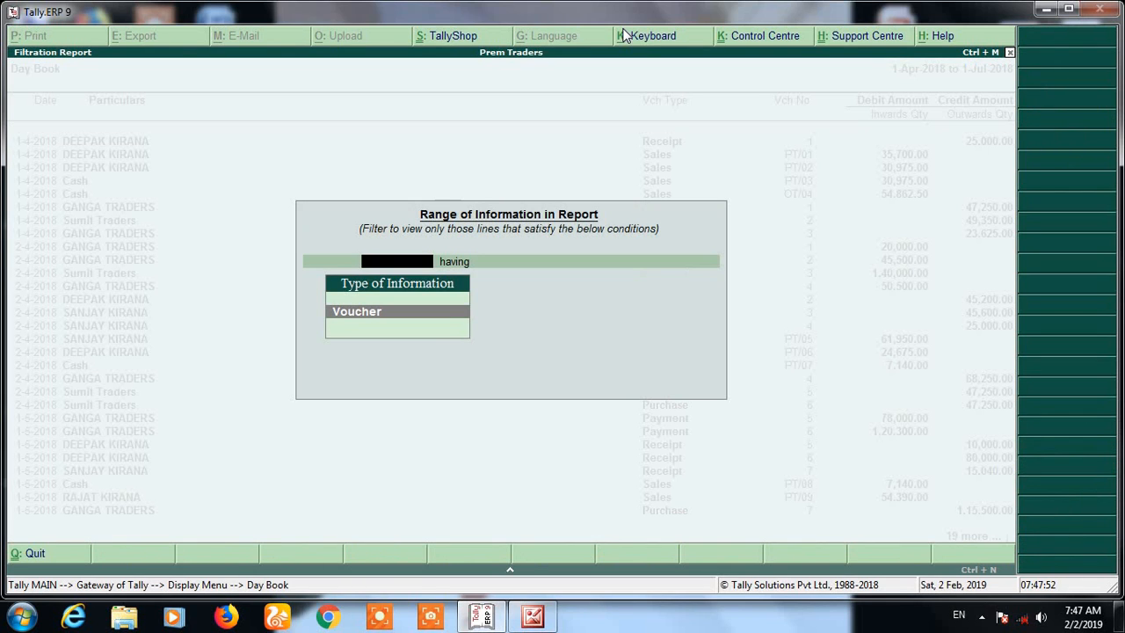
key("Return")
type("RE")
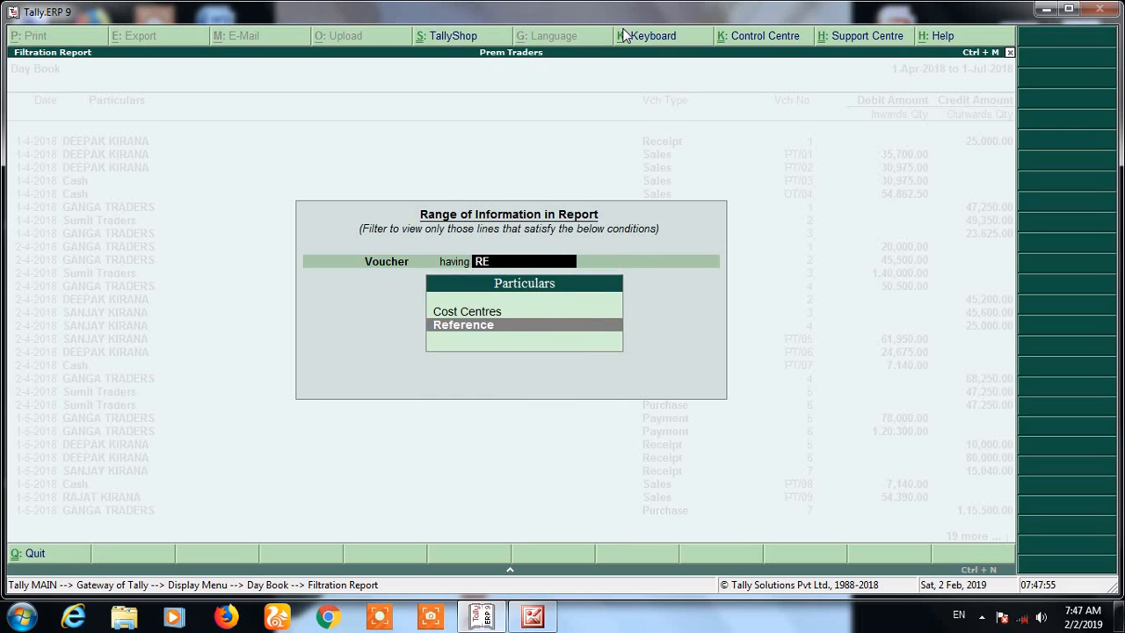
key("Return")
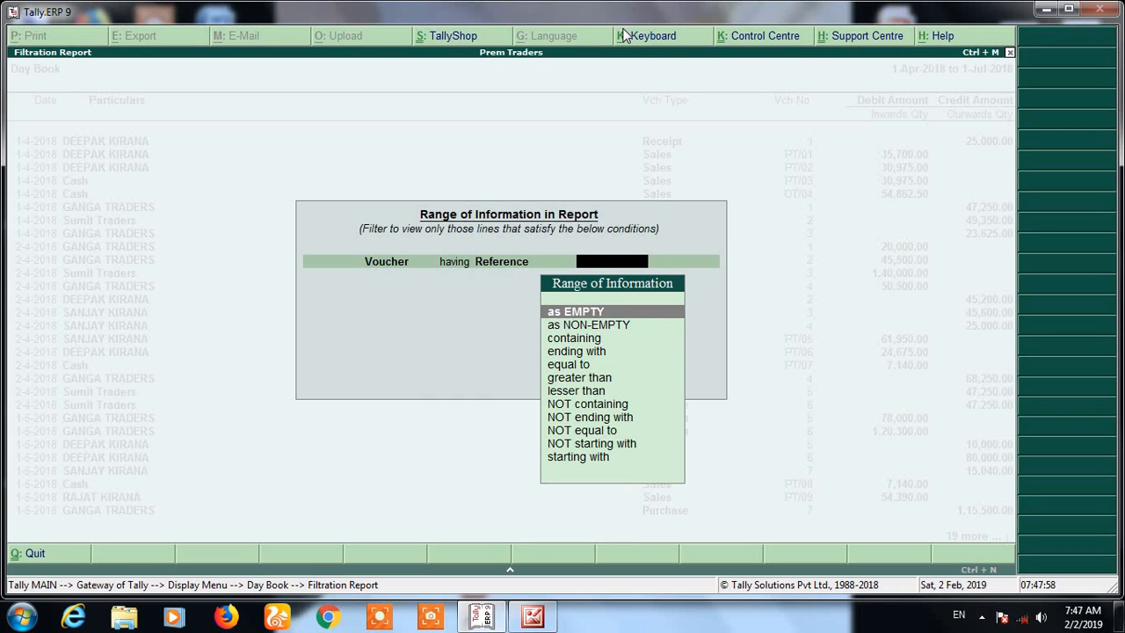
type("E")
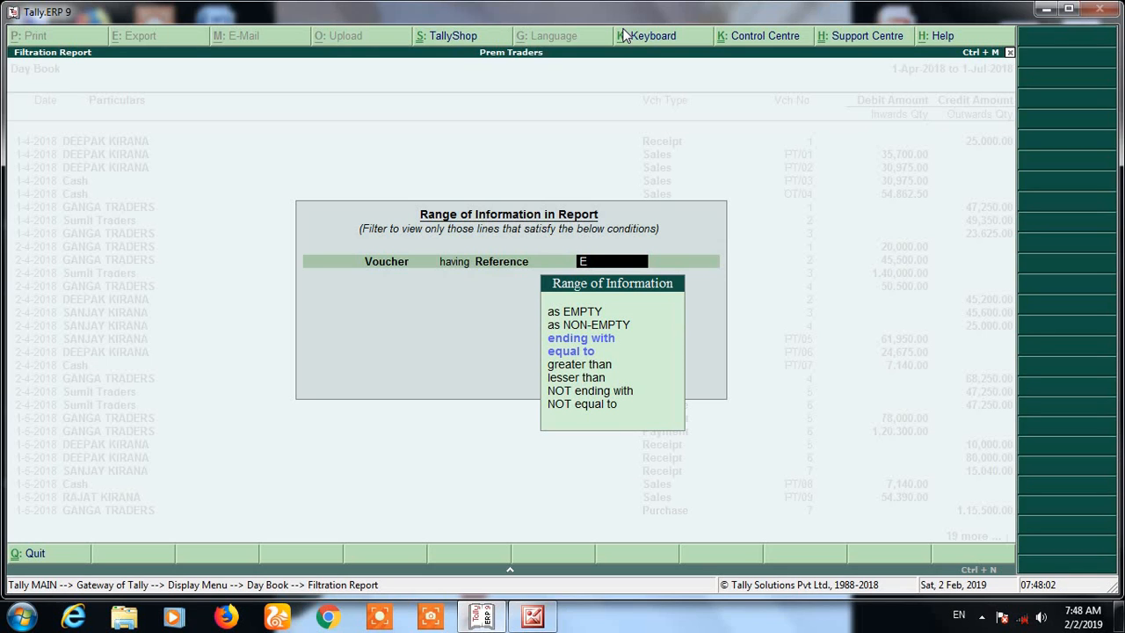
type("N")
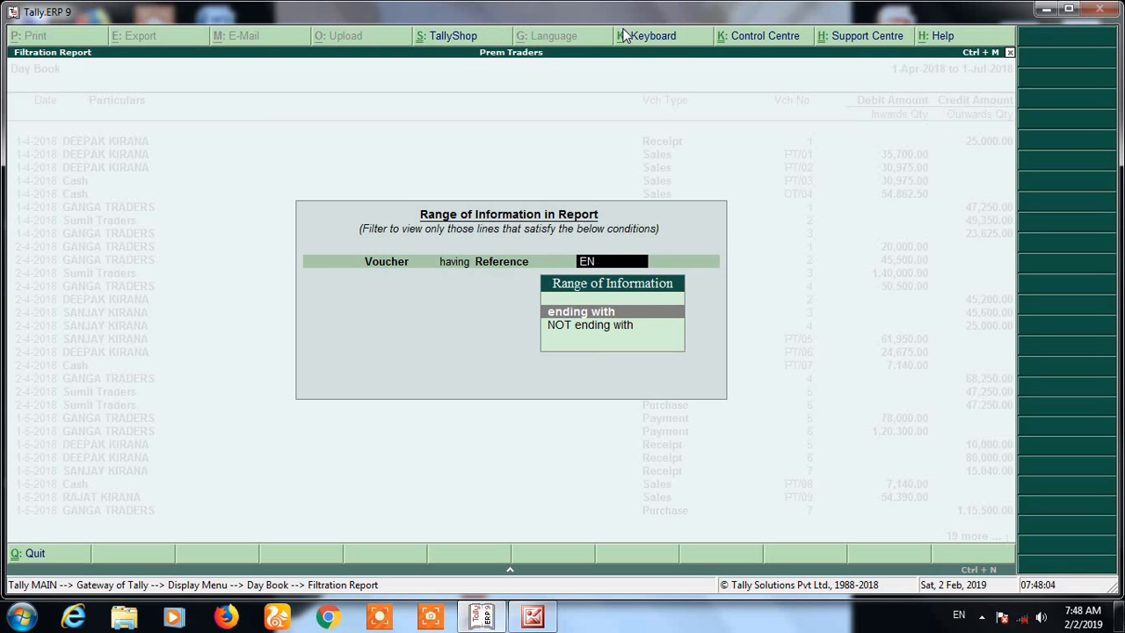
key("Return")
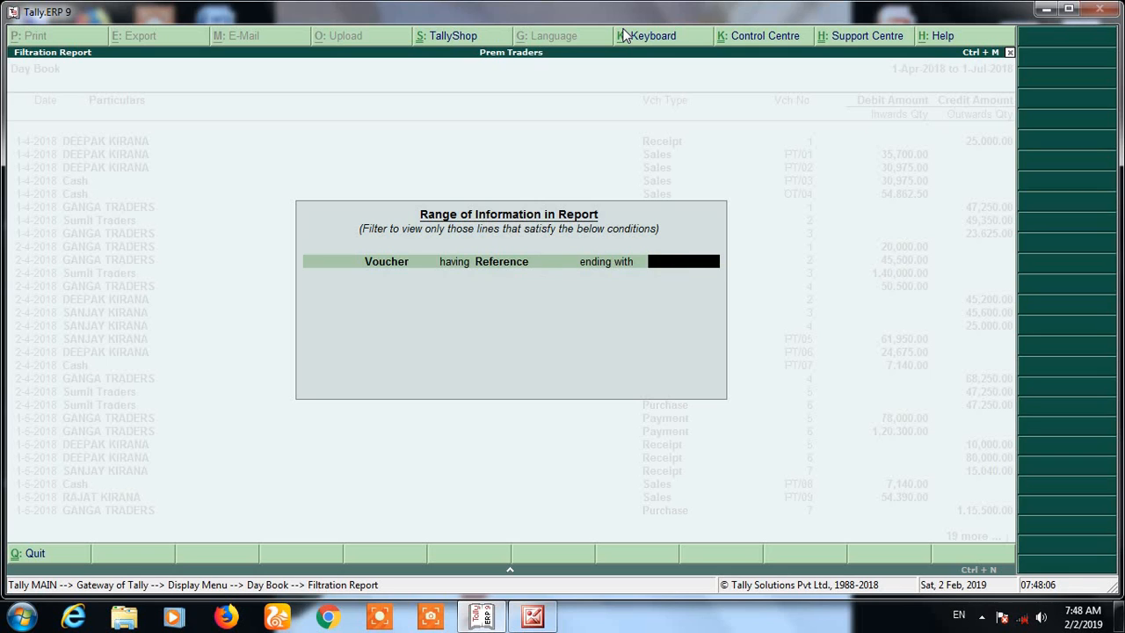
type("978")
key("Return")
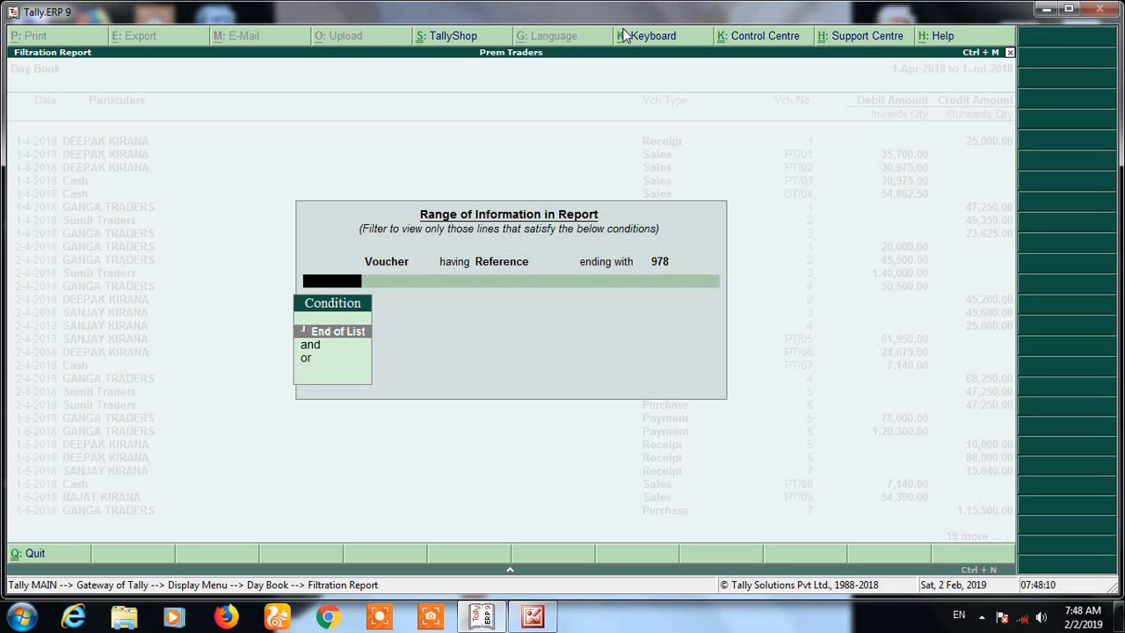
key("Return")
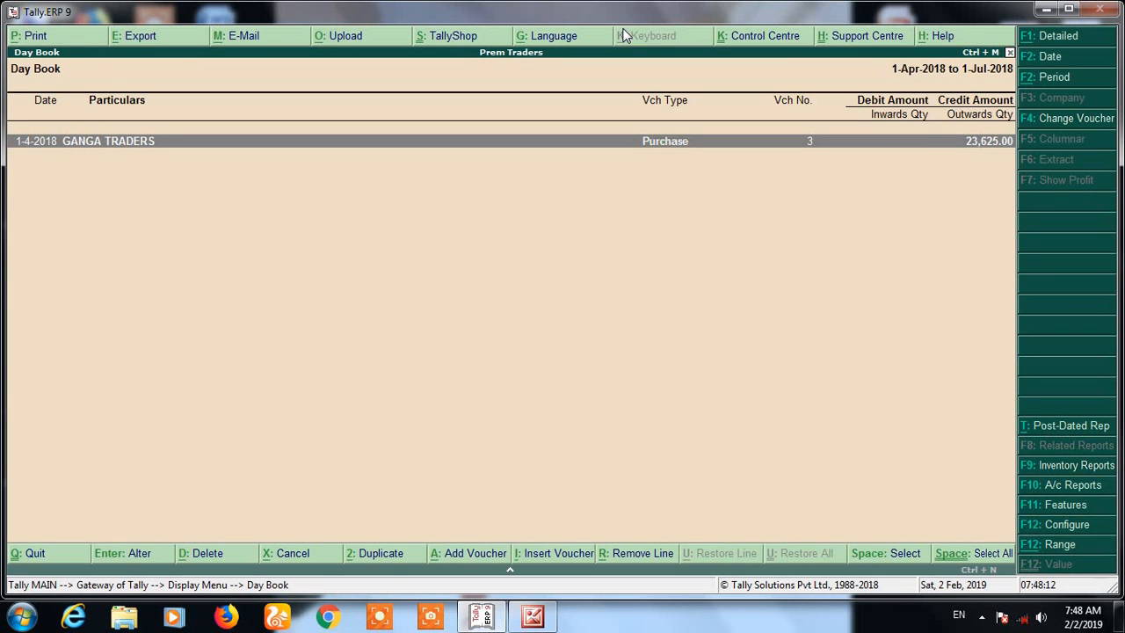
Open the filtered GANGA TRADERS purchase voucher, change its date to 1-Aug-2018, and save it.
key("Return")
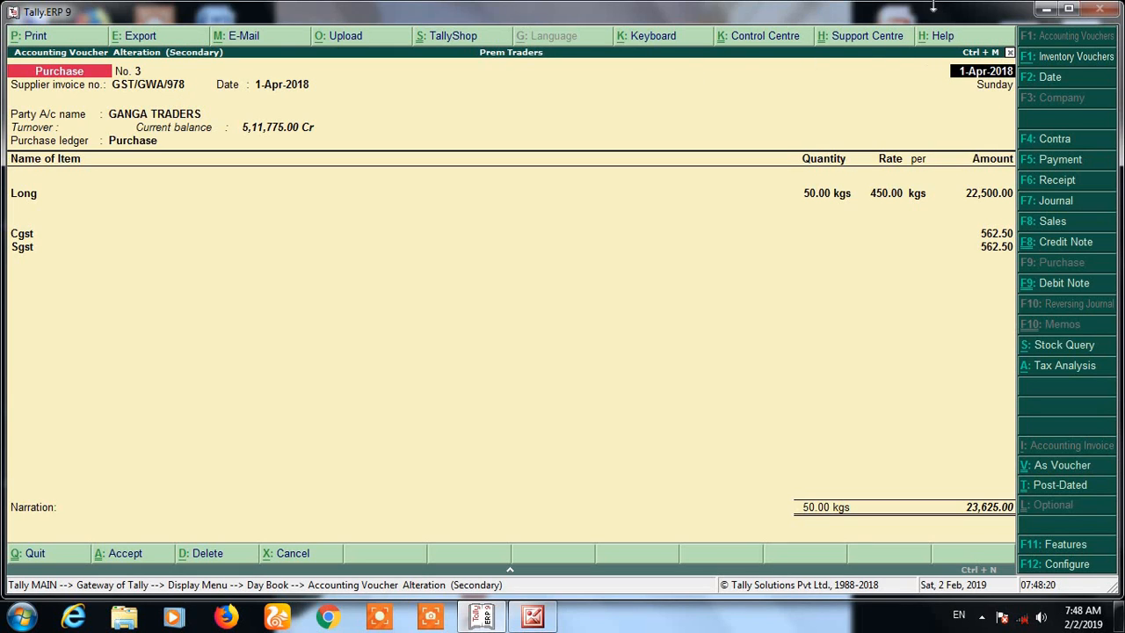
key("F2")
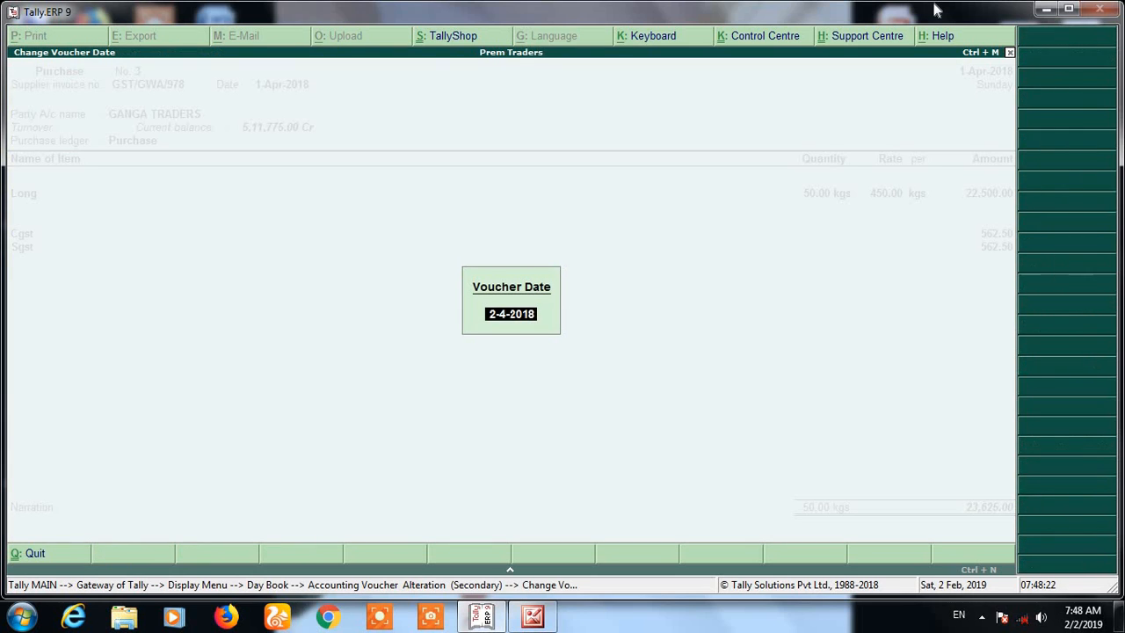
type("1-8")
key("Return")
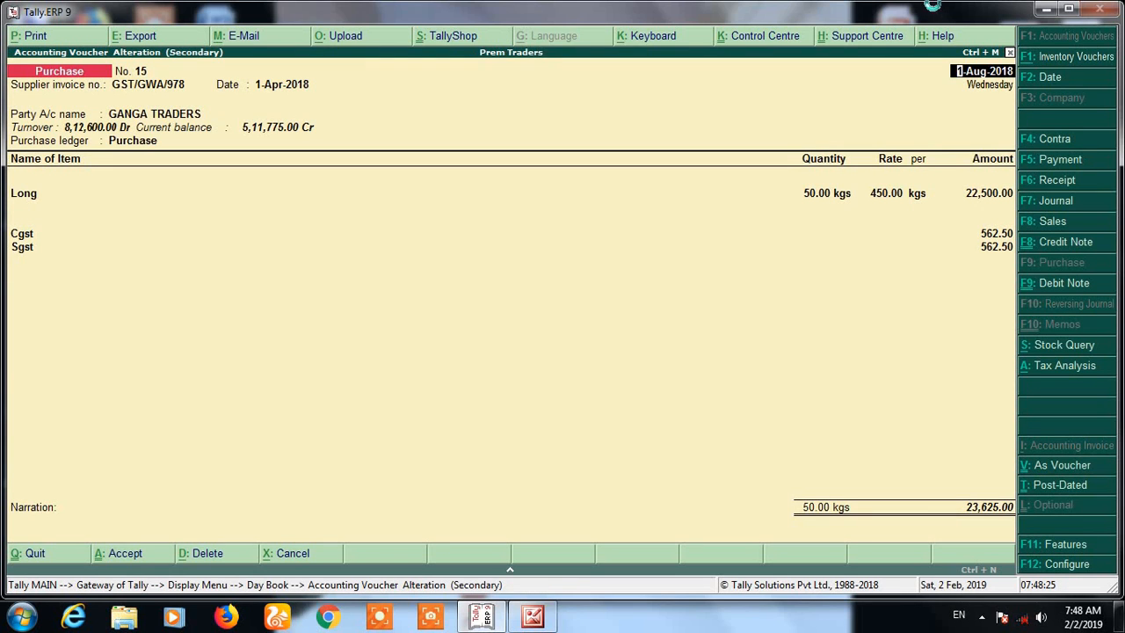
key("ctrl+a")
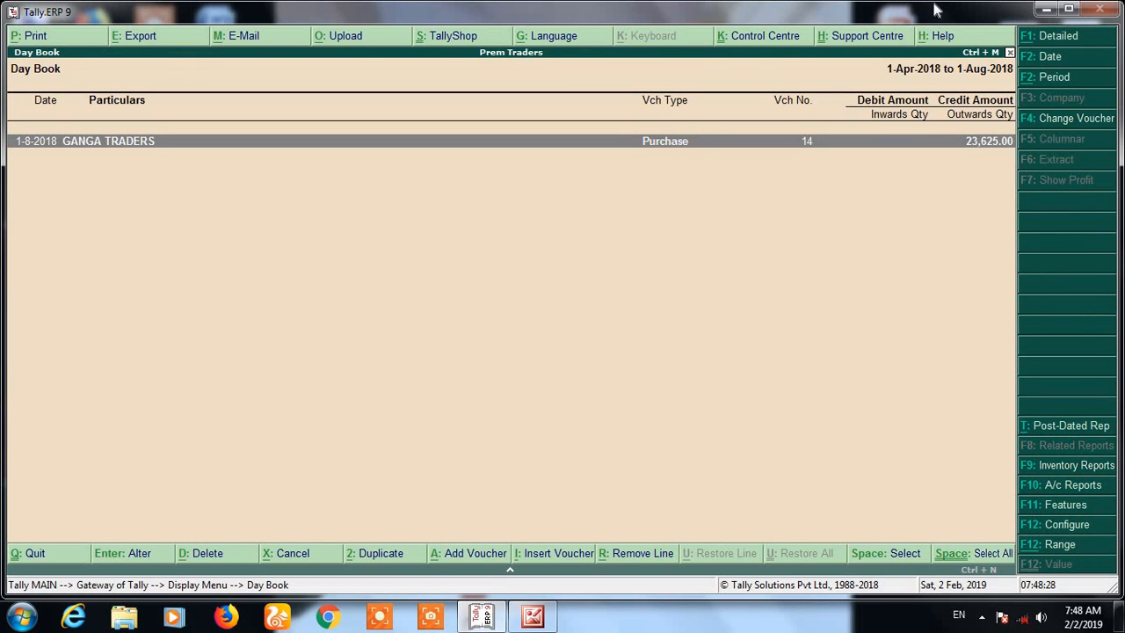
Leave the Day Book and open the August purchase vouchers from the Purchase Register.
key("Escape")
key("Escape")
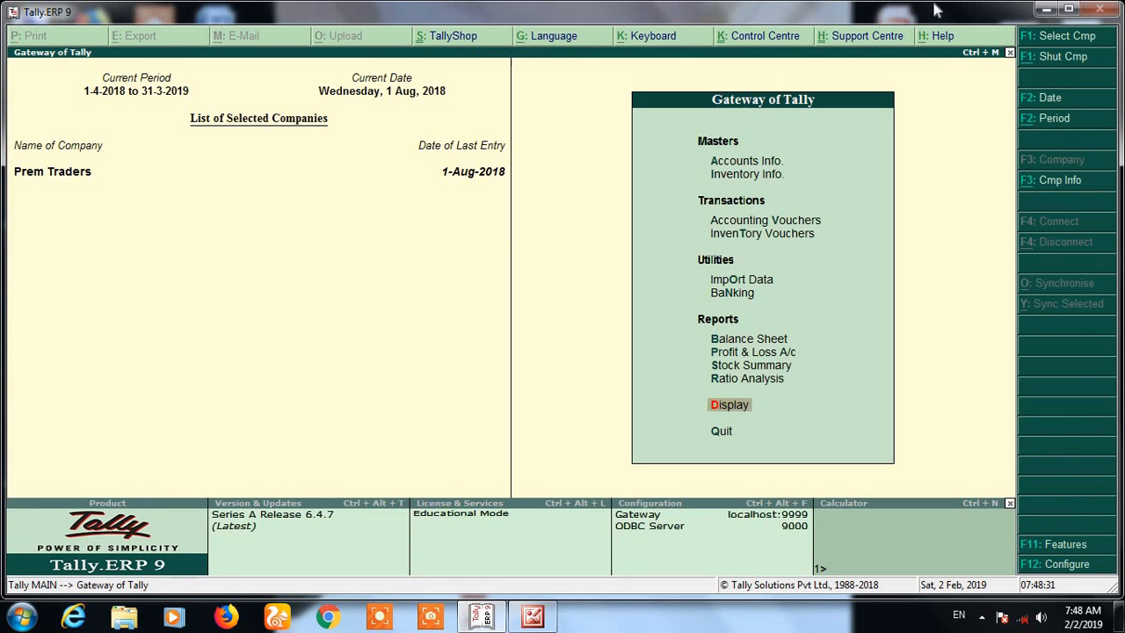
key("d")
key("a")
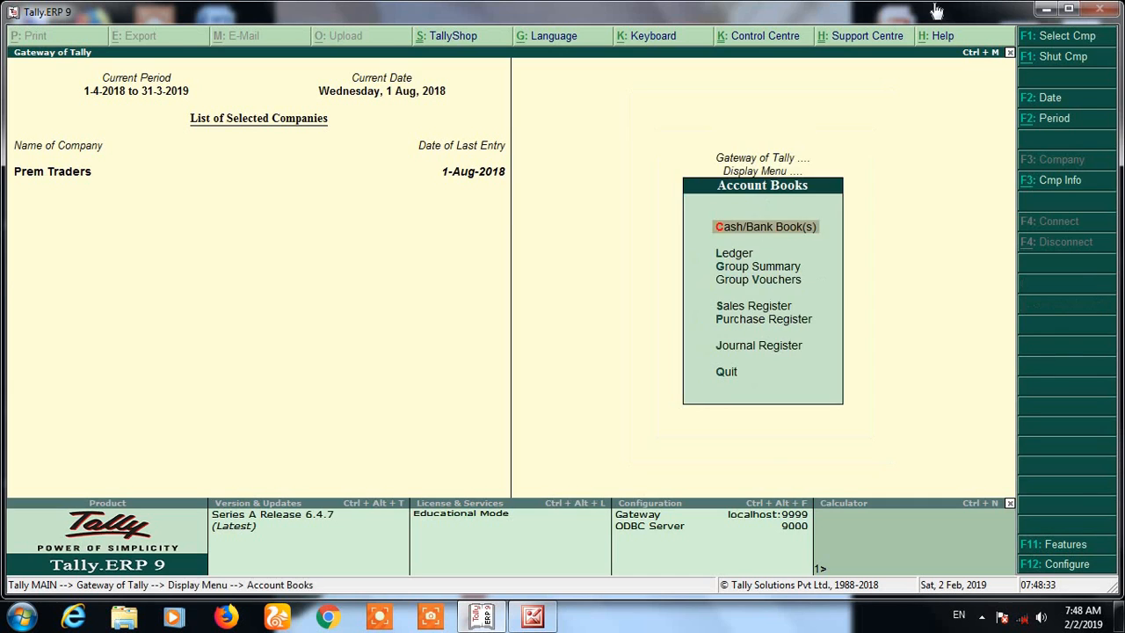
key("p")
key("Return")
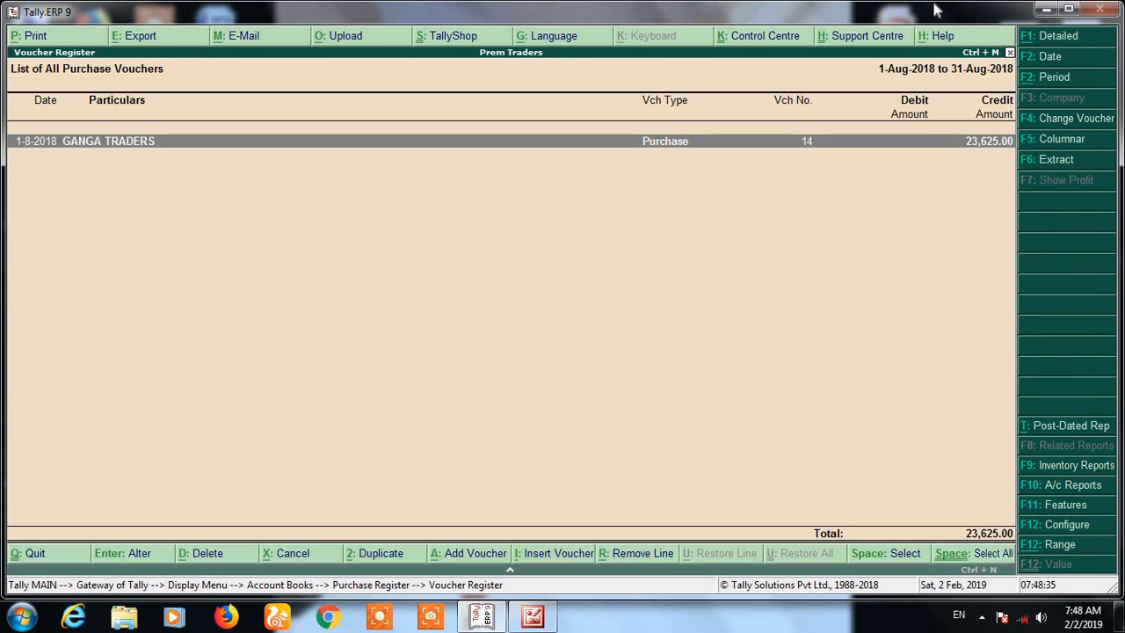
Open the August GANGA TRADERS purchase voucher to check its date, and return to the Gateway of Tally without altering it.
key("Return")
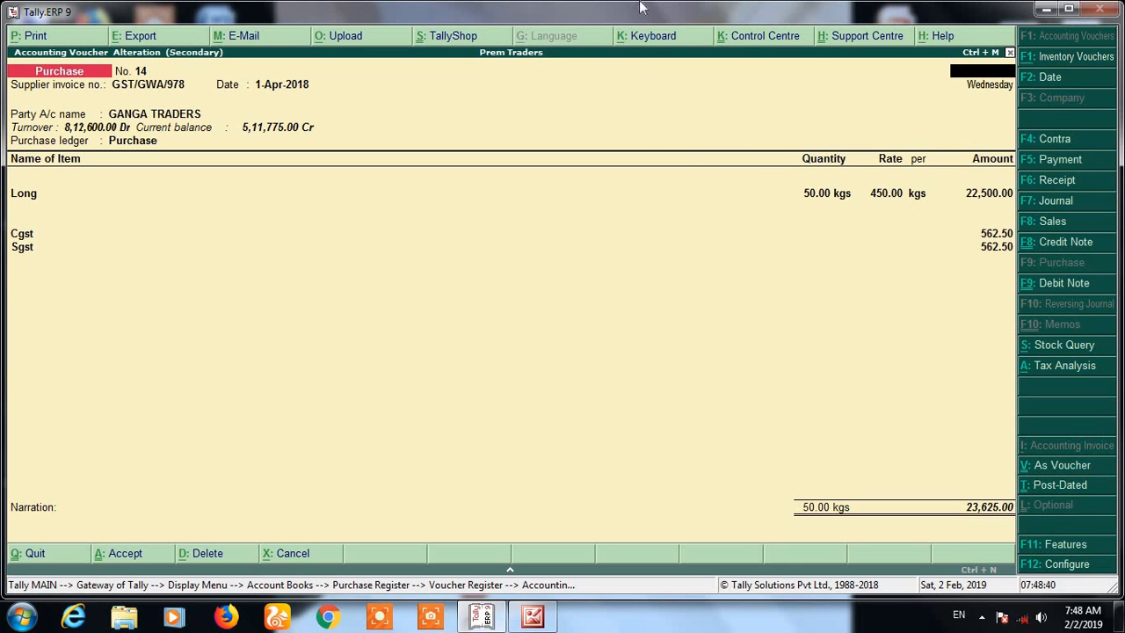
key("Escape")
key("Escape")
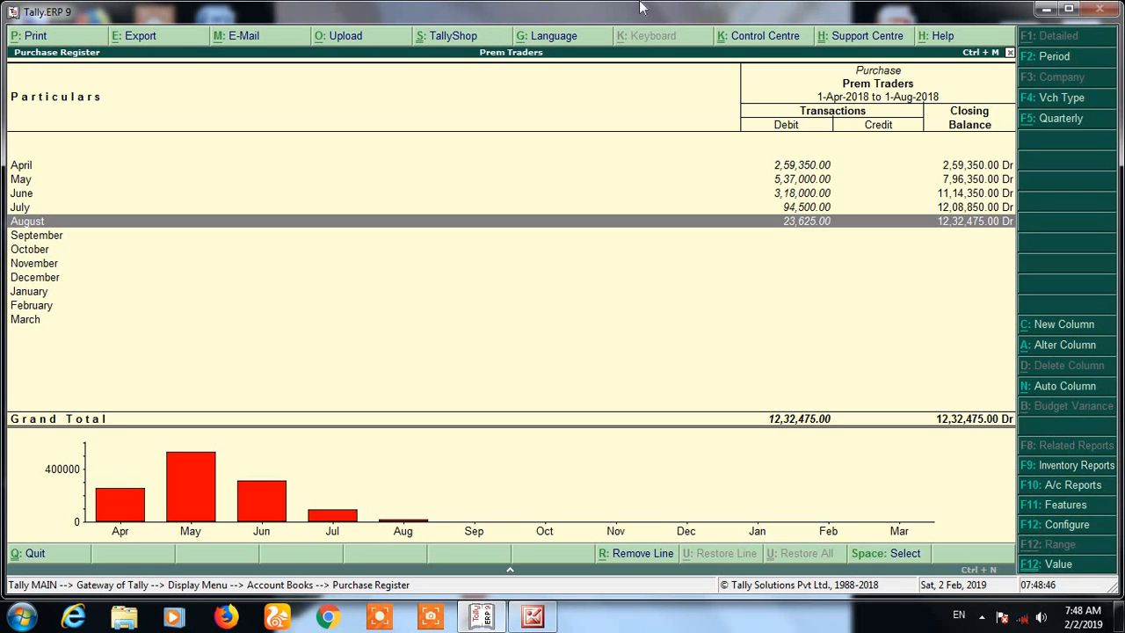
key("Escape")
key("Escape")
key("Escape")
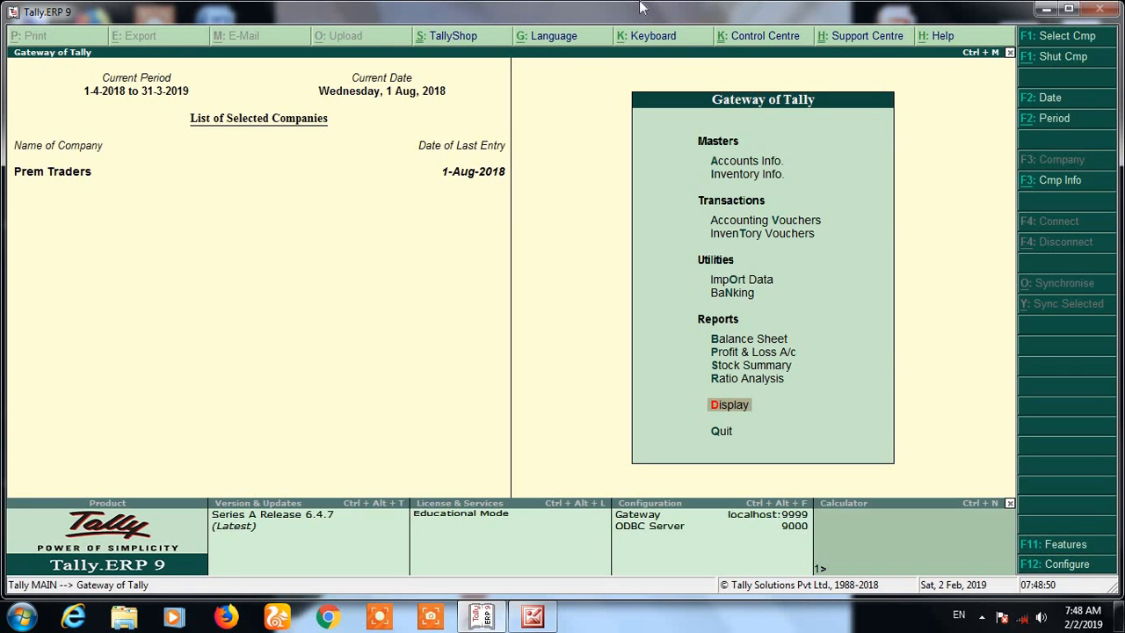
Reopen the Purchase Register in the account books and list the April purchase vouchers.
key("d")
key("a")
key("p")
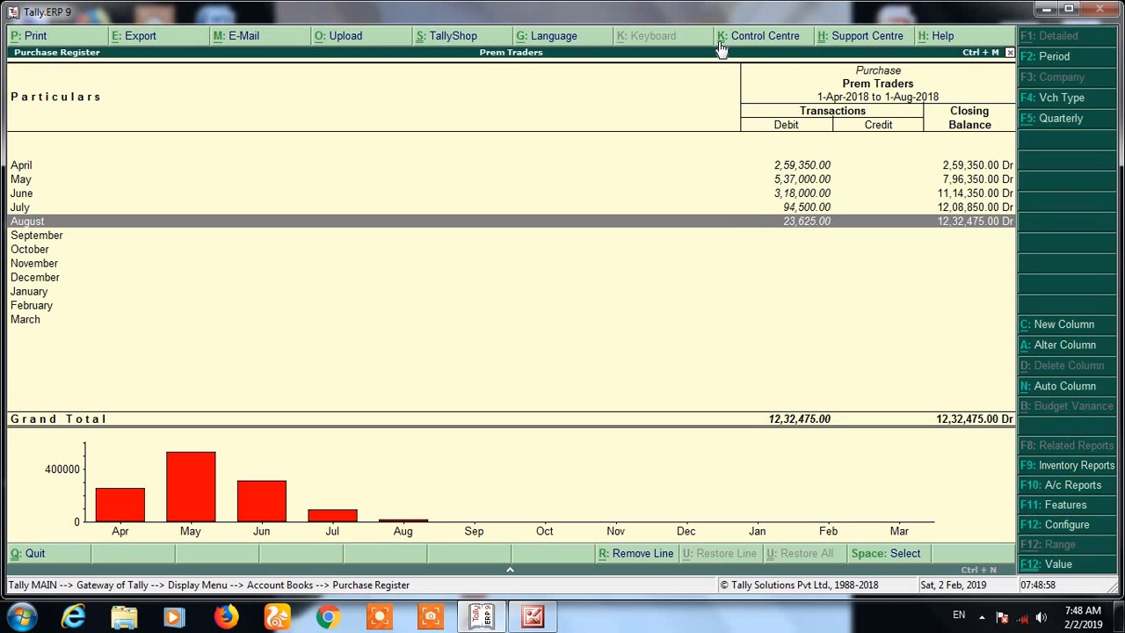
key("Up")
key("Up")
key("Up")
key("Up")
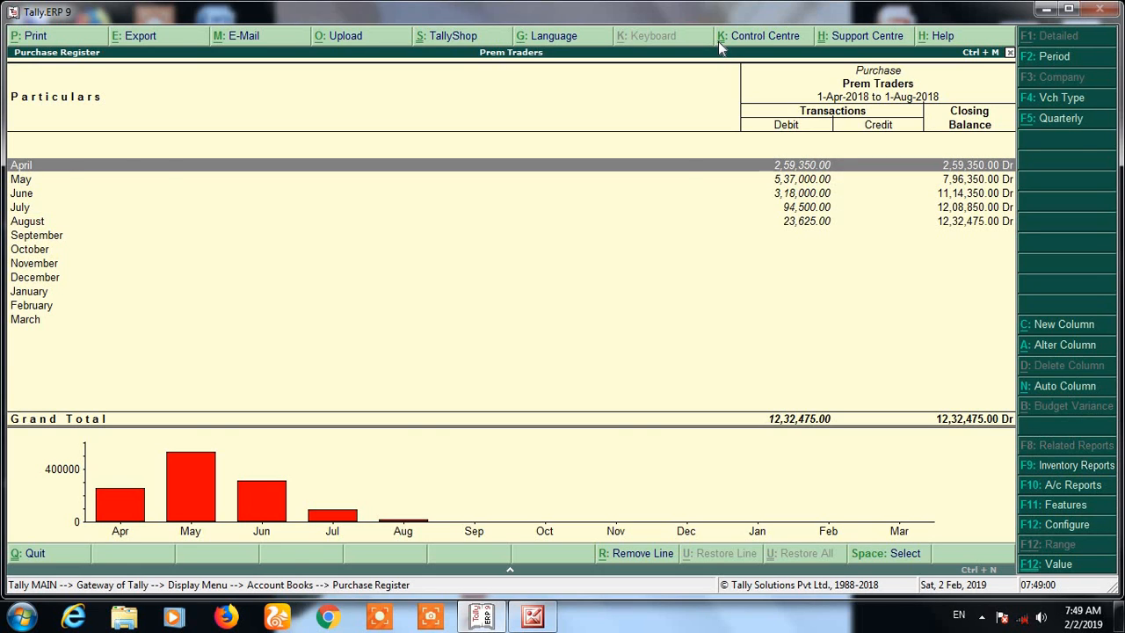
key("Return")
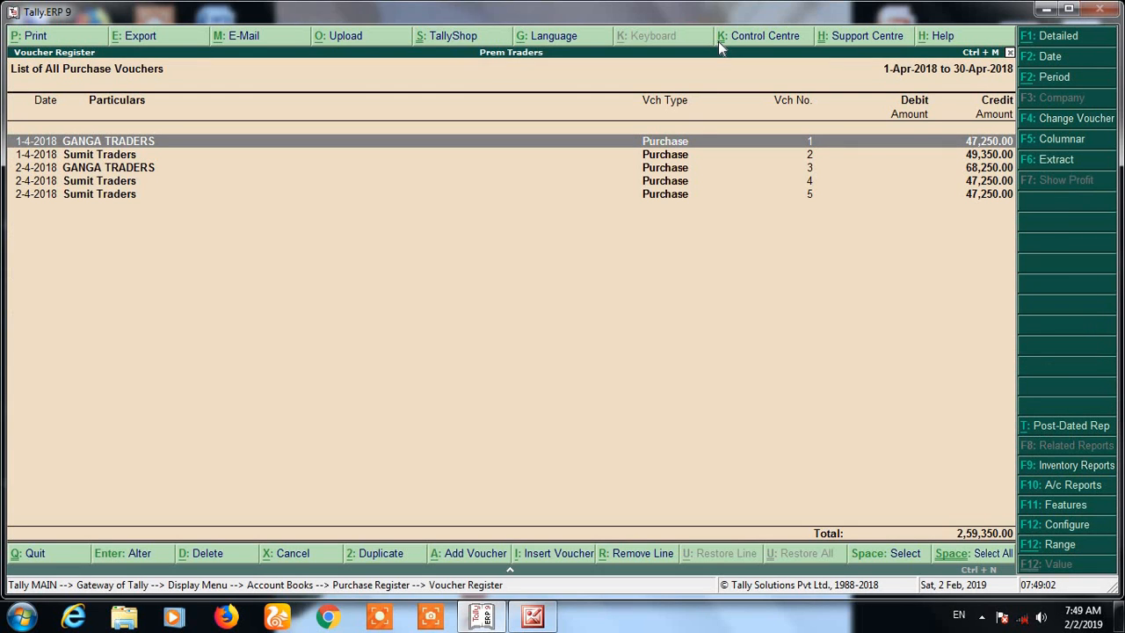
Change the voucher list's period by keeping the start date and blanking the end date.
key("alt+F2")
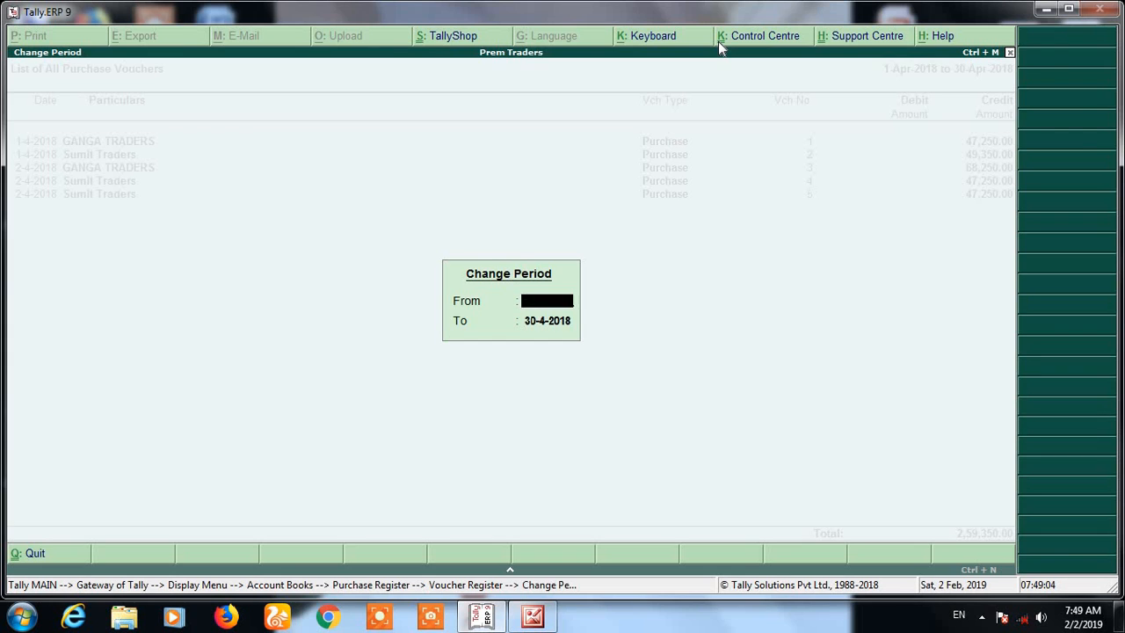
key("Return")
key("space")
key("Return")
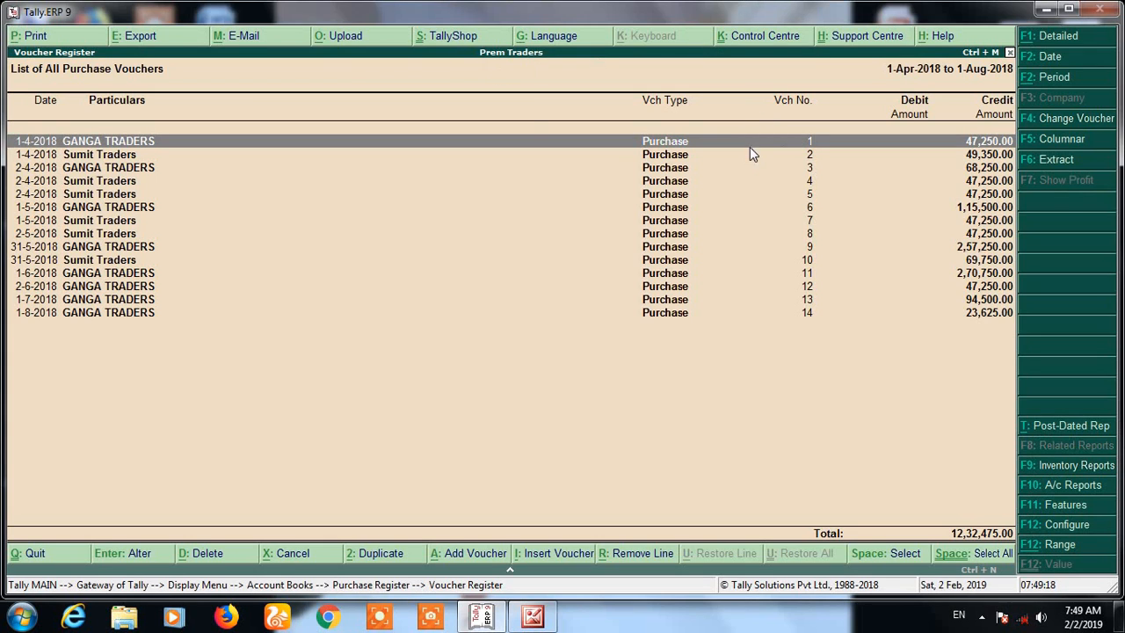
Filter the purchase voucher list by range to vouchers having Reference ending with 978, with no further condition.
left_click(1055, 549)
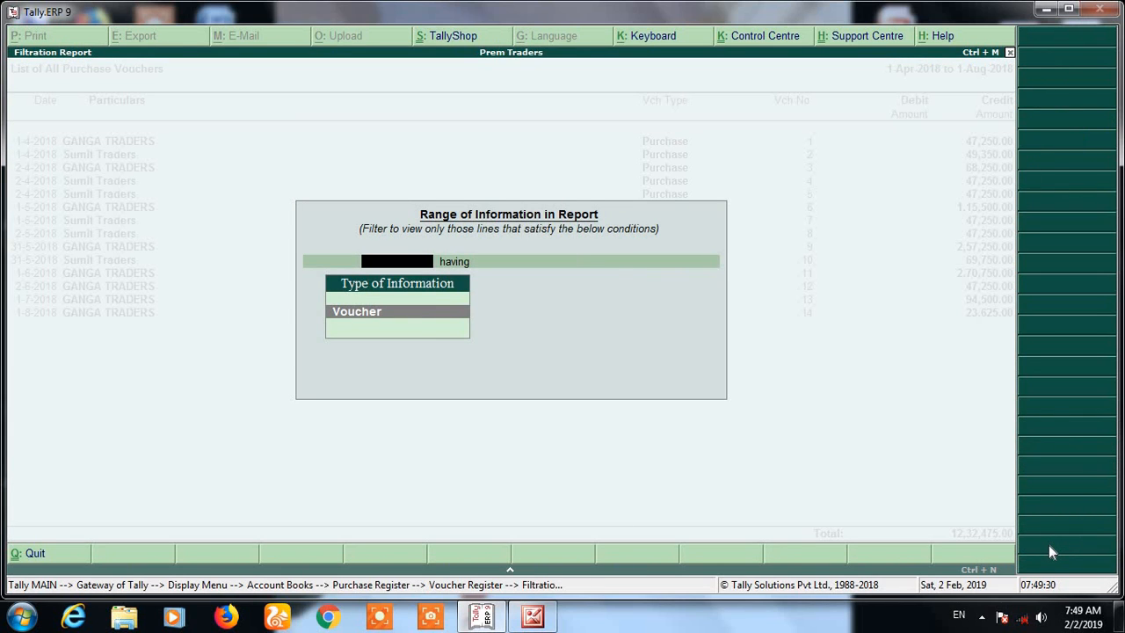
key("Return")
type("RE")
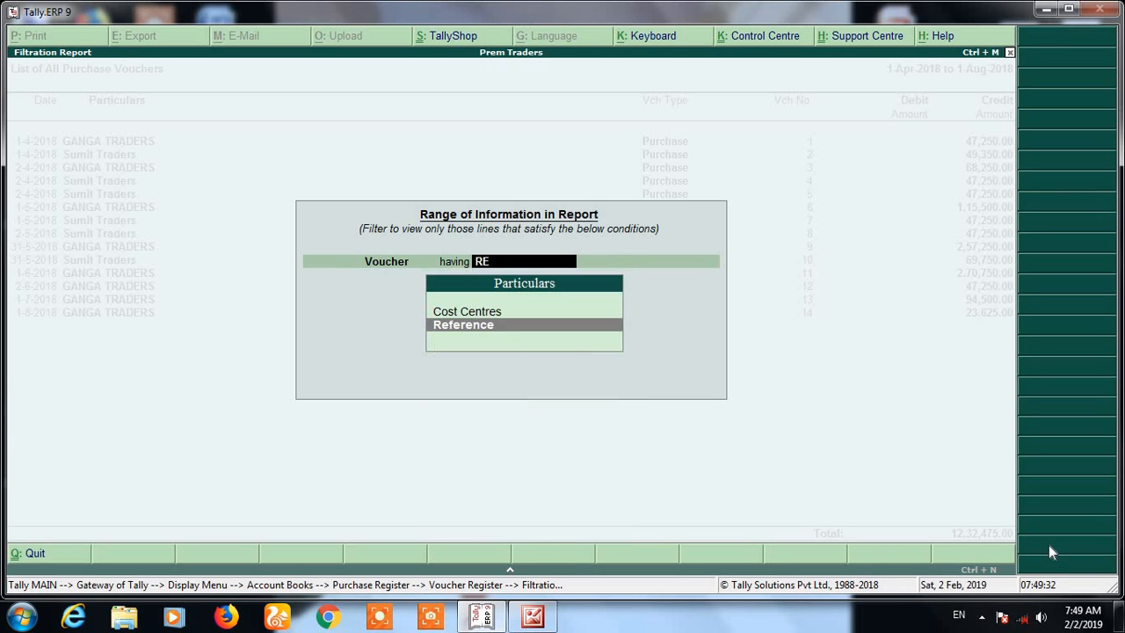
key("Return")
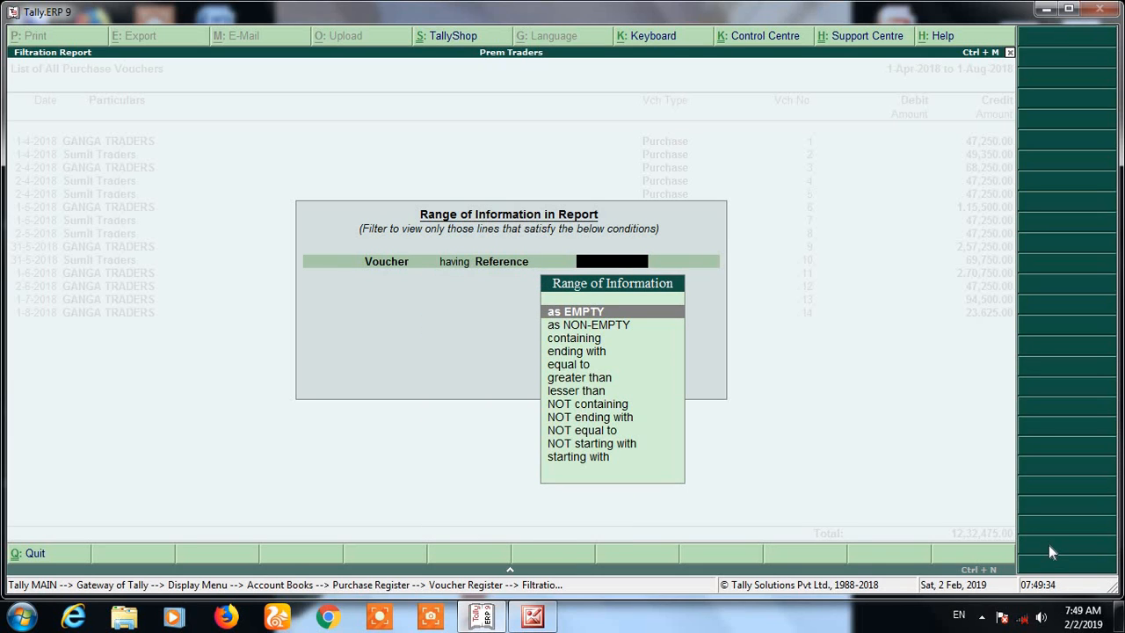
type("E")
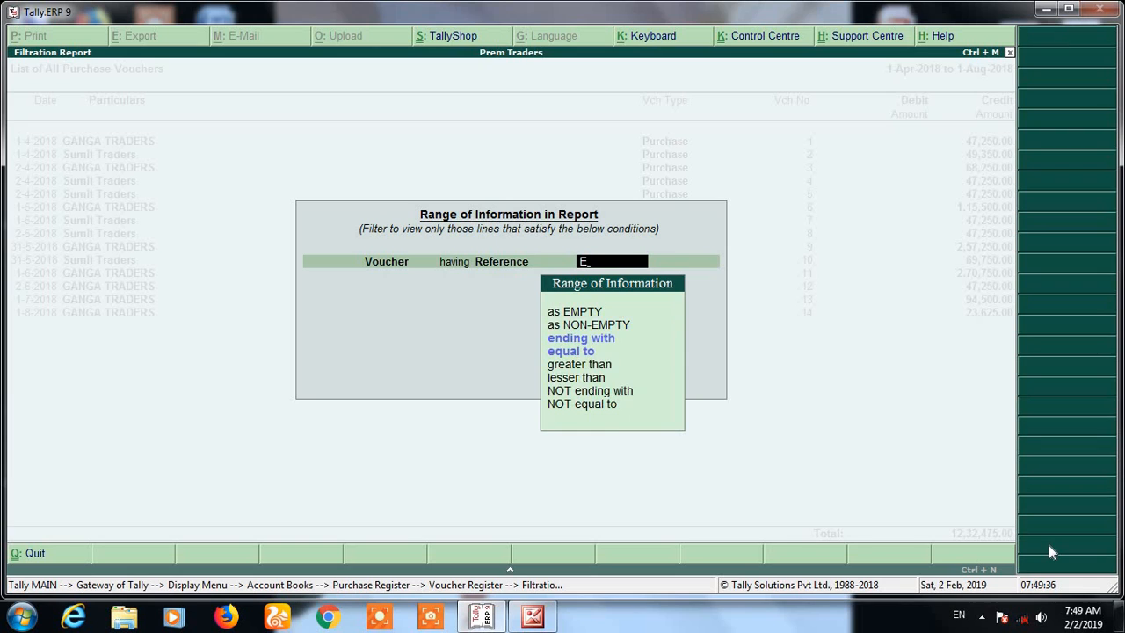
type("N")
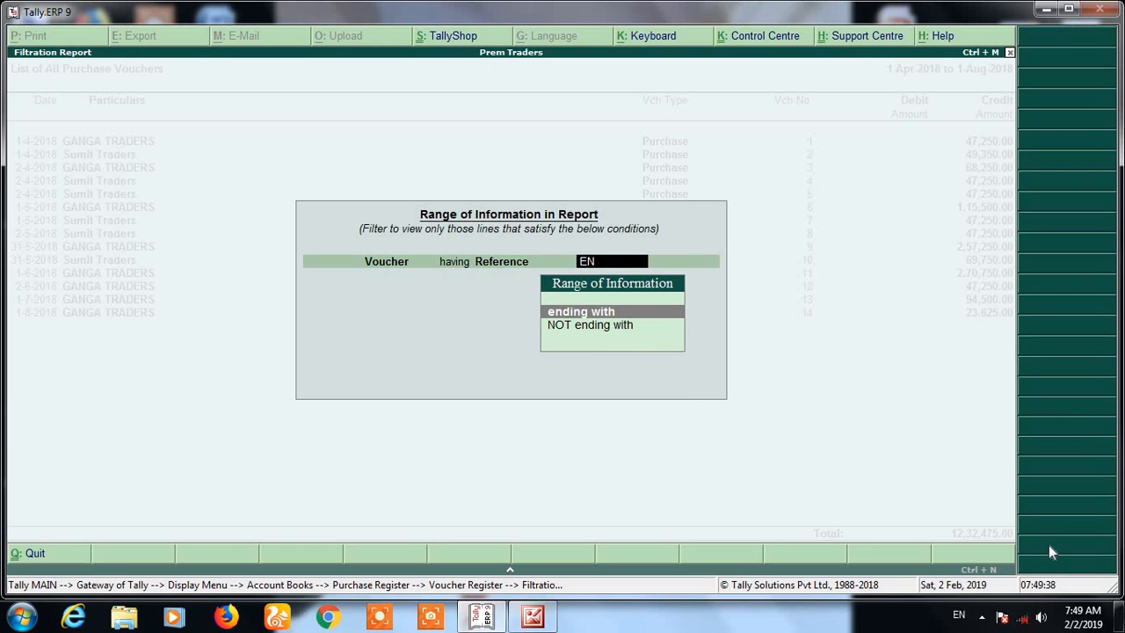
key("Return")
type("978")
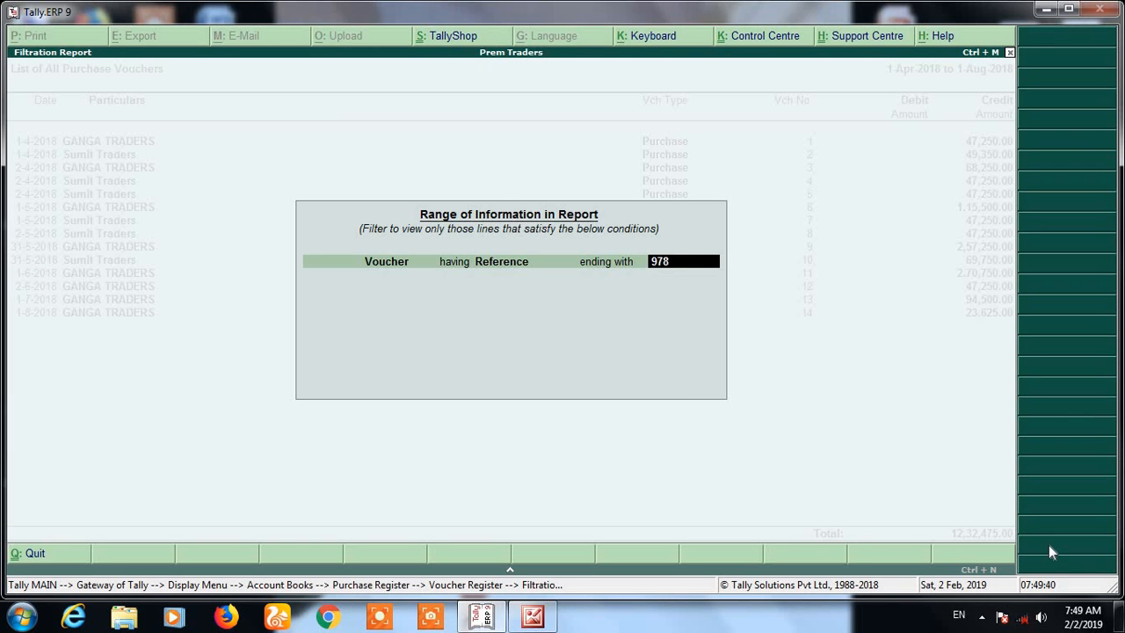
key("Return")
key("Return")
Open the filtered GANGA TRADERS purchase voucher to check it and quit without saving changes.
key("Return")
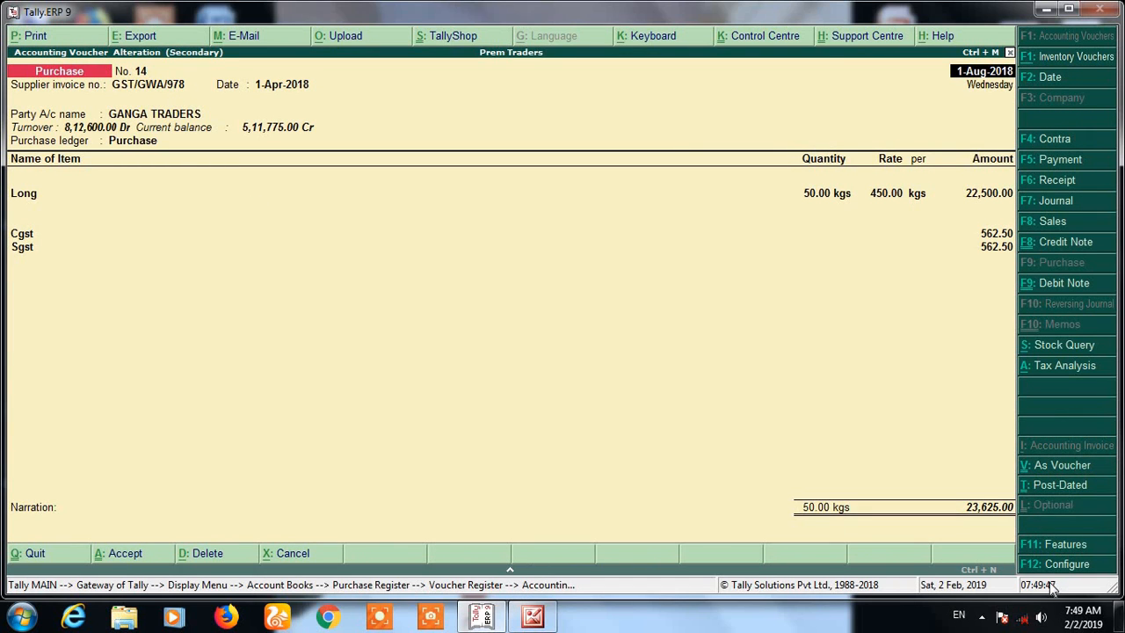
key("Escape")
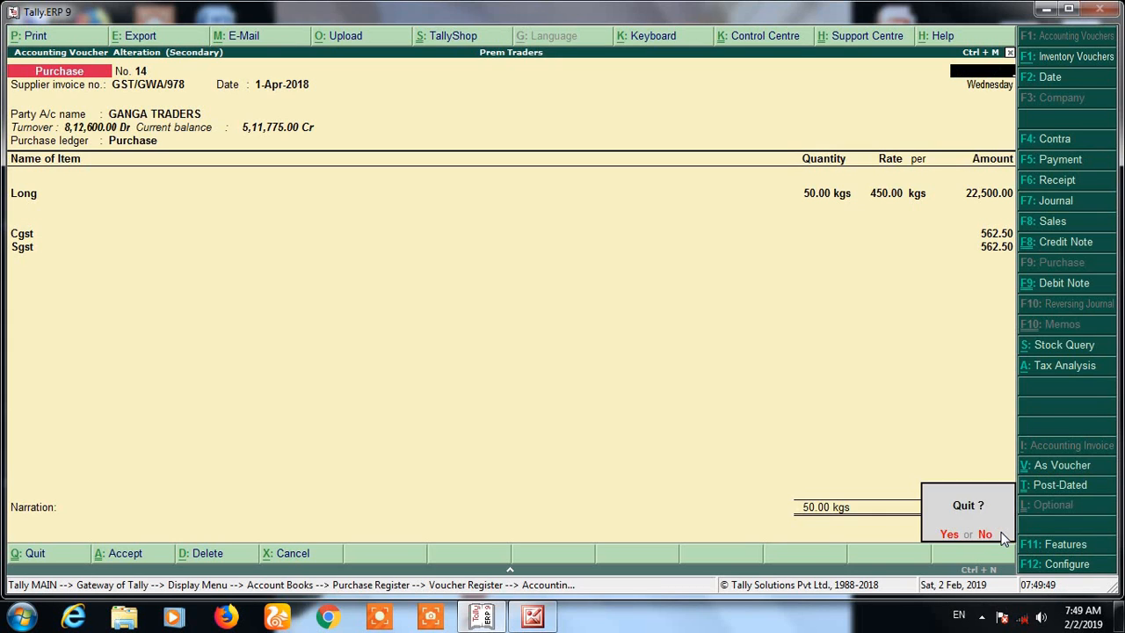
key("Return")
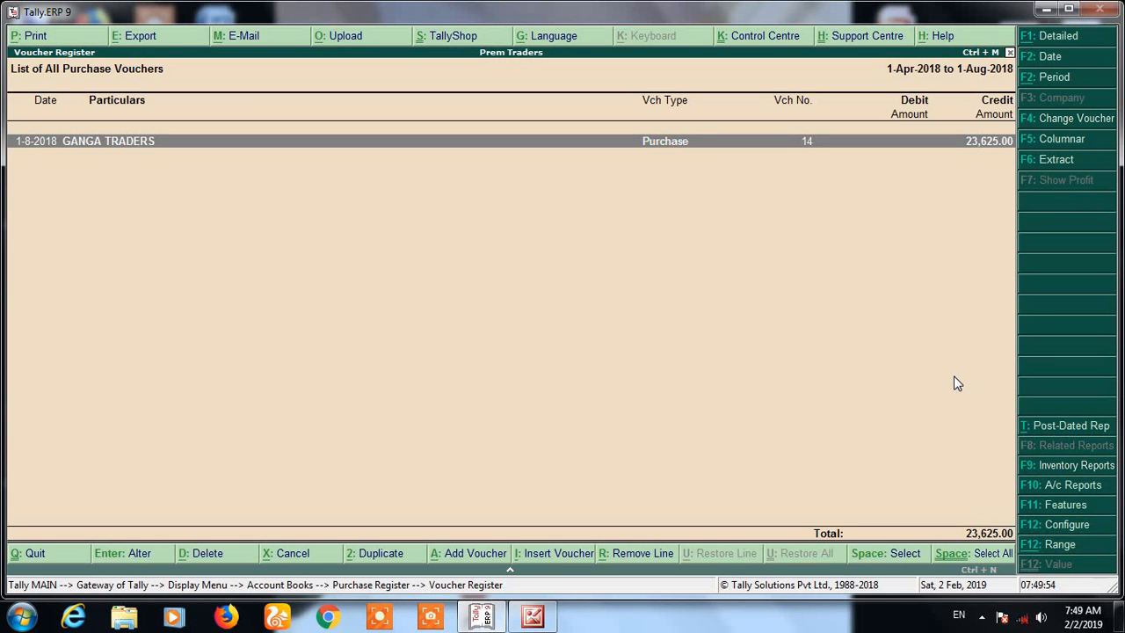
Leave the filtered voucher list and the Purchase Register, going back to the display reports.
key("Escape")
key("Escape")
key("Escape")
key("Escape")
key("Escape")
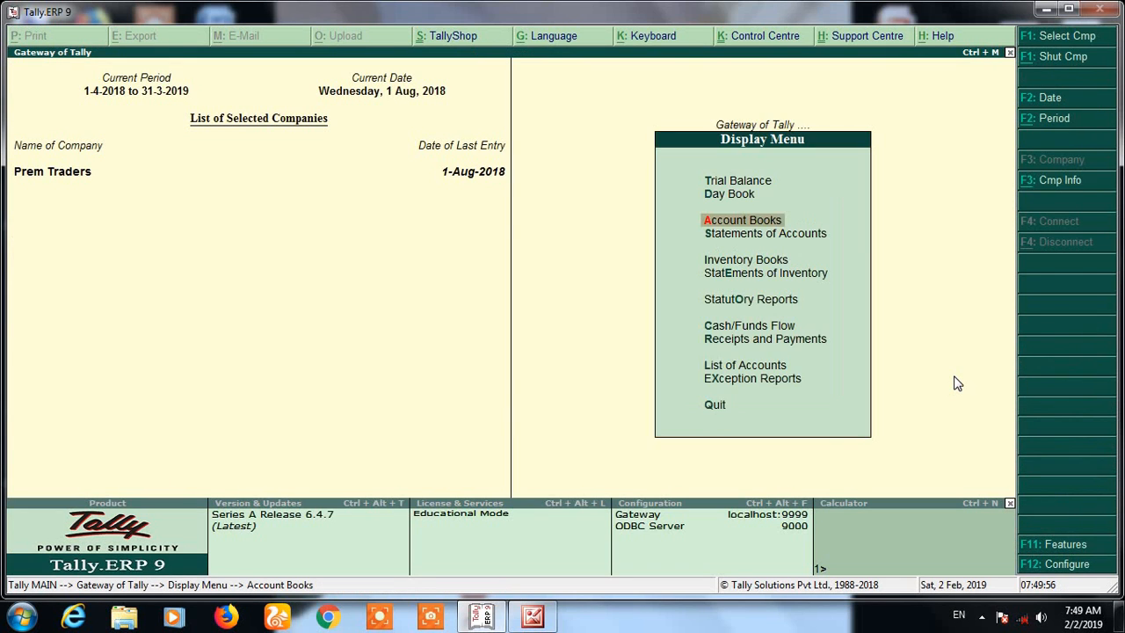